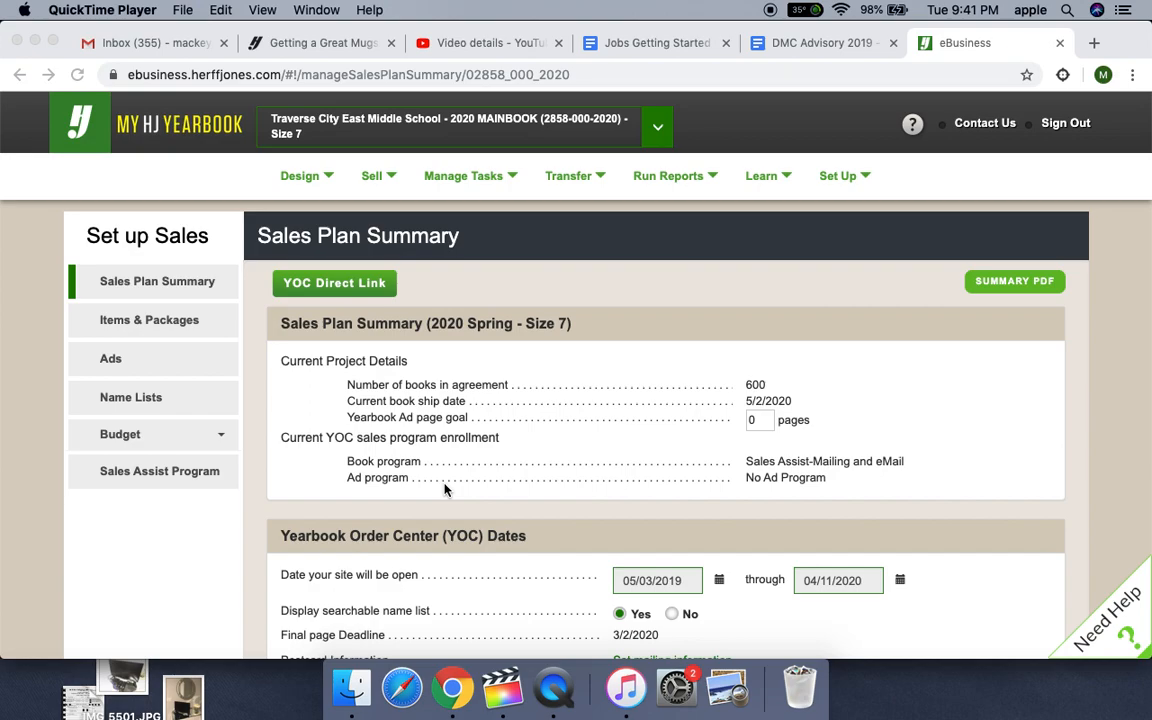
- Go to the Enter Sales page for the yearbook and dismiss the notice about using Chrome on Windows
{"action": "left_click", "coordinate": [390, 178]}
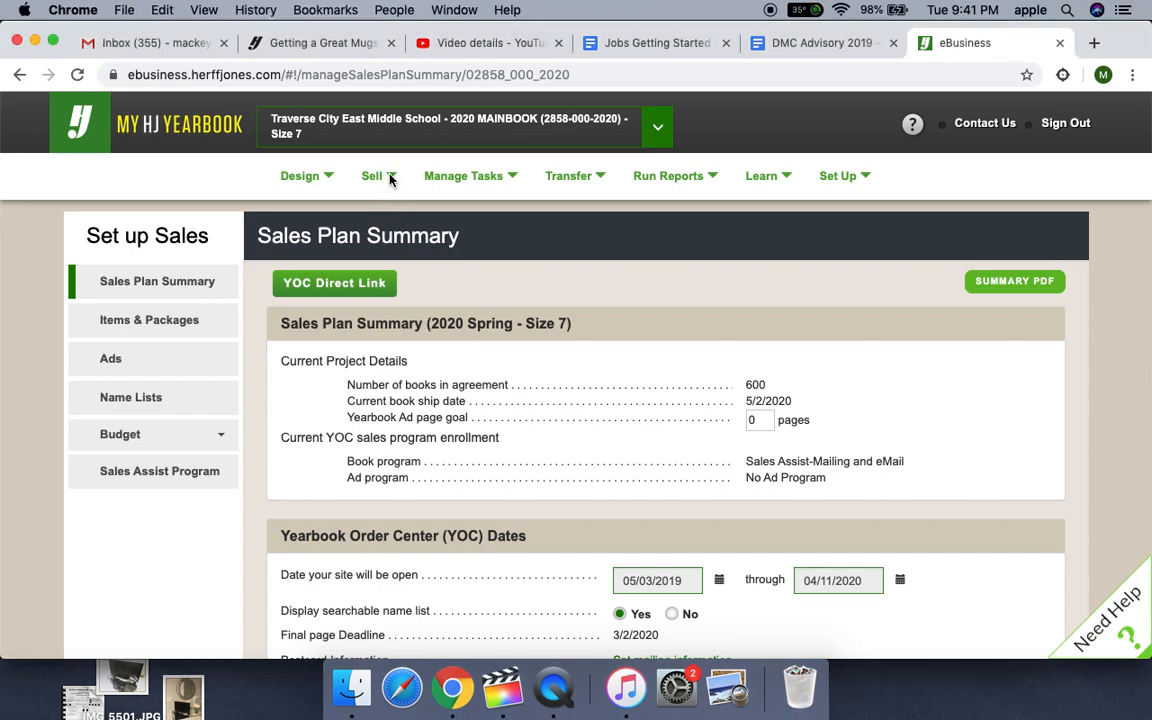
{"action": "left_click", "coordinate": [391, 178]}
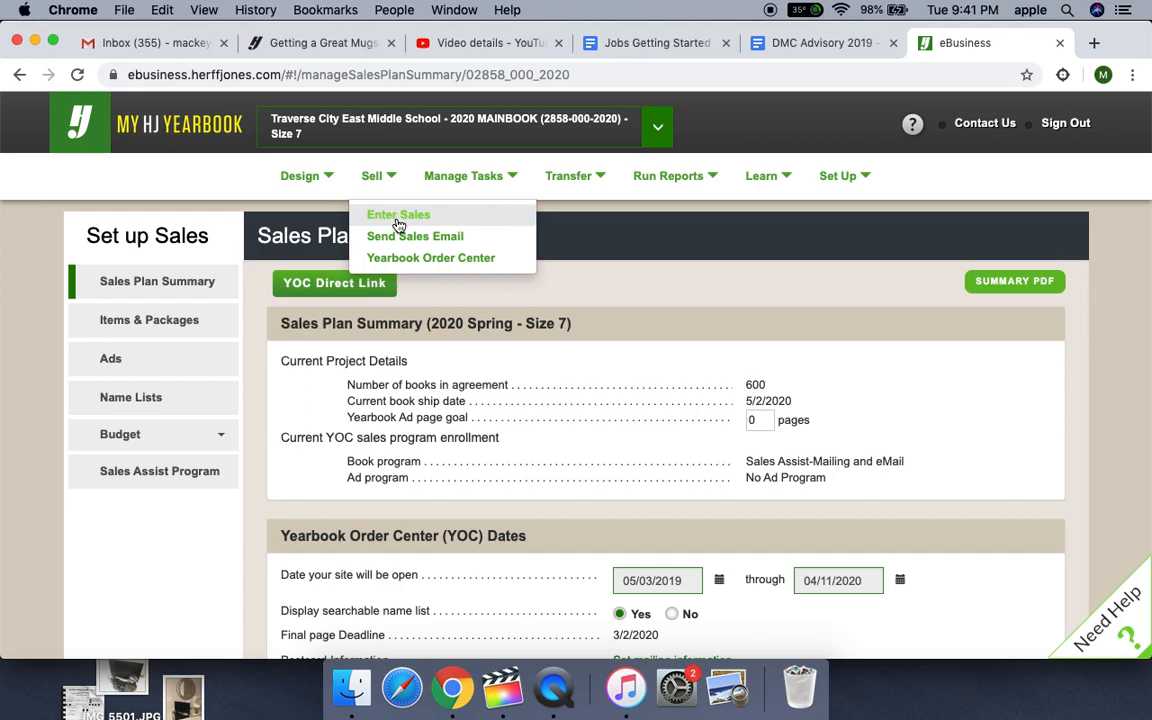
{"action": "left_click", "coordinate": [398, 218]}
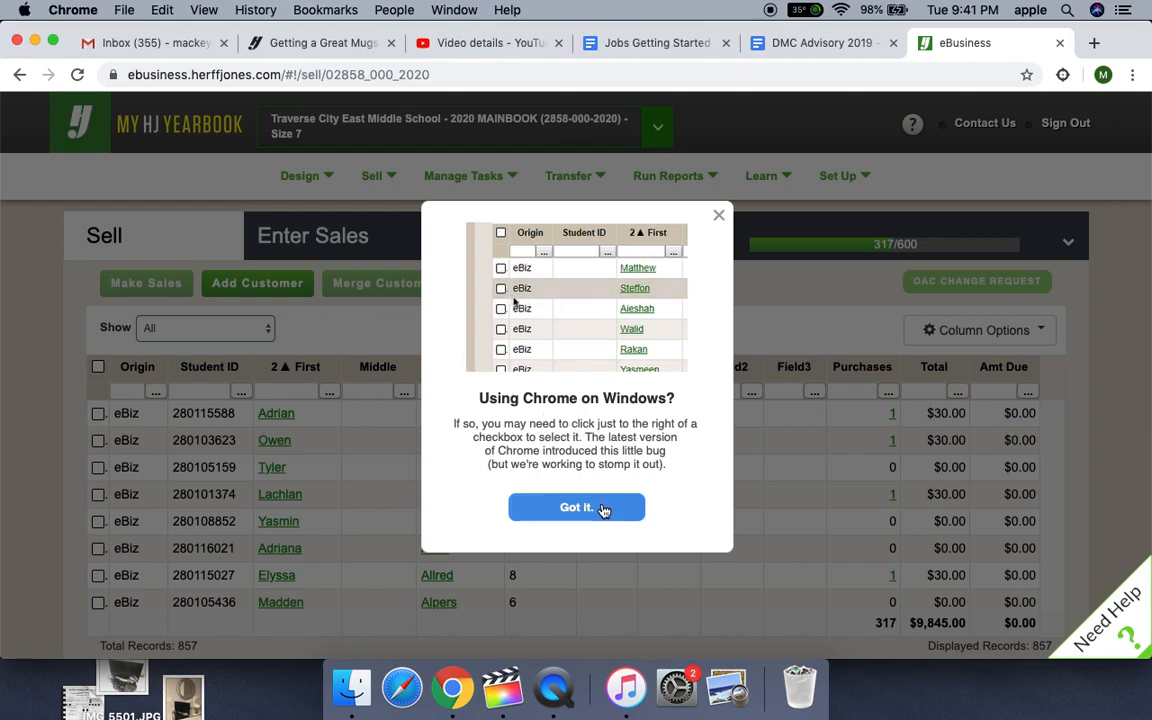
{"action": "left_click", "coordinate": [718, 219]}
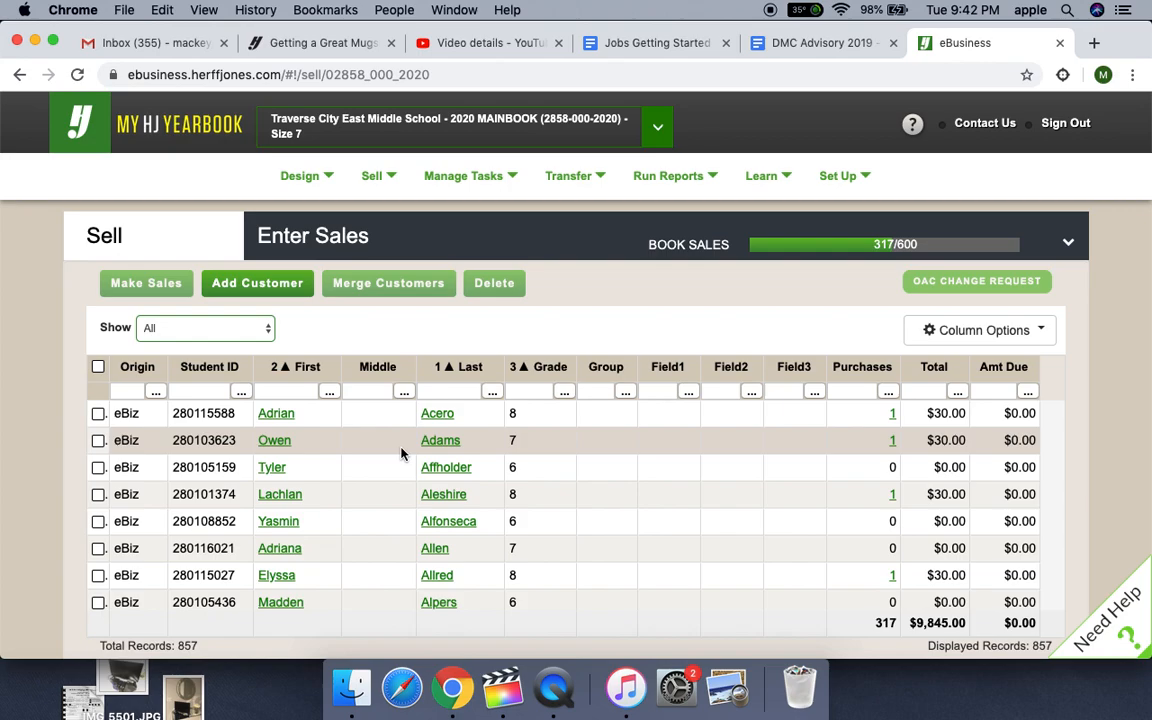
- Widen the Last name column and filter the customer list by the student's last name
{"action": "left_click", "coordinate": [440, 390]}
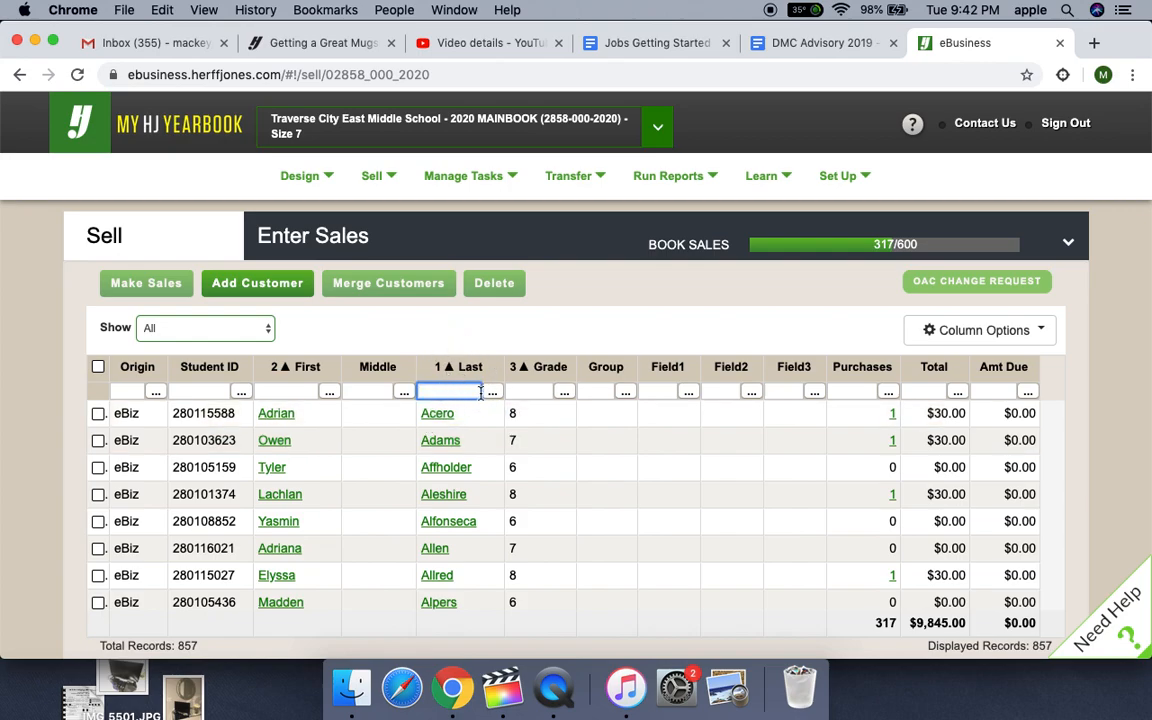
{"action": "left_click_drag", "start_coordinate": [505, 368], "coordinate": [562, 374]}
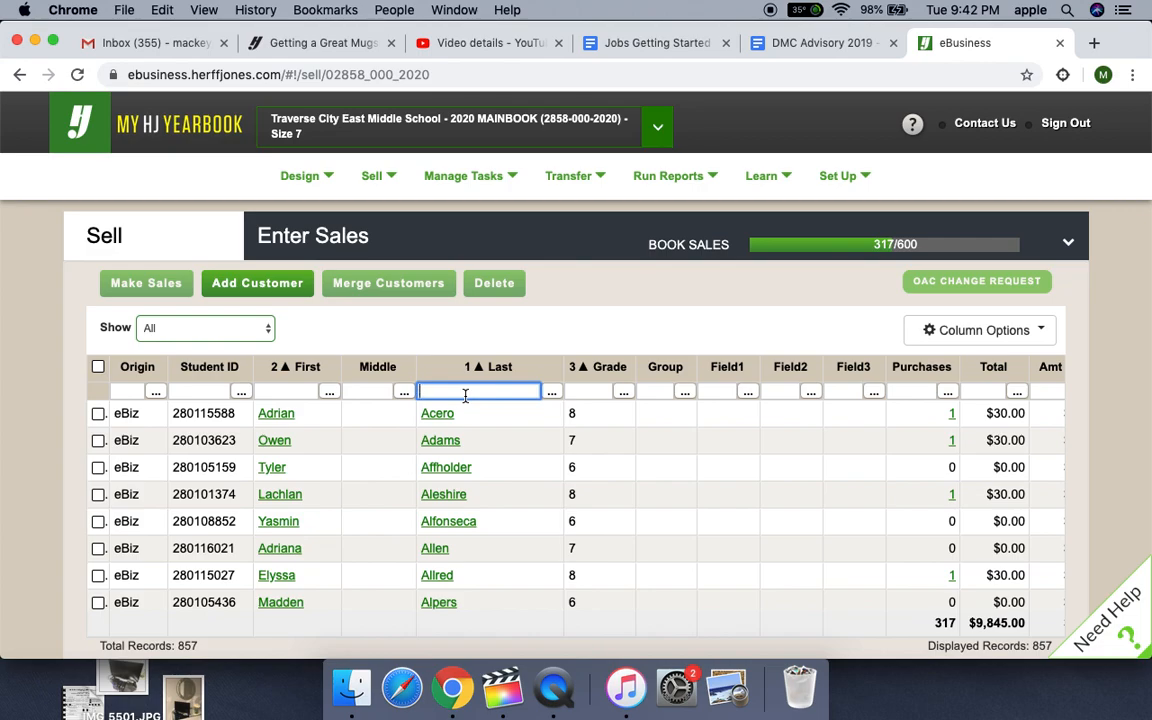
{"action": "type", "text": "smith"}
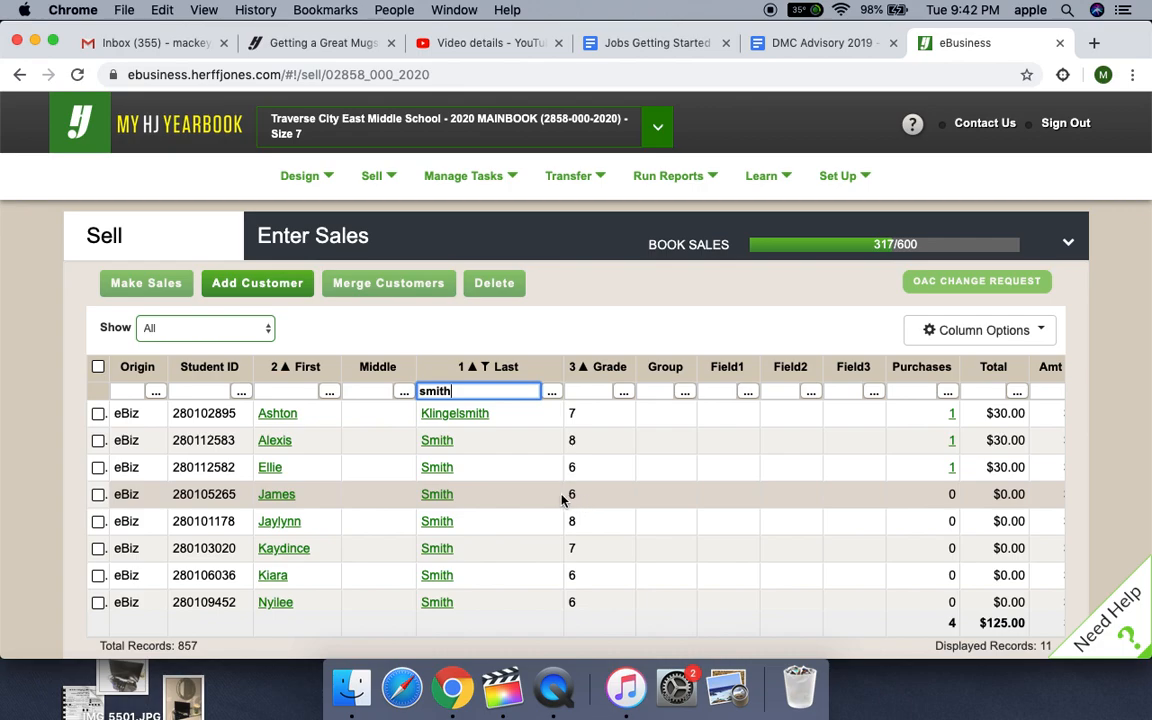
- Open the record of the first listed grade 6 student without purchases and make a sale with the $30.00 Black Package in the cart
{"action": "left_click", "coordinate": [280, 503]}
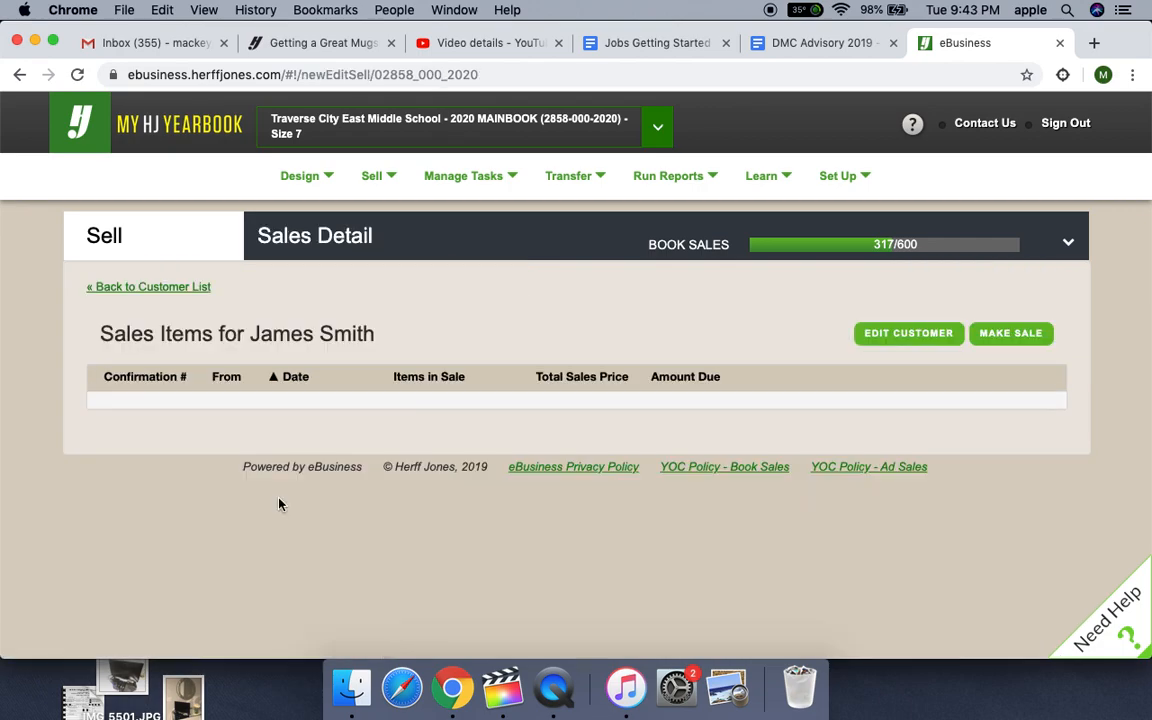
{"action": "left_click", "coordinate": [1019, 343]}
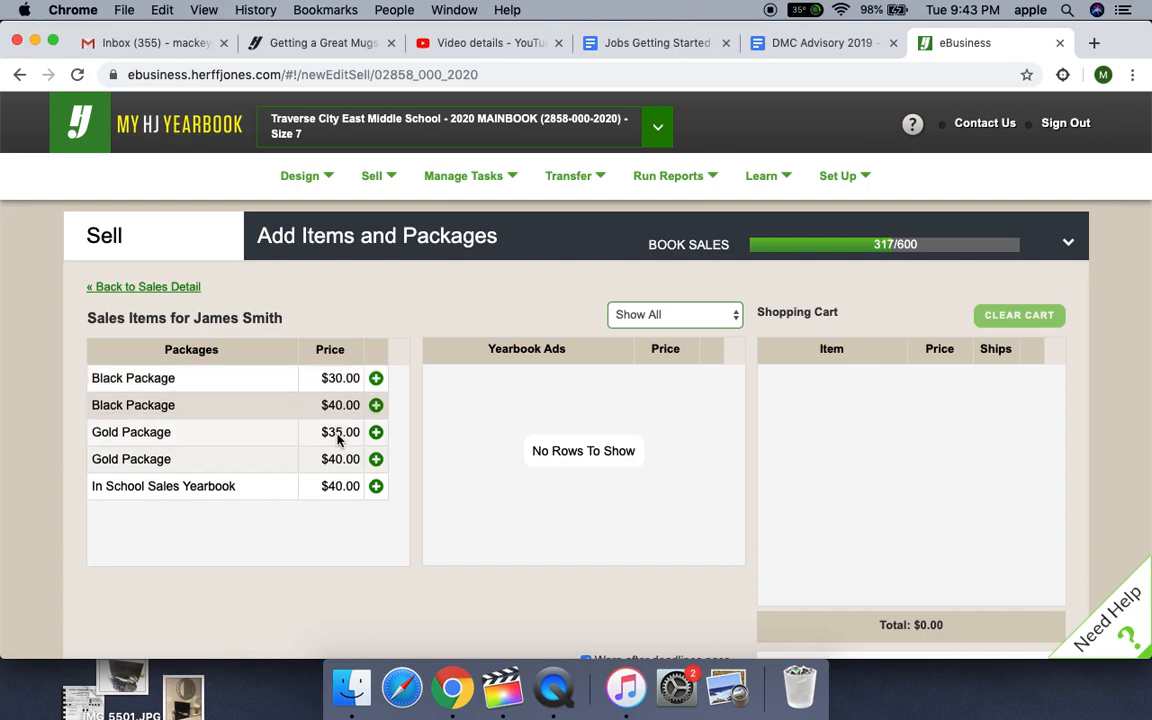
{"action": "left_click", "coordinate": [376, 379]}
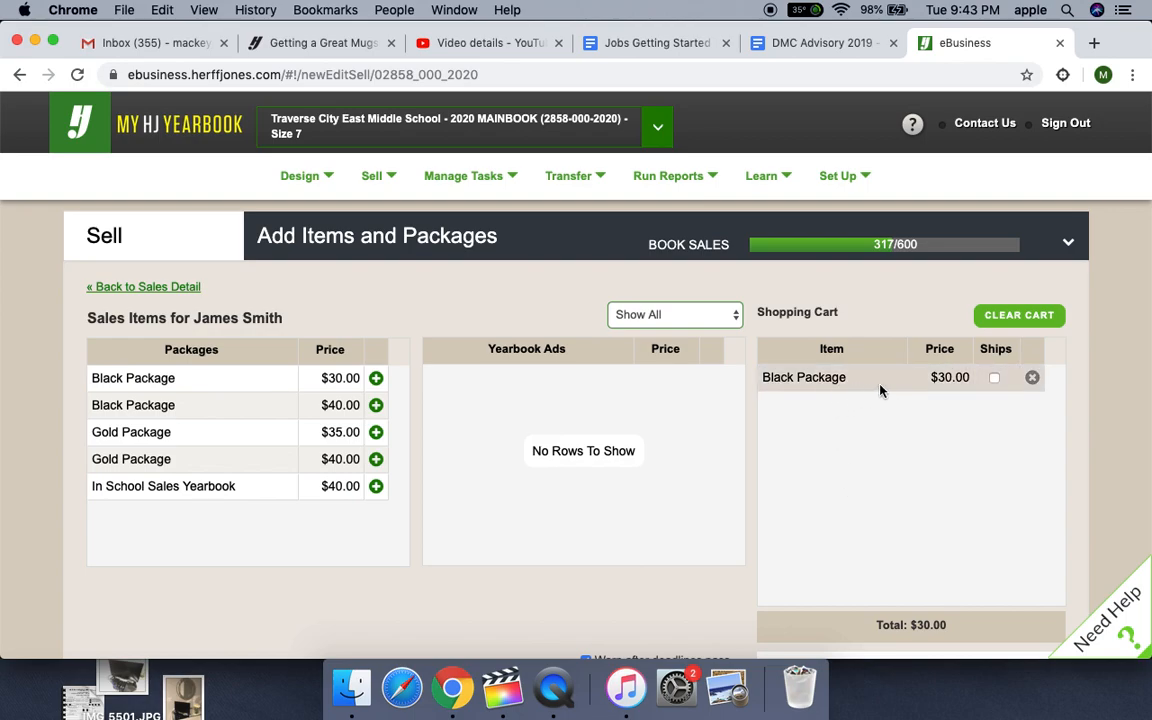
- Examine the shopping cart, its total and the payment options for the sale
{"action": "scroll", "coordinate": [892, 532], "scroll_direction": "down", "scroll_amount": 4}
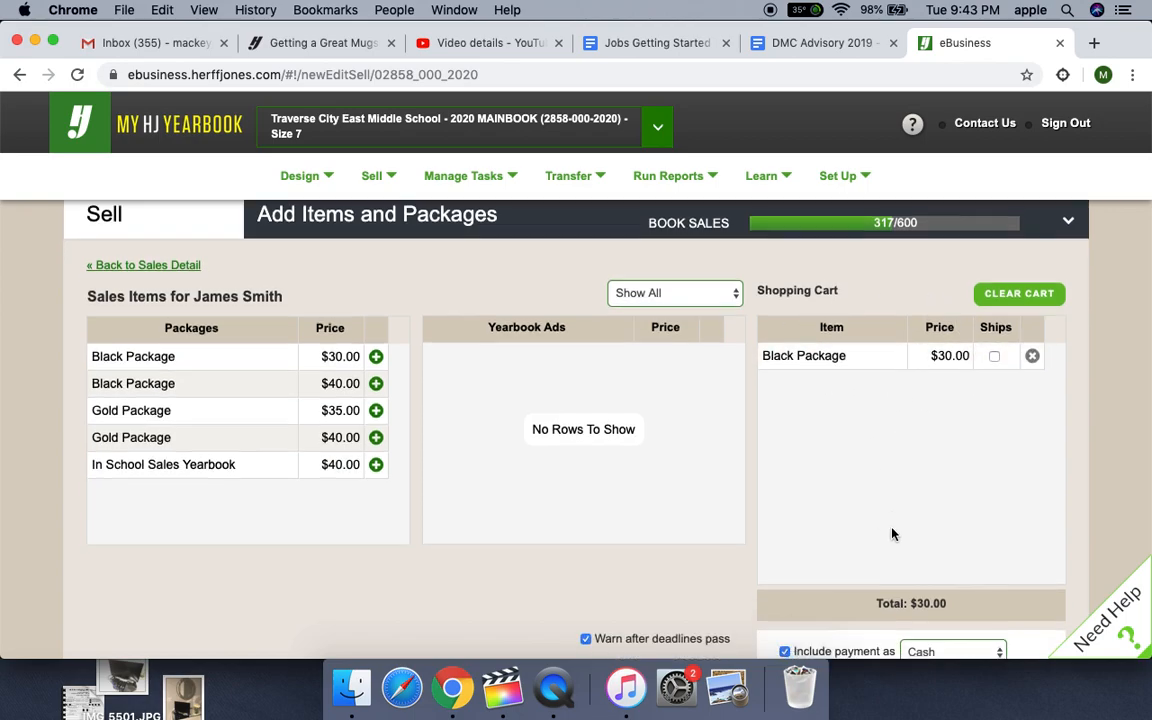
{"action": "scroll", "coordinate": [892, 532], "scroll_direction": "up", "scroll_amount": 3}
{"action": "scroll", "coordinate": [892, 534], "scroll_direction": "down", "scroll_amount": 3}
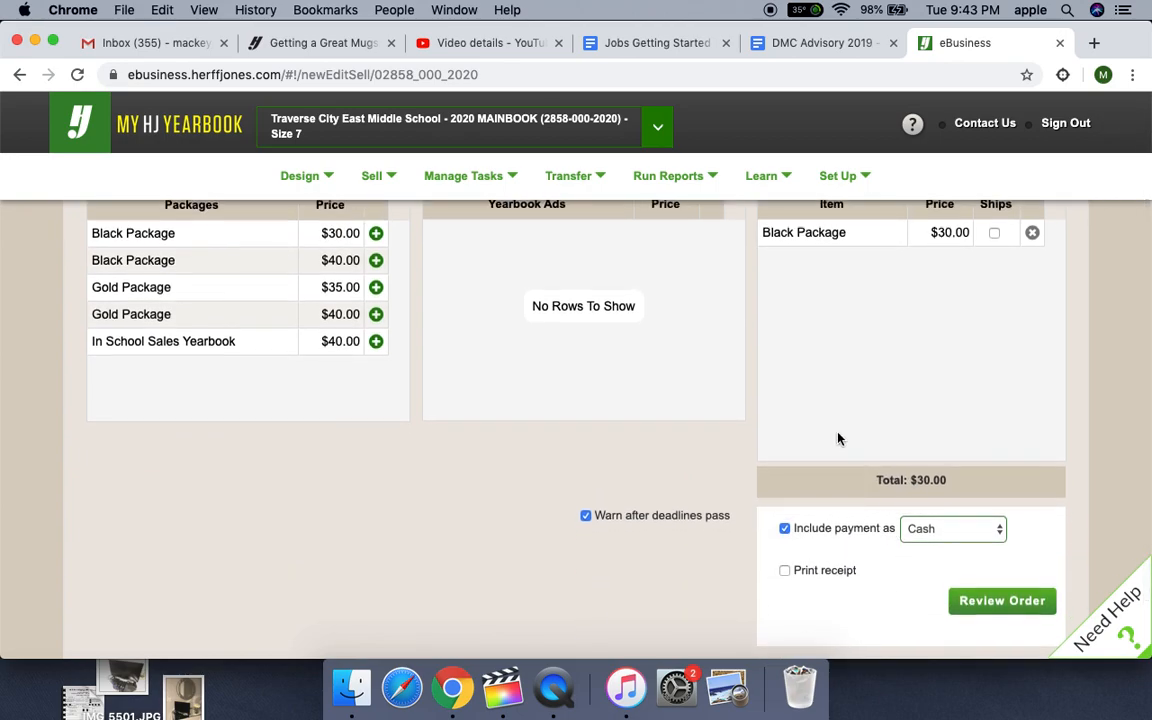
{"action": "scroll", "coordinate": [840, 444], "scroll_direction": "up", "scroll_amount": 2}
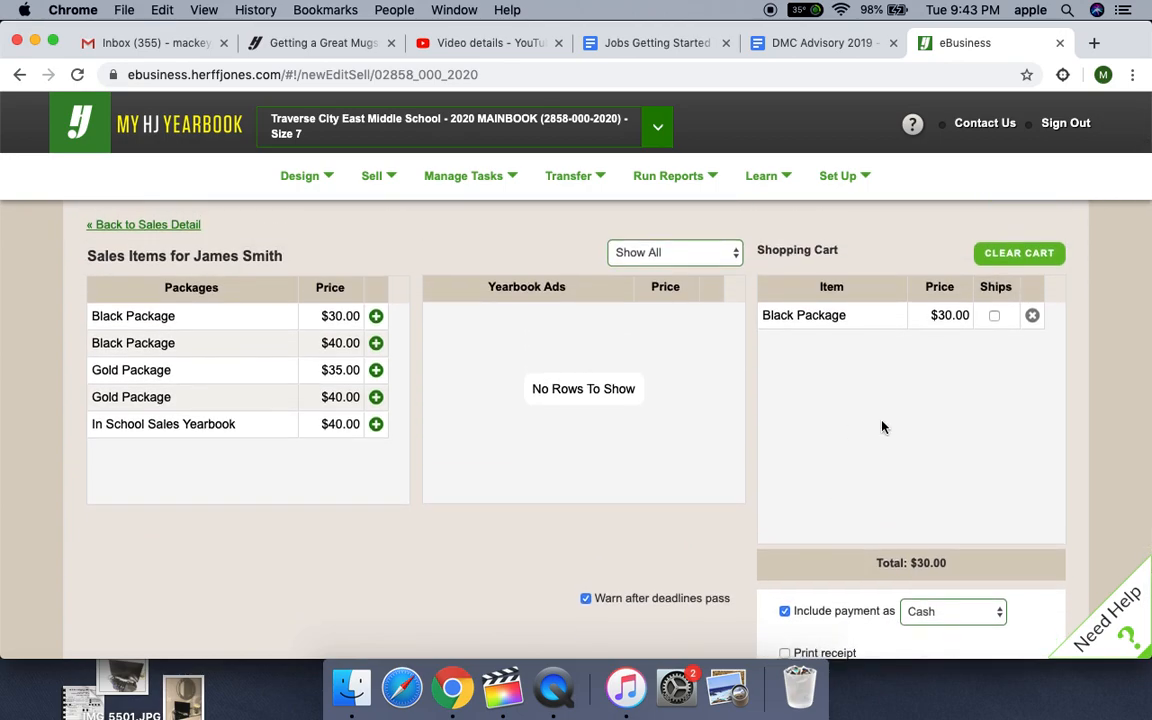
{"action": "scroll", "coordinate": [882, 427], "scroll_direction": "down", "scroll_amount": 2}
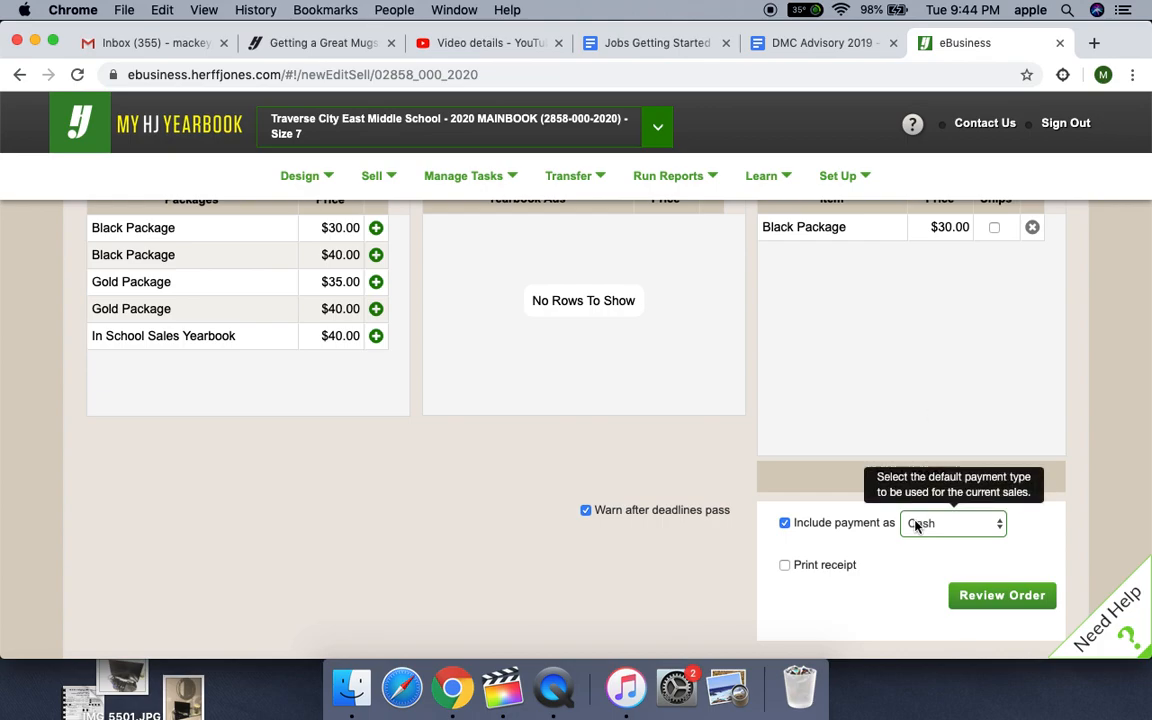
{"action": "scroll", "coordinate": [787, 366], "scroll_direction": "up", "scroll_amount": 2}
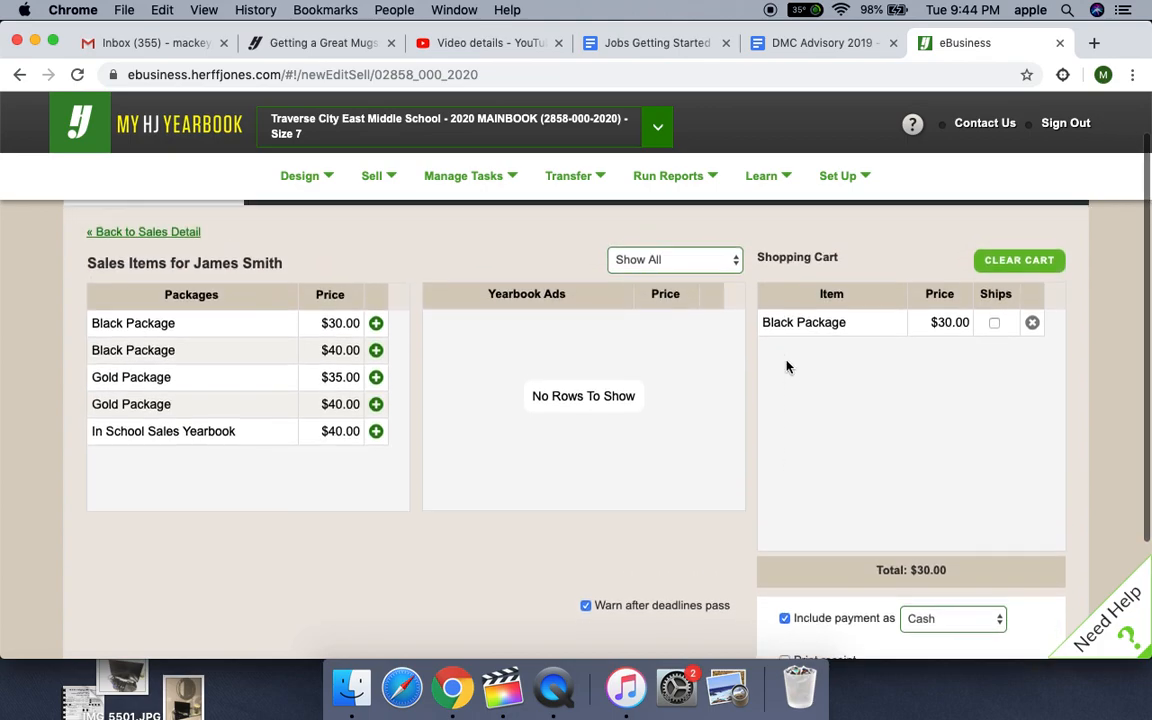
{"action": "scroll", "coordinate": [787, 366], "scroll_direction": "down", "scroll_amount": 2}
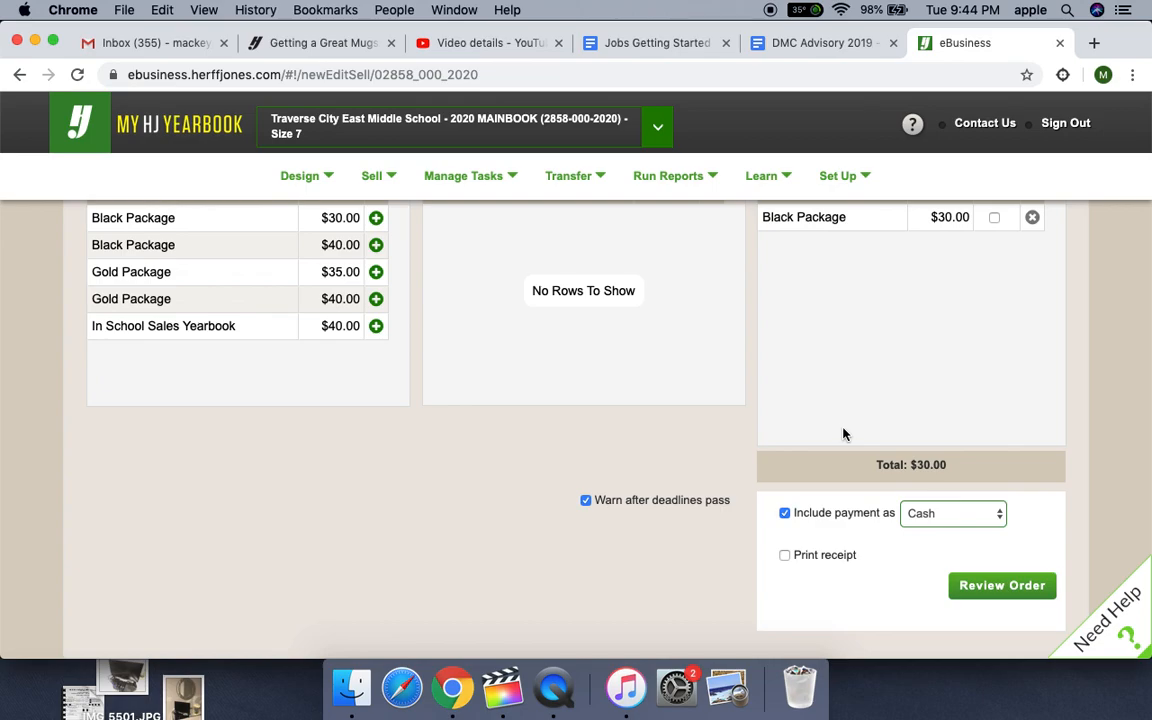
{"action": "scroll", "coordinate": [843, 434], "scroll_direction": "up", "scroll_amount": 2}
{"action": "scroll", "coordinate": [843, 434], "scroll_direction": "down", "scroll_amount": 1}
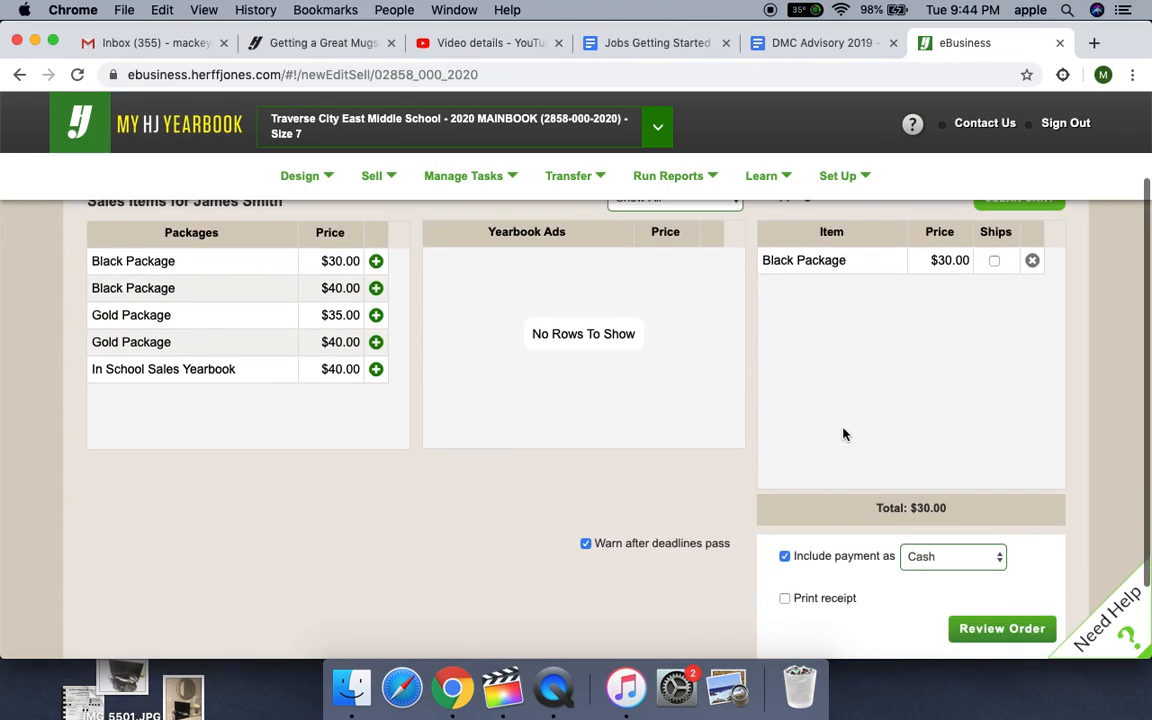
- Set the payment type to Check with check number 1234 and enable the printed receipt
{"action": "left_click", "coordinate": [912, 542]}
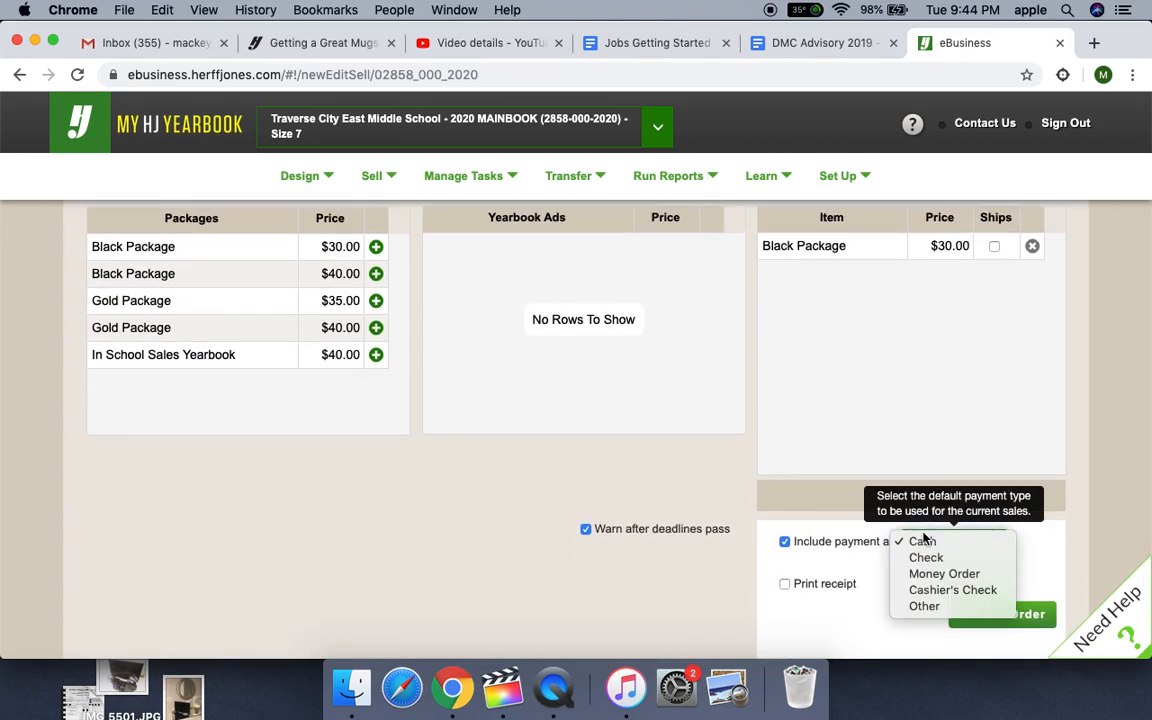
{"action": "left_click", "coordinate": [925, 558]}
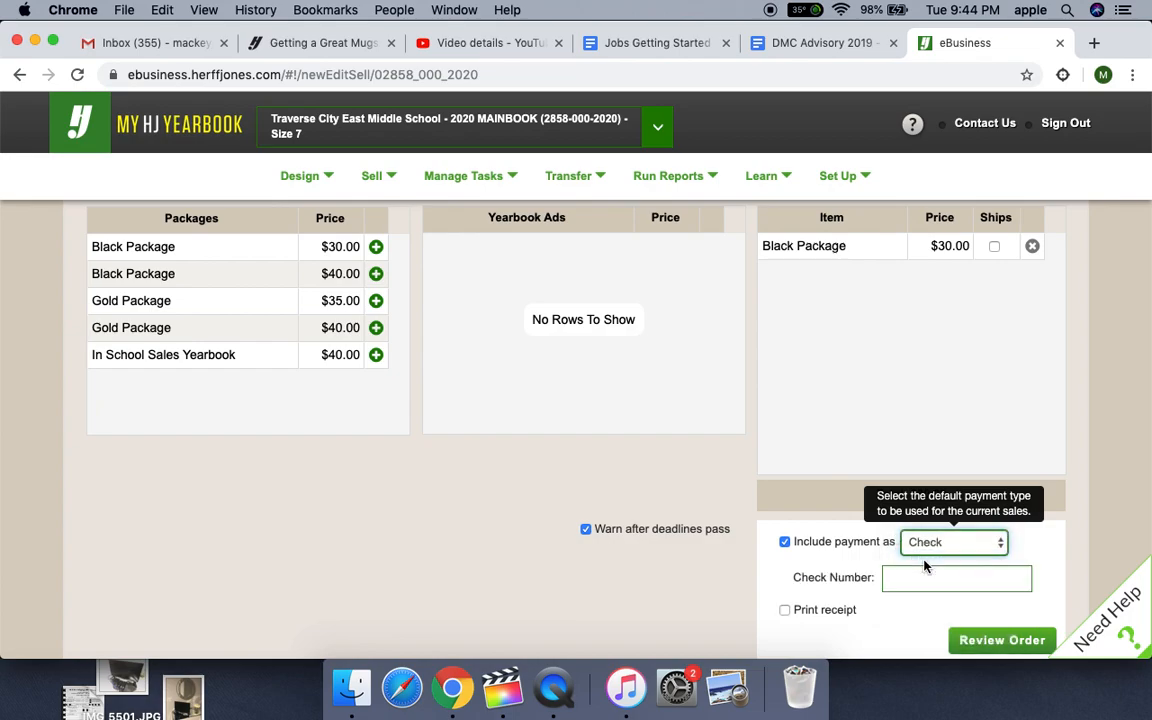
{"action": "left_click", "coordinate": [903, 579]}
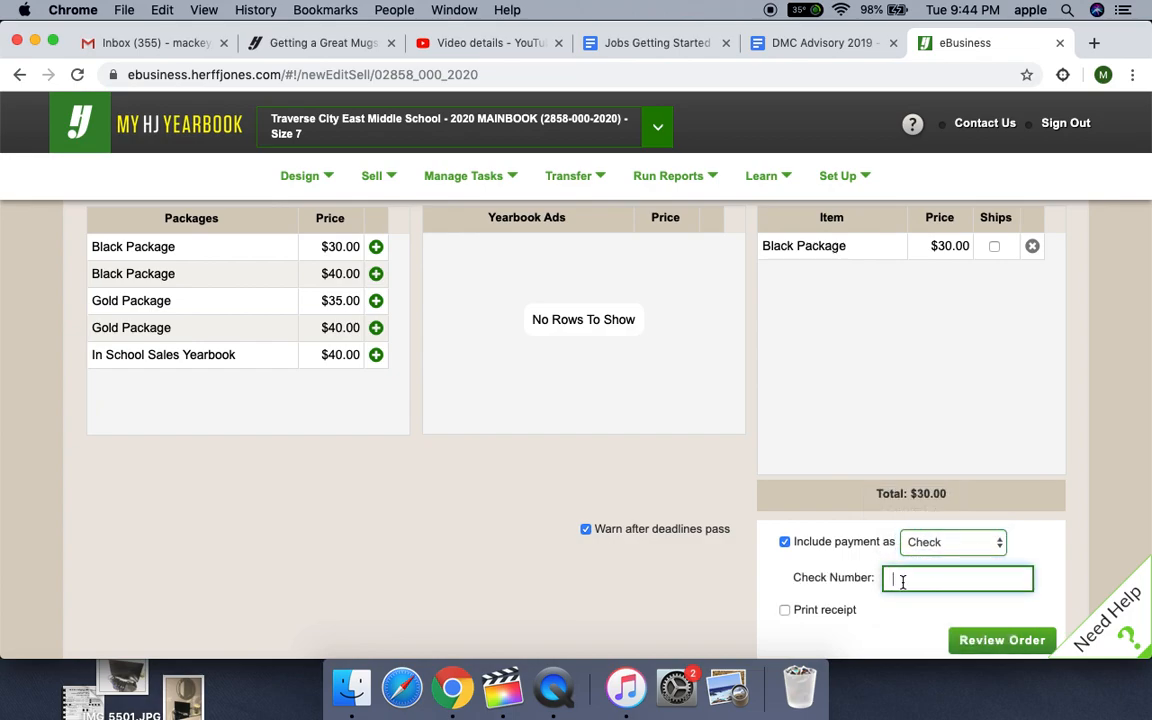
{"action": "type", "text": "1234"}
{"action": "left_click", "coordinate": [785, 612]}
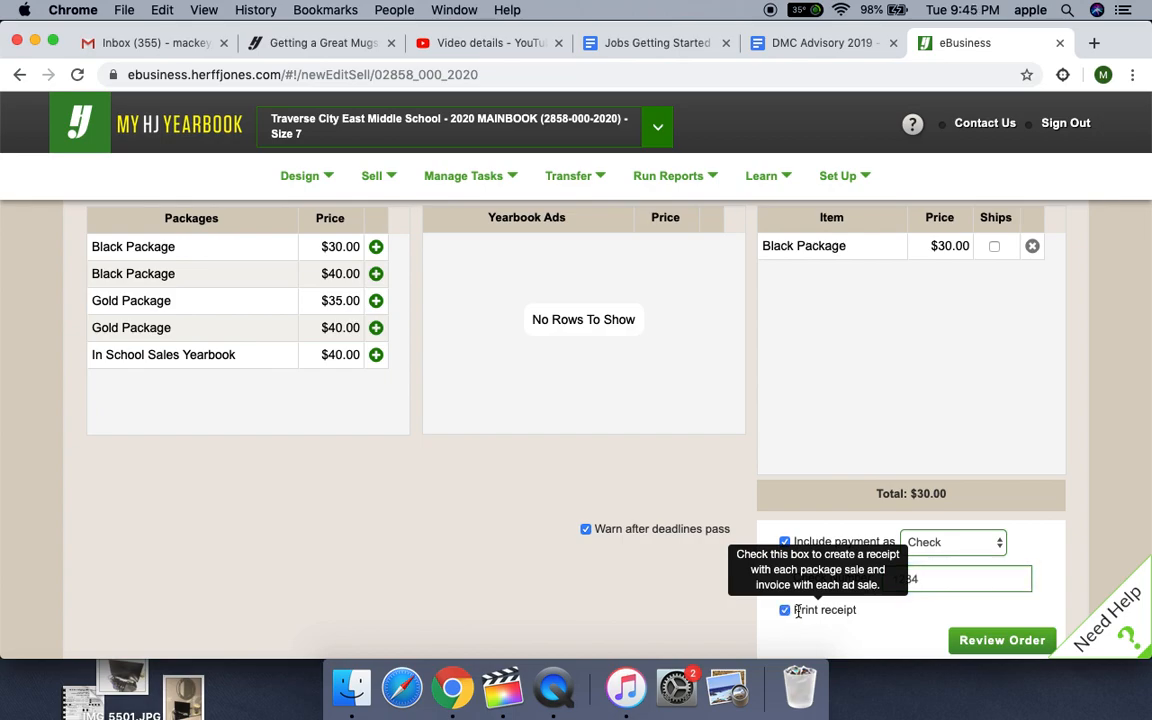
- Review the order, check its payment details without editing them, and submit the order
{"action": "left_click", "coordinate": [987, 643]}
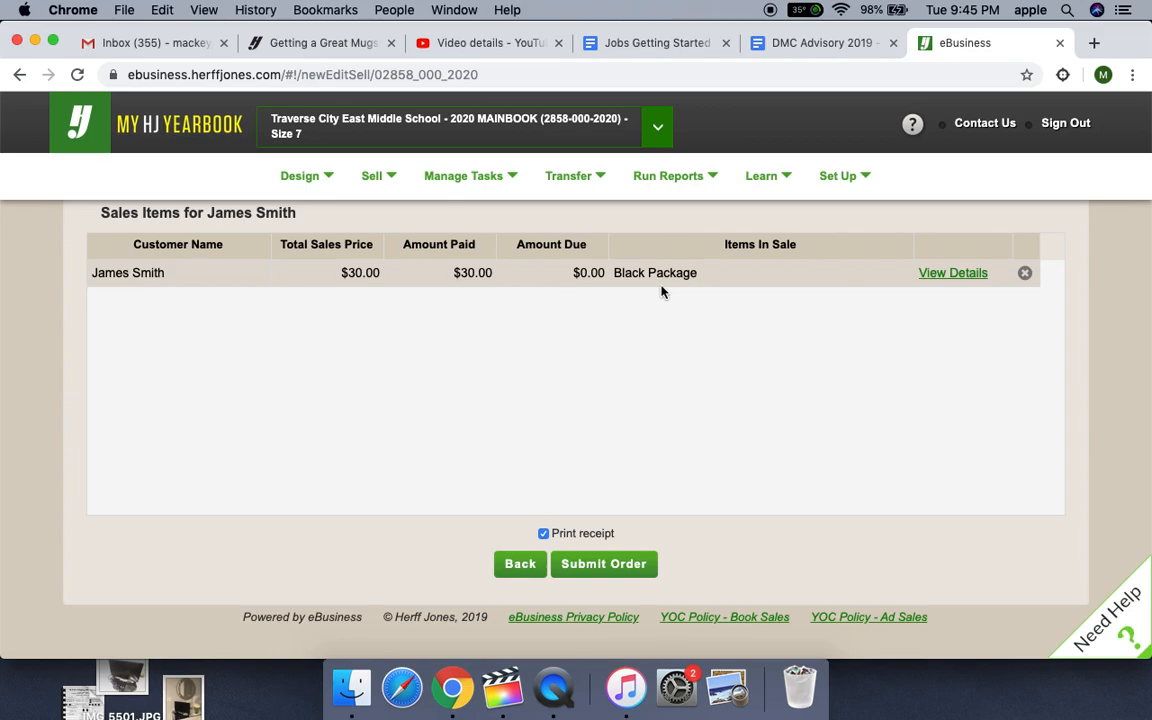
{"action": "left_click", "coordinate": [932, 280]}
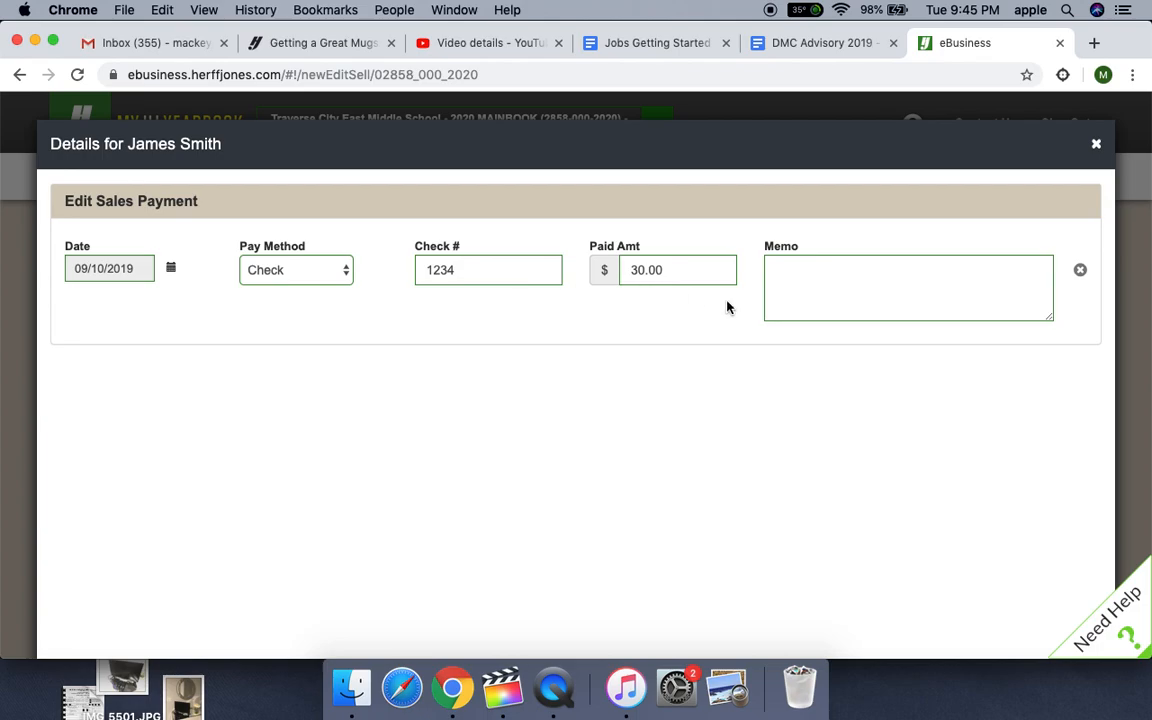
{"action": "left_click", "coordinate": [1096, 145]}
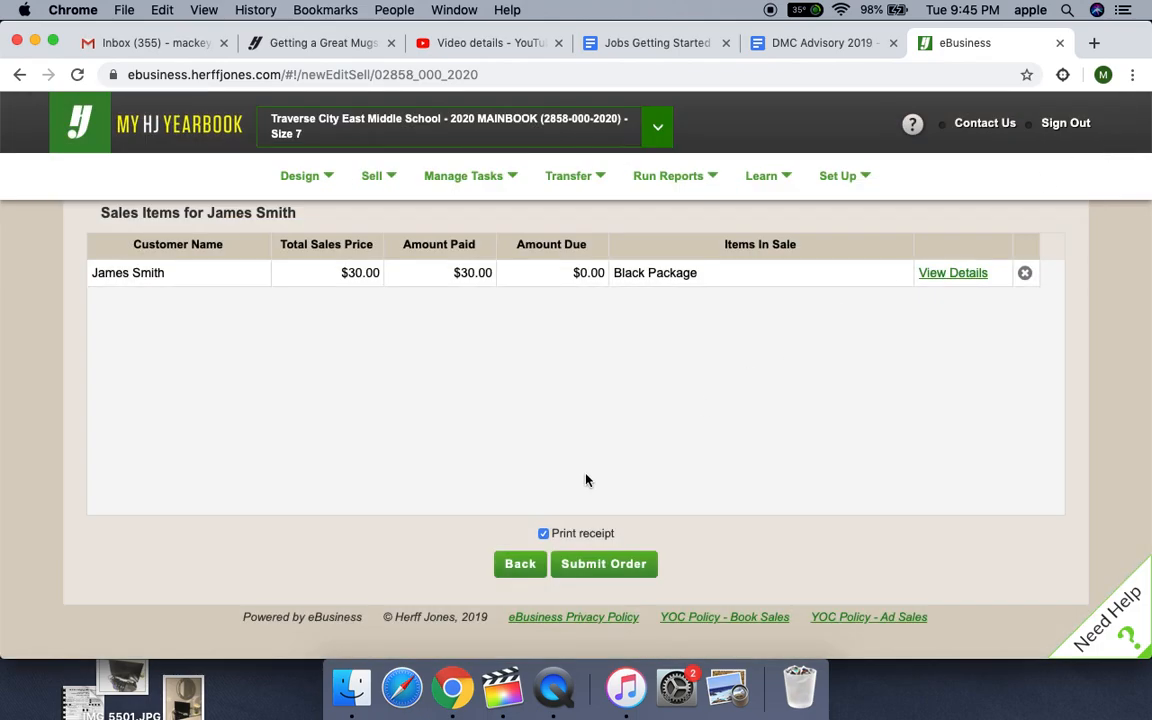
{"action": "left_click", "coordinate": [605, 566]}
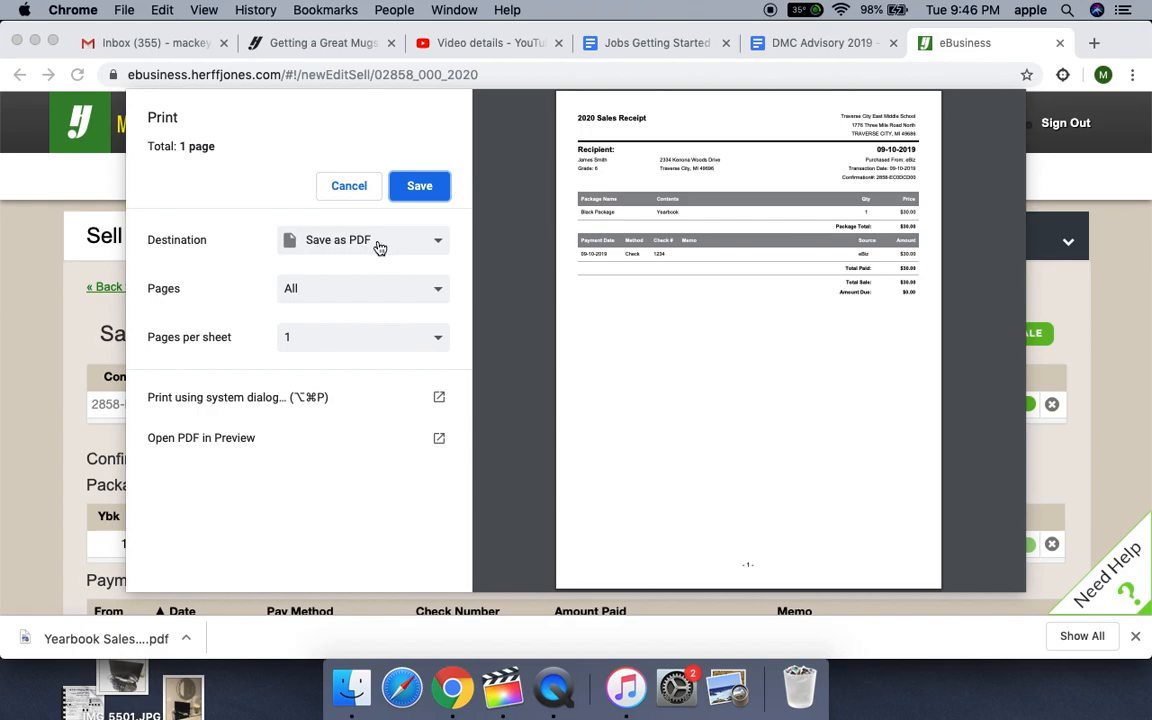
- Save the sales receipt as a PDF, replacing the suggested file name with the parent's e-mail address
{"action": "left_click", "coordinate": [420, 188]}
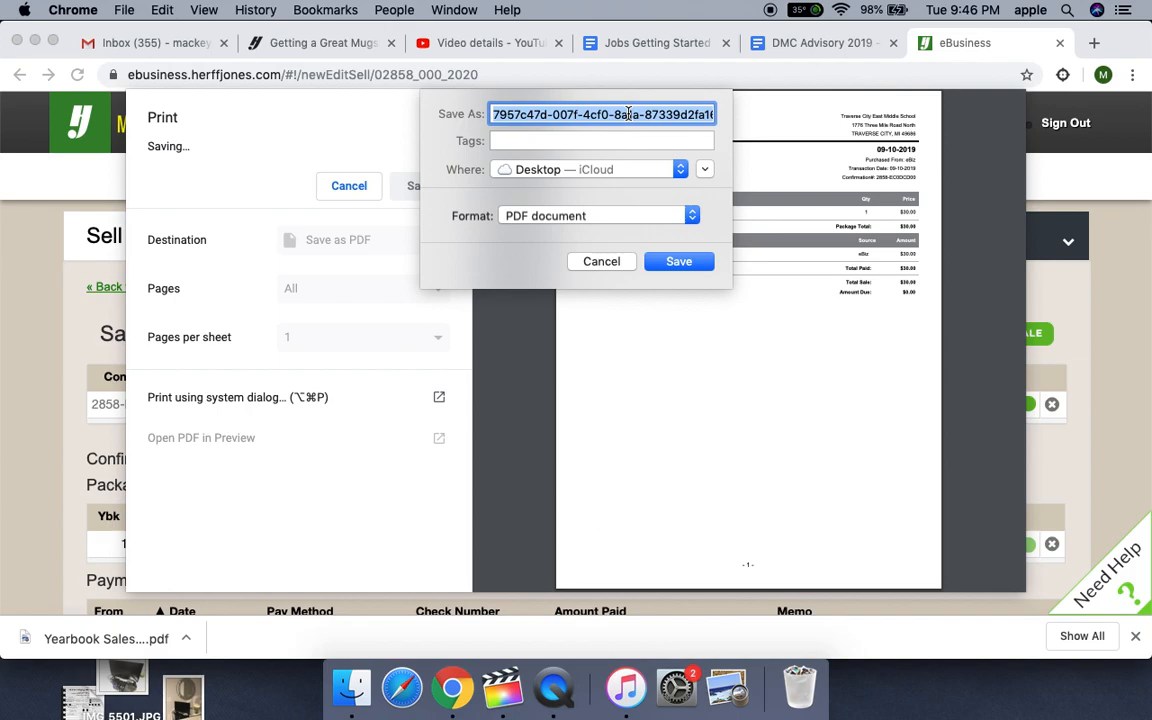
{"action": "key", "text": "BackSpace"}
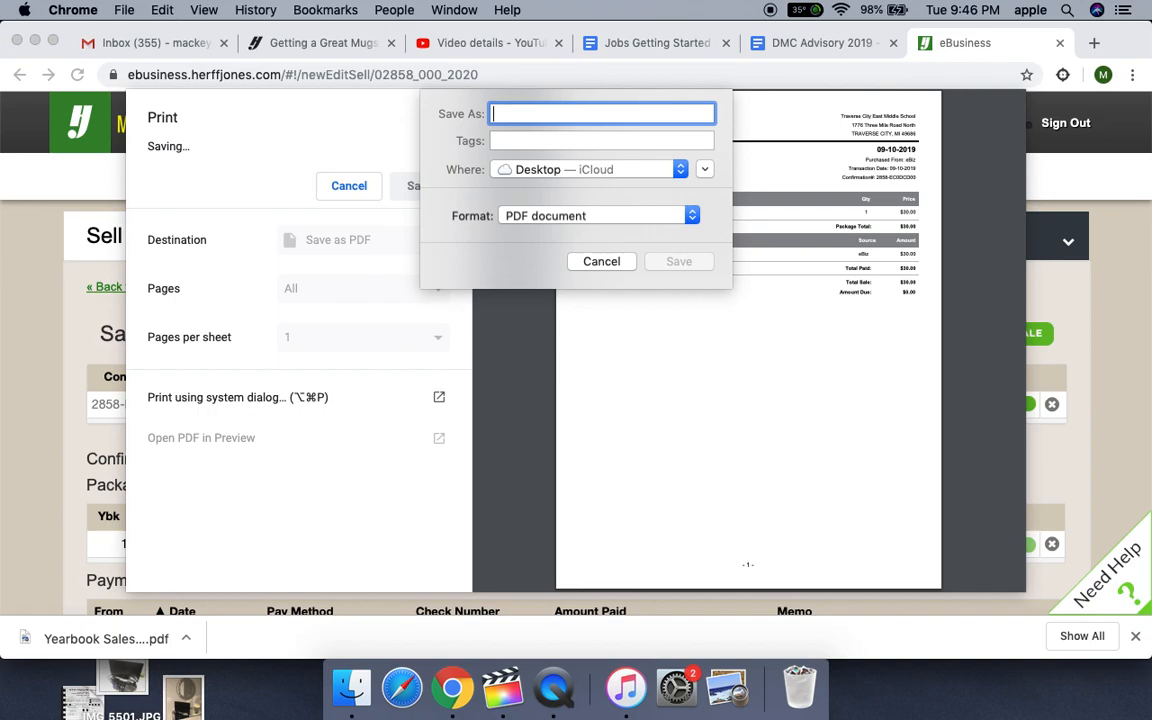
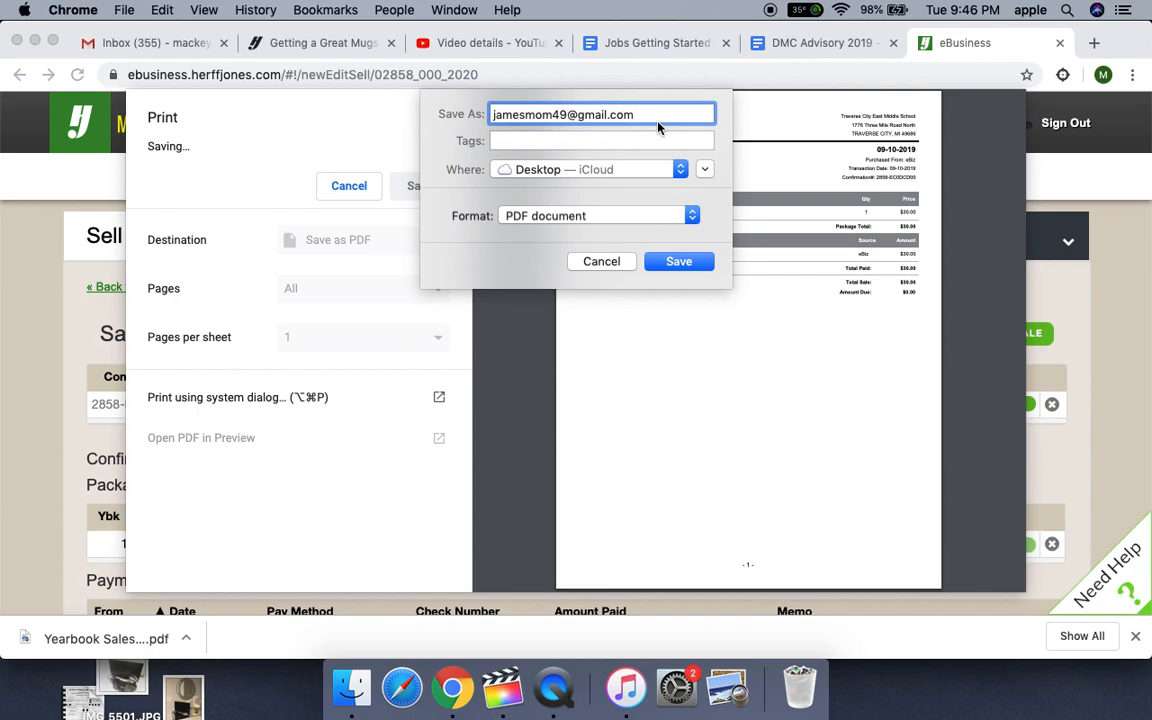
- Choose the untitled folder on the iCloud Desktop as the location and save the receipt PDF there
{"action": "left_click", "coordinate": [705, 170]}
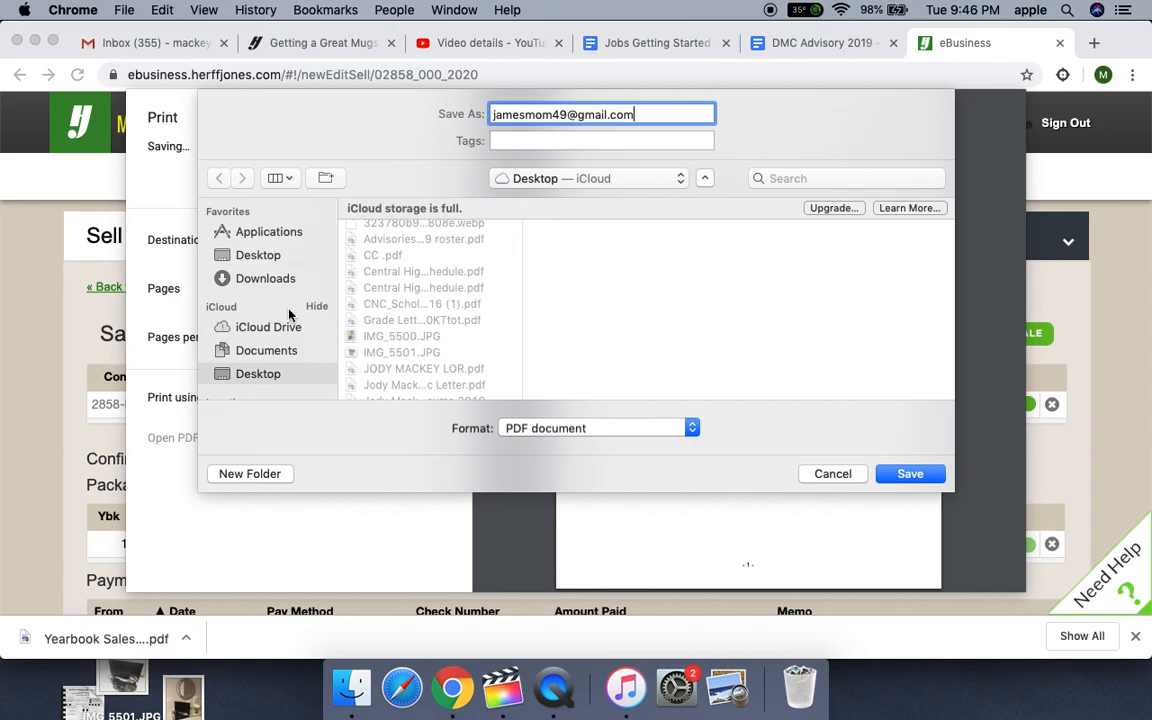
{"action": "scroll", "coordinate": [289, 314], "scroll_direction": "down", "scroll_amount": 5}
{"action": "scroll", "coordinate": [289, 314], "scroll_direction": "up", "scroll_amount": 3}
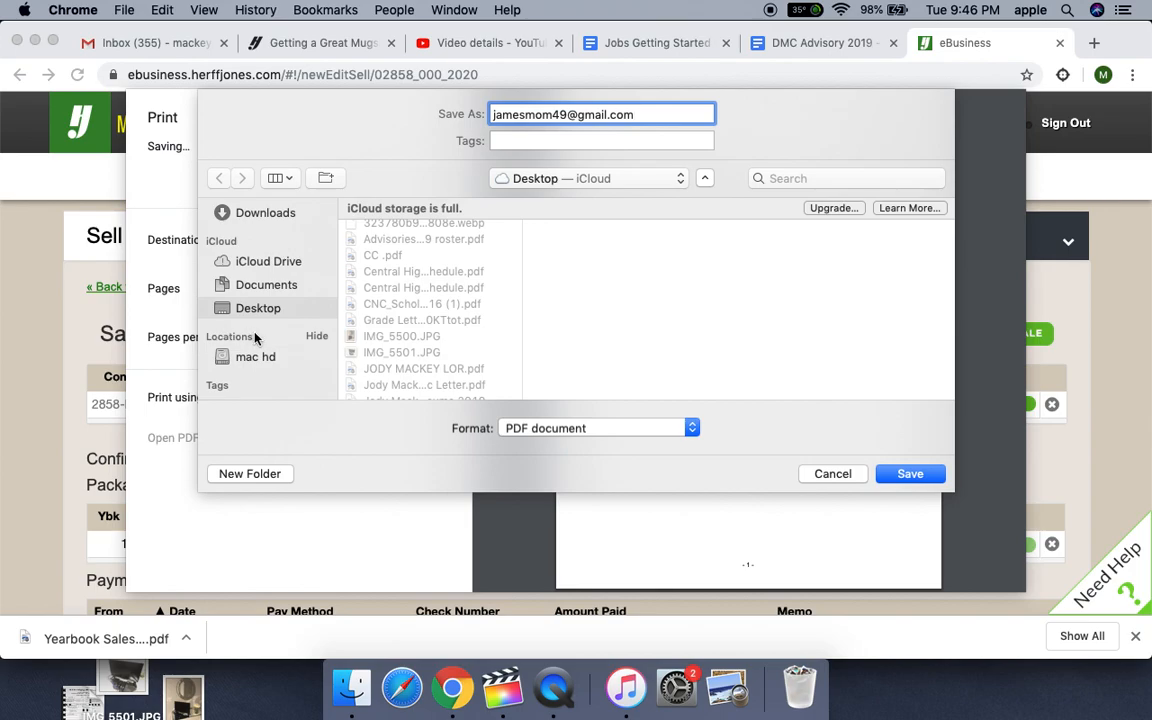
{"action": "scroll", "coordinate": [437, 323], "scroll_direction": "up", "scroll_amount": 1}
{"action": "scroll", "coordinate": [437, 323], "scroll_direction": "down", "scroll_amount": 5}
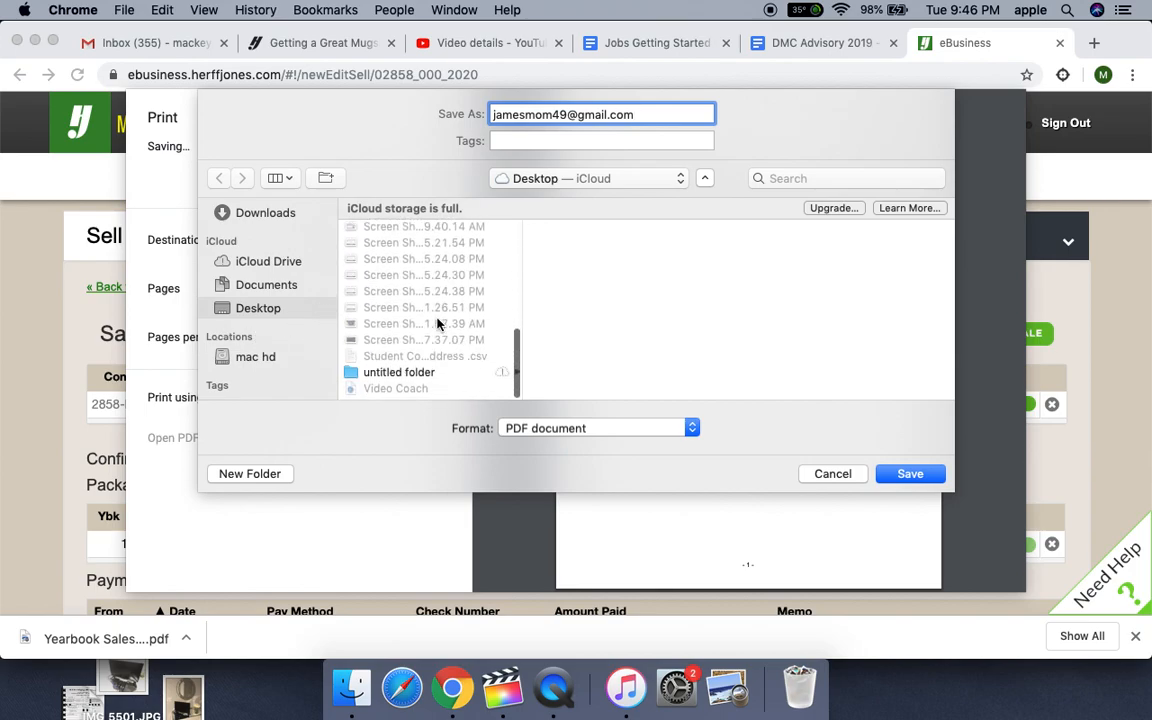
{"action": "left_click", "coordinate": [404, 378]}
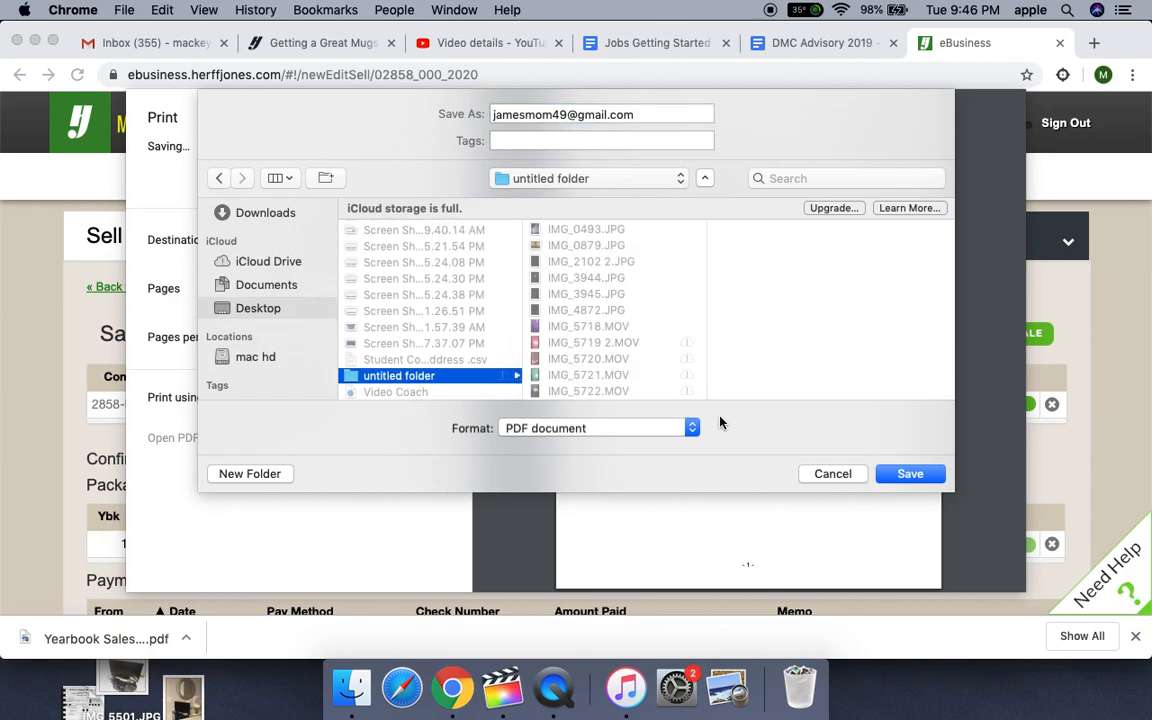
{"action": "left_click", "coordinate": [896, 476]}
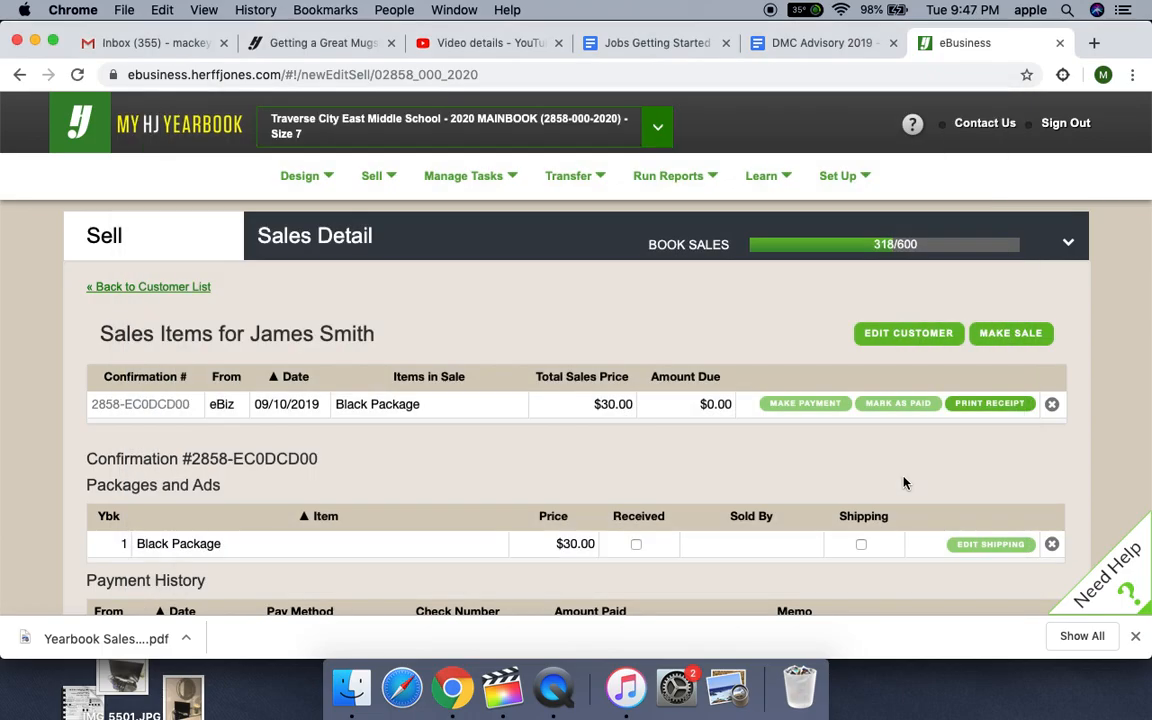
- Minimize the open browser windows
{"action": "left_click", "coordinate": [35, 42]}
{"action": "left_click", "coordinate": [37, 43]}
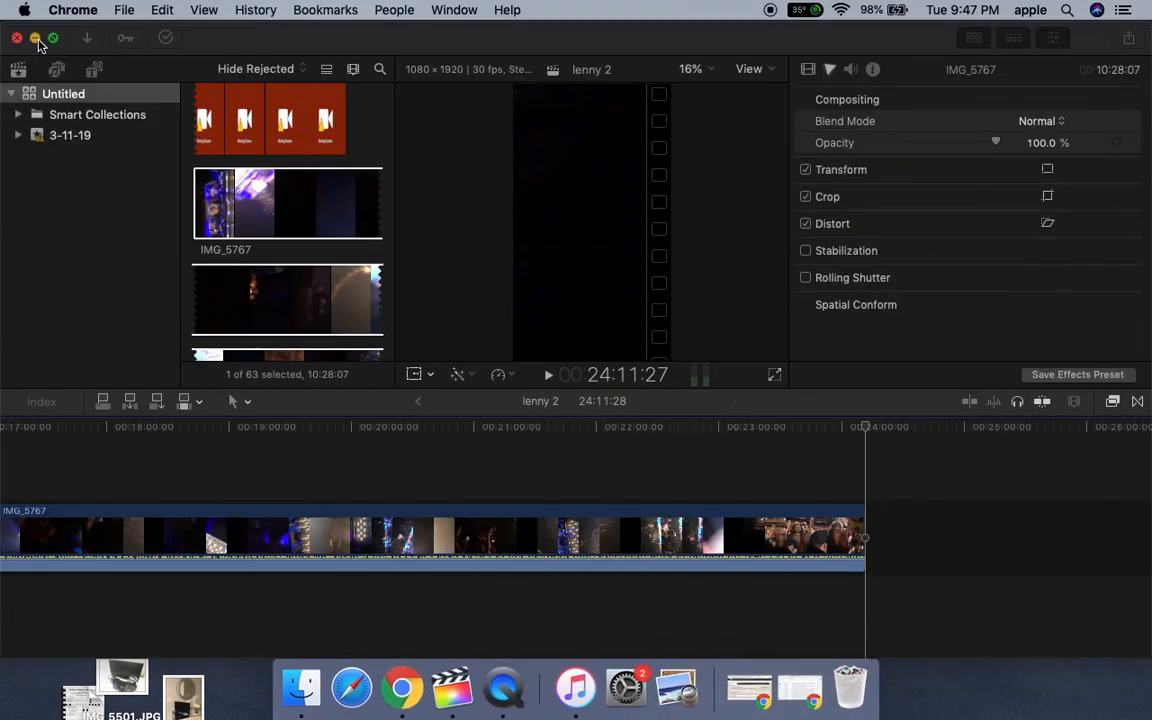
- Clear the remaining window off the desktop, open the saved receipt PDF from the untitled folder, examine it, and close it
{"action": "left_click", "coordinate": [37, 41]}
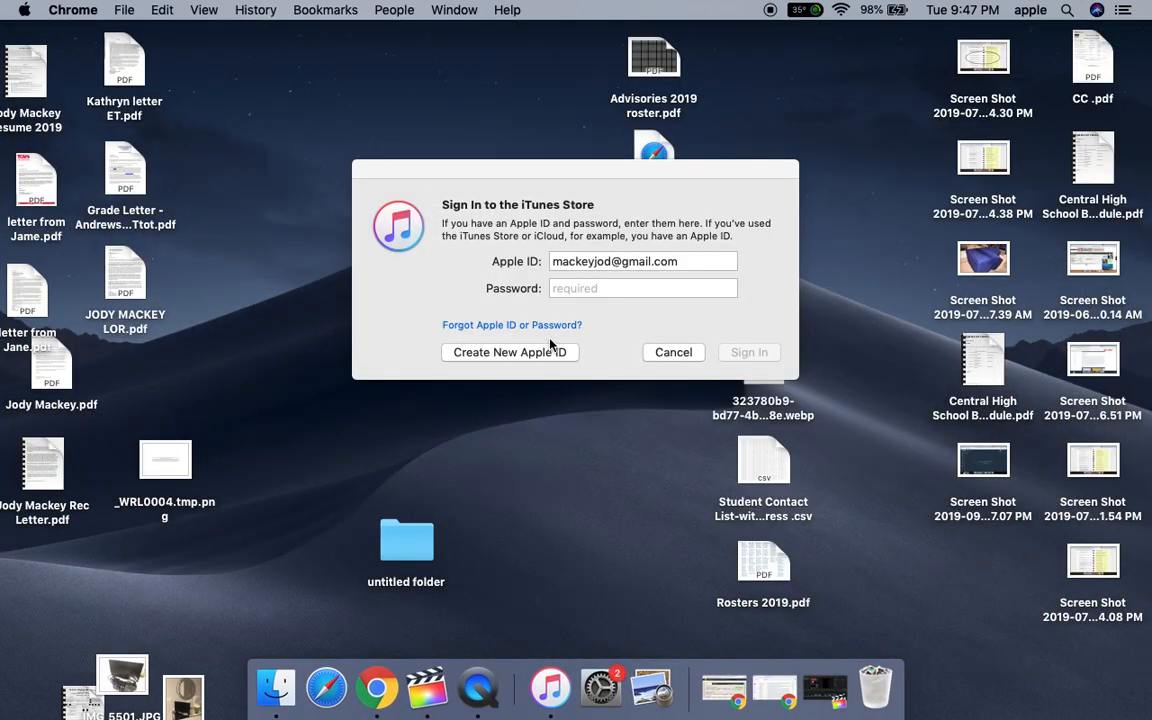
{"action": "left_click", "coordinate": [408, 561]}
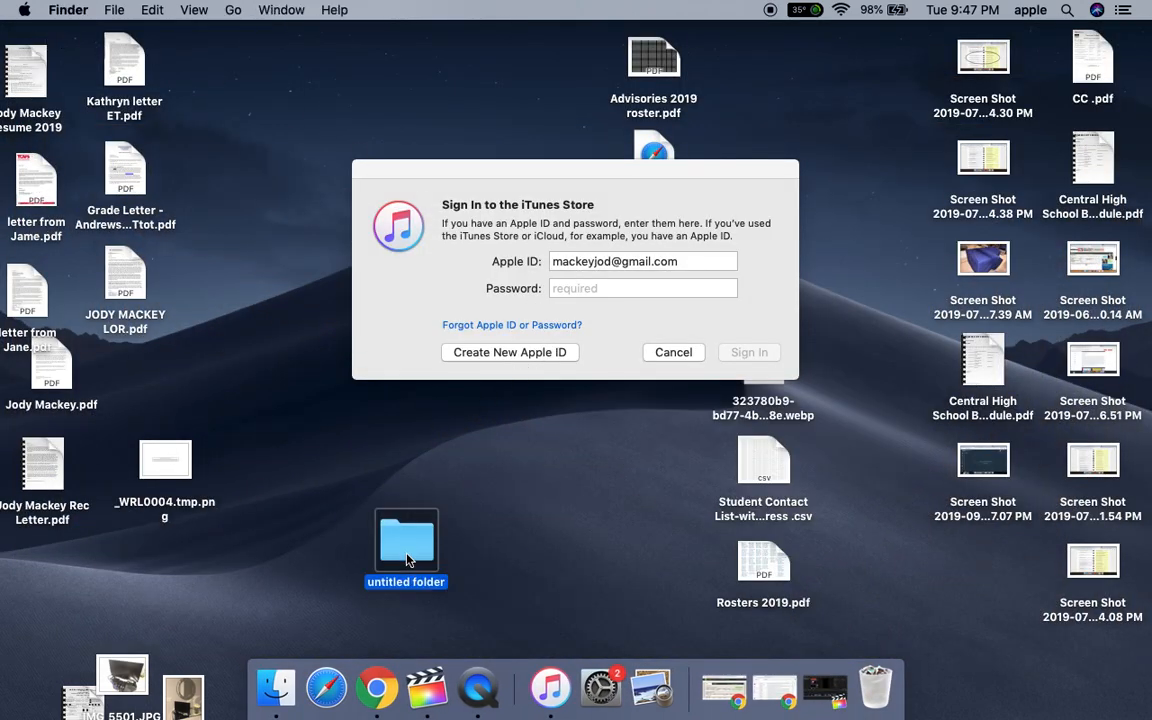
{"action": "double_click", "coordinate": [408, 561]}
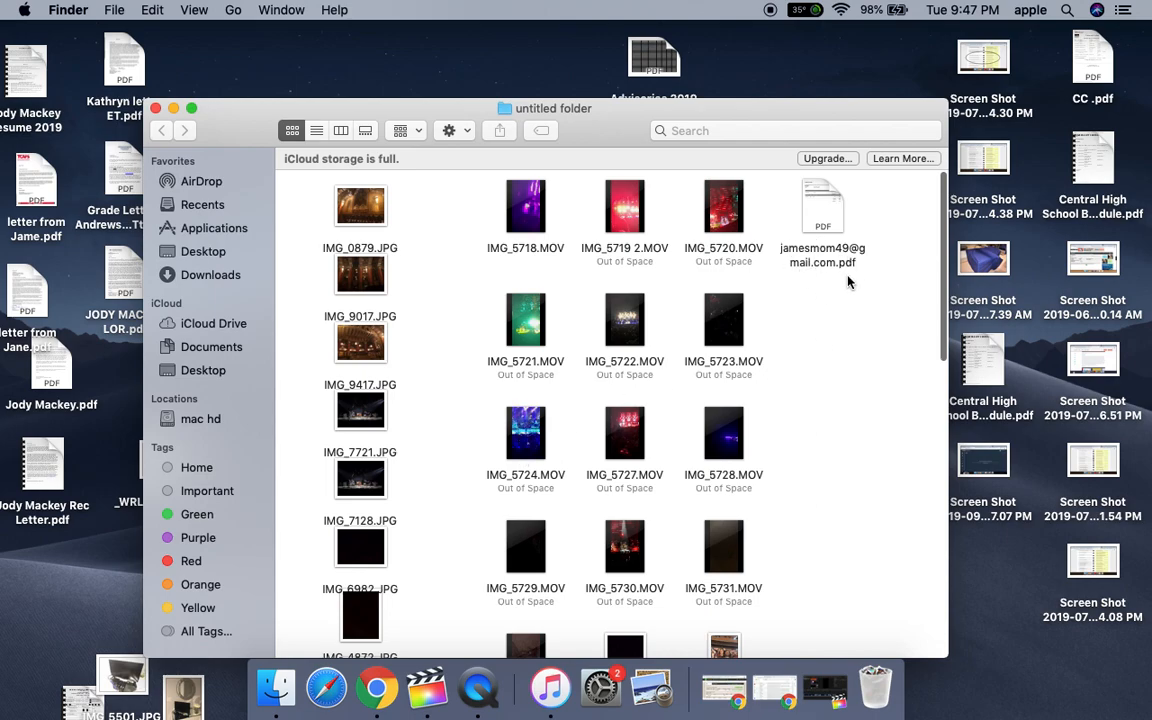
{"action": "double_click", "coordinate": [826, 224]}
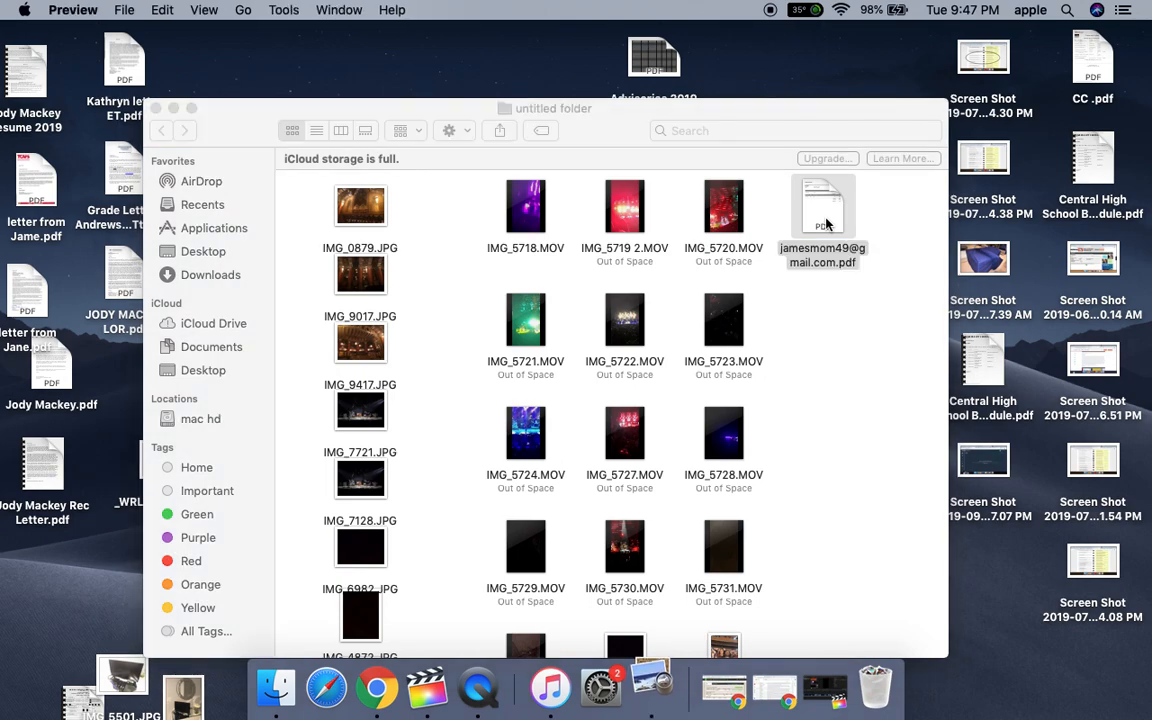
{"action": "scroll", "coordinate": [411, 310], "scroll_direction": "down", "scroll_amount": 5}
{"action": "scroll", "coordinate": [413, 313], "scroll_direction": "up", "scroll_amount": 5}
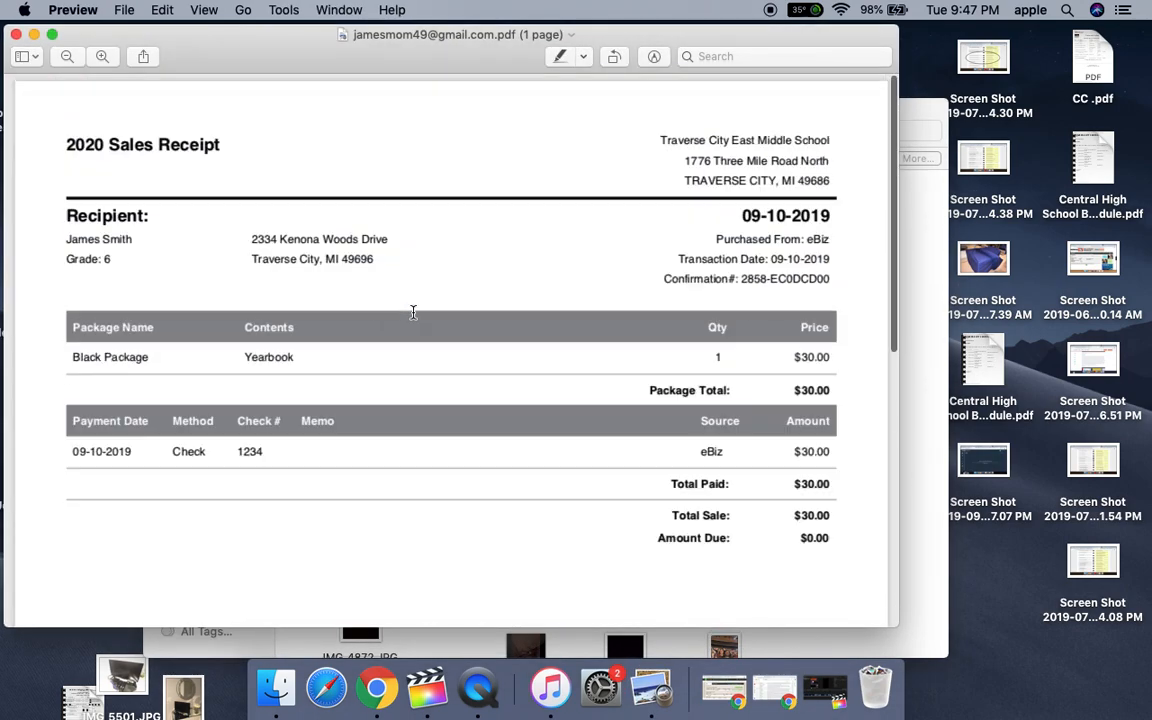
{"action": "left_click", "coordinate": [16, 37]}
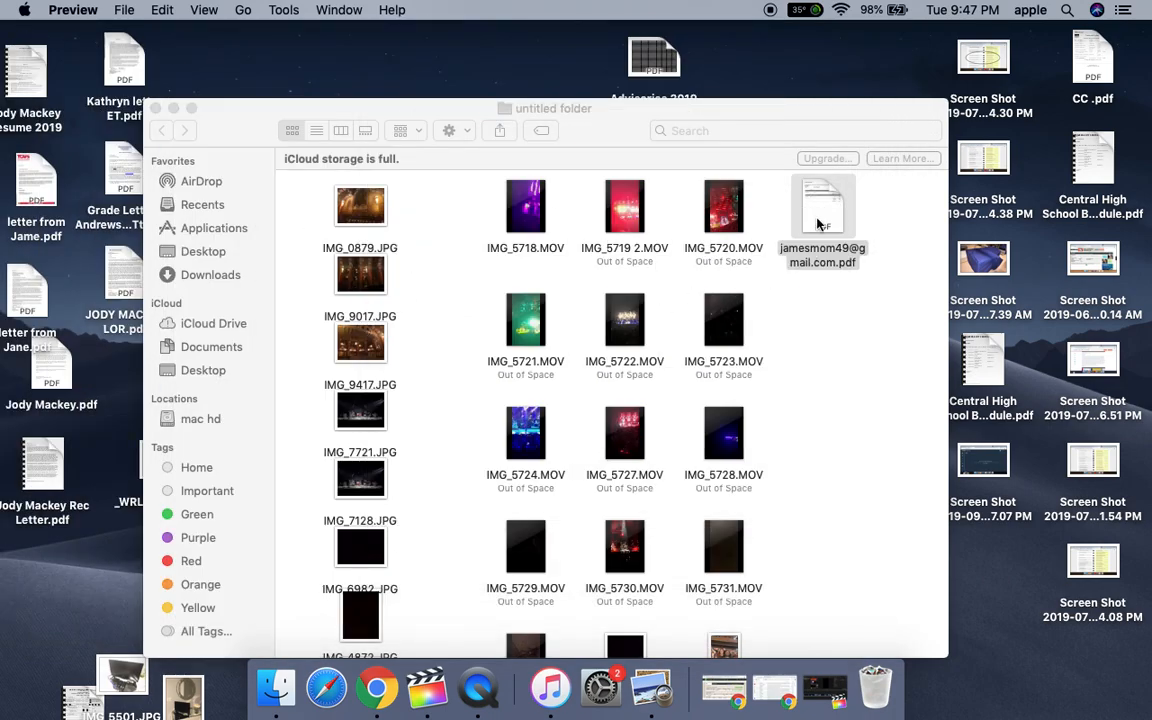
- Switch back to the eBusiness window in Chrome and examine the student's sales detail and customer information without editing them
{"action": "left_click", "coordinate": [722, 690]}
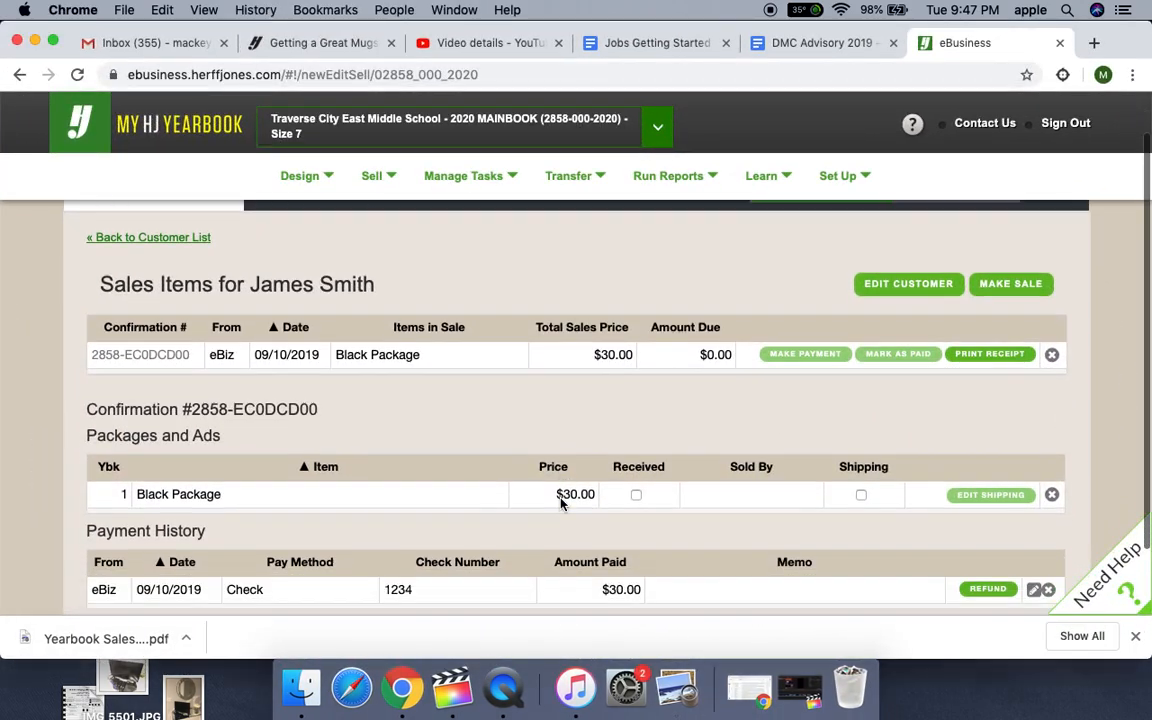
{"action": "scroll", "coordinate": [561, 503], "scroll_direction": "down", "scroll_amount": 5}
{"action": "scroll", "coordinate": [561, 503], "scroll_direction": "up", "scroll_amount": 6}
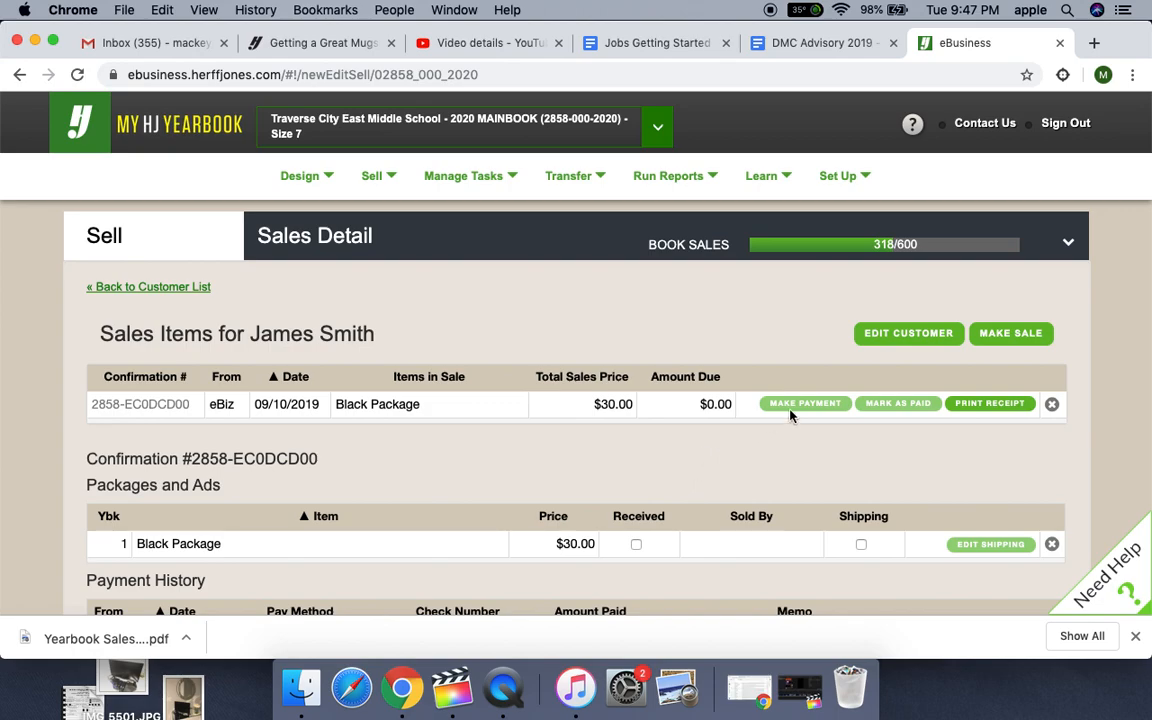
{"action": "left_click", "coordinate": [899, 338]}
{"action": "scroll", "coordinate": [707, 406], "scroll_direction": "down", "scroll_amount": 2}
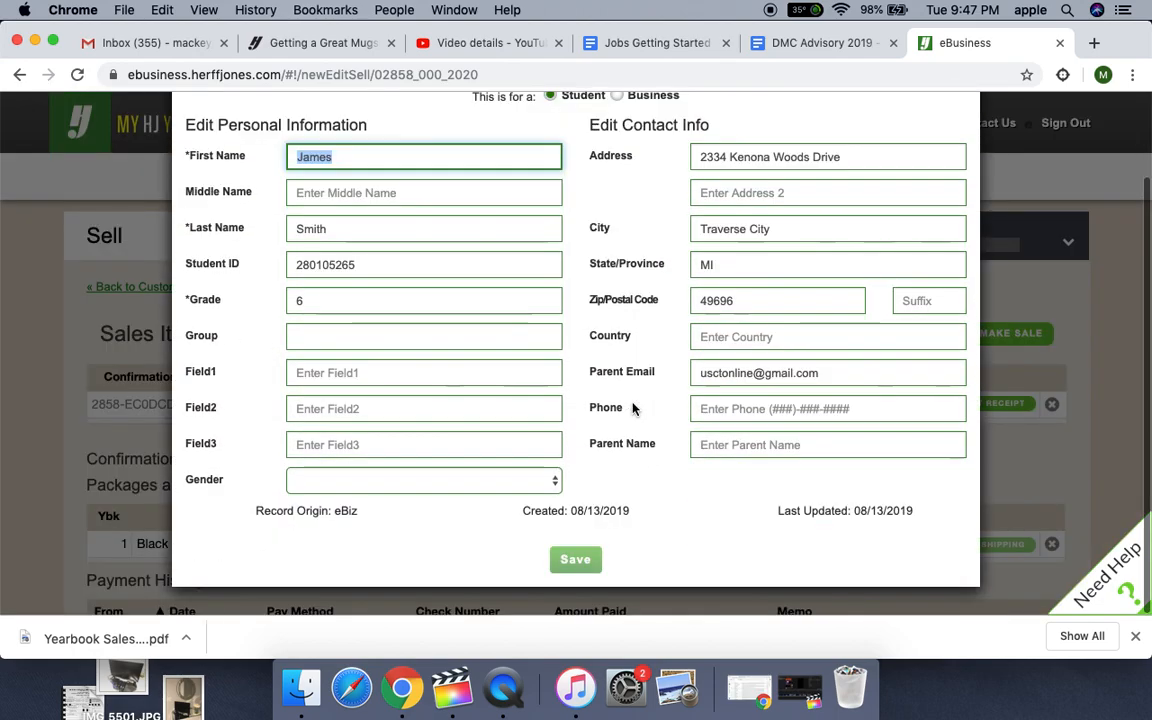
{"action": "scroll", "coordinate": [889, 247], "scroll_direction": "up", "scroll_amount": 2}
{"action": "left_click", "coordinate": [961, 145]}
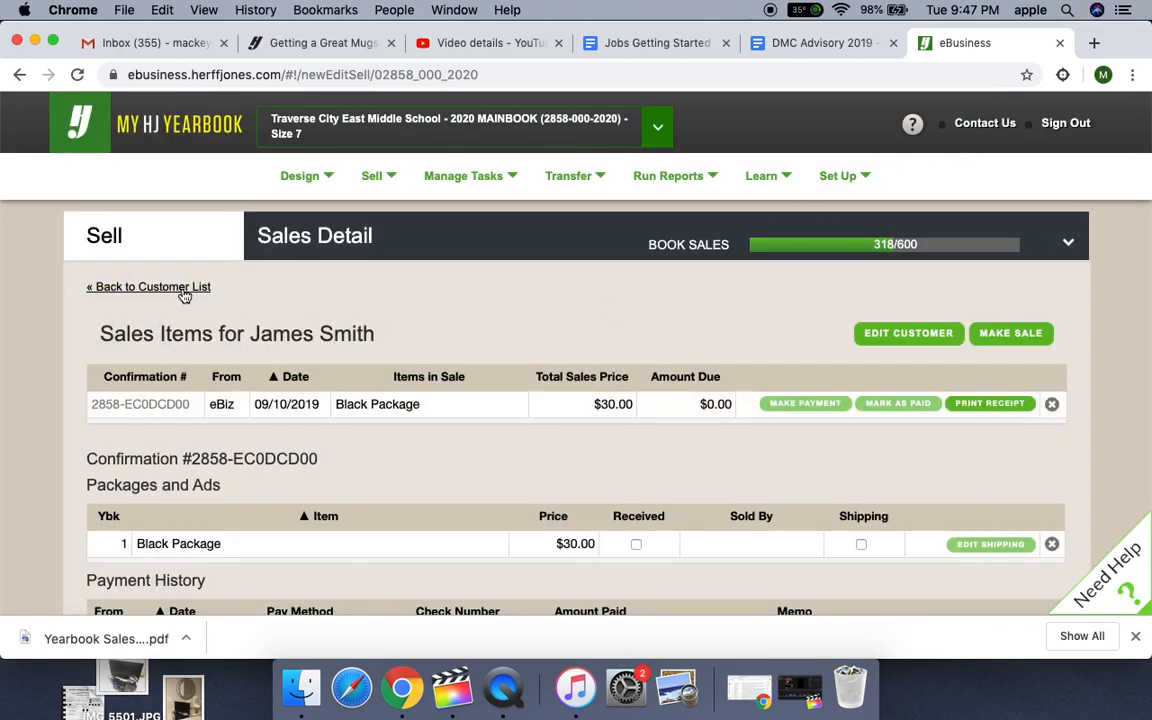
- Permanently delete the $30 Black Package from the student's sale
{"action": "scroll", "coordinate": [240, 406], "scroll_direction": "down", "scroll_amount": 3}
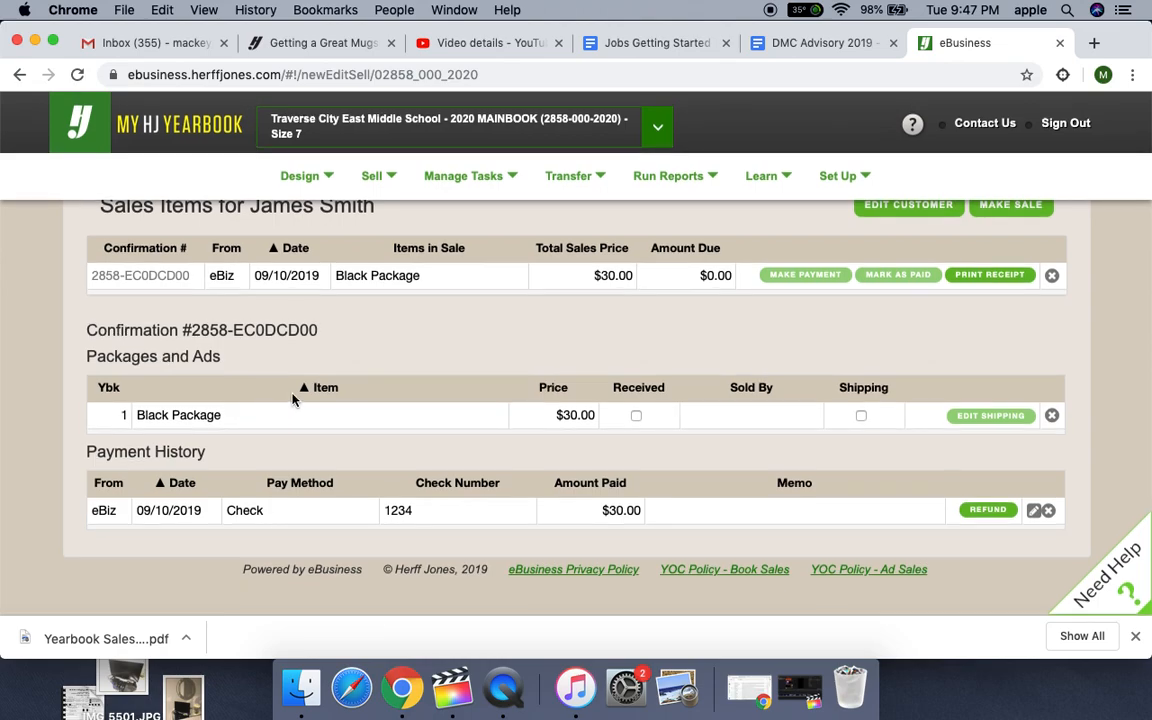
{"action": "left_click", "coordinate": [1052, 416]}
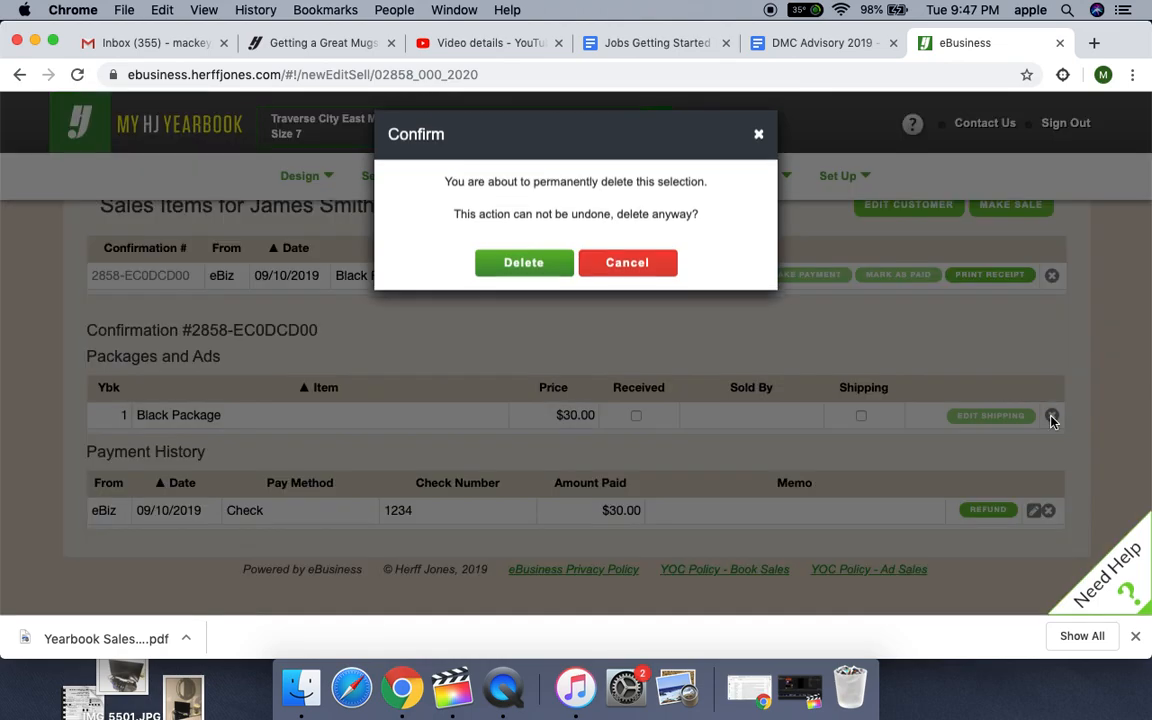
{"action": "left_click", "coordinate": [540, 275]}
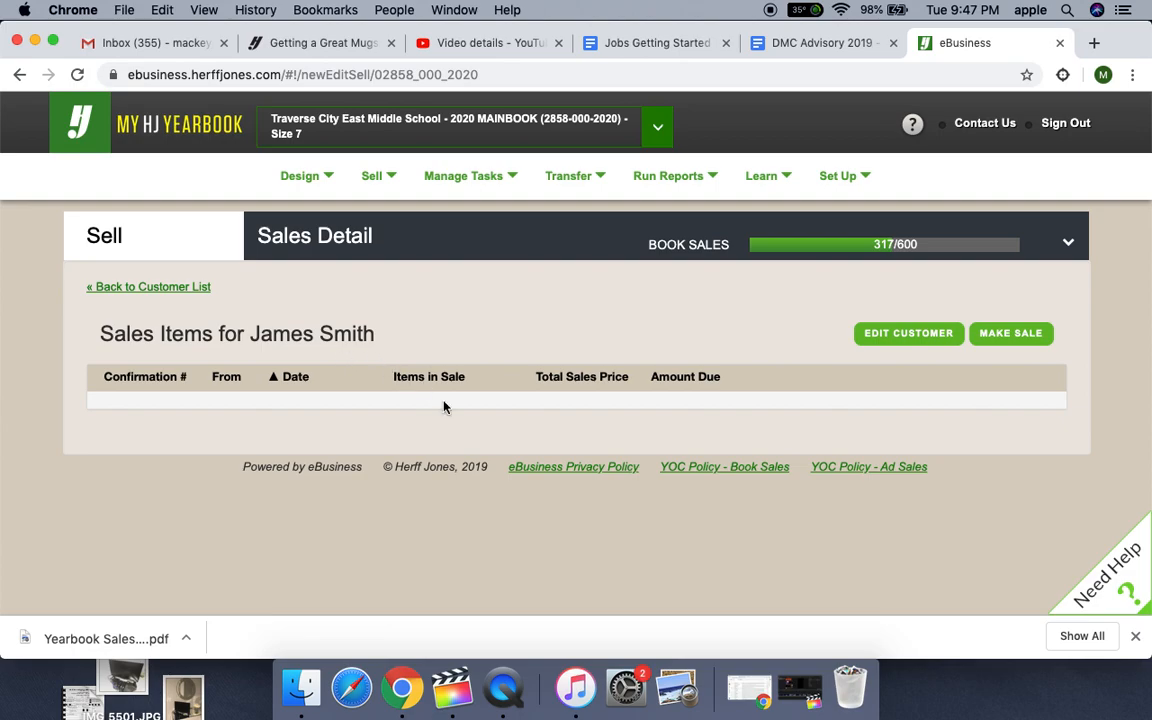
- Start a new sale of the $35 Gold Package with a check payment and a printed receipt, and bring up the order review
{"action": "left_click", "coordinate": [1013, 340]}
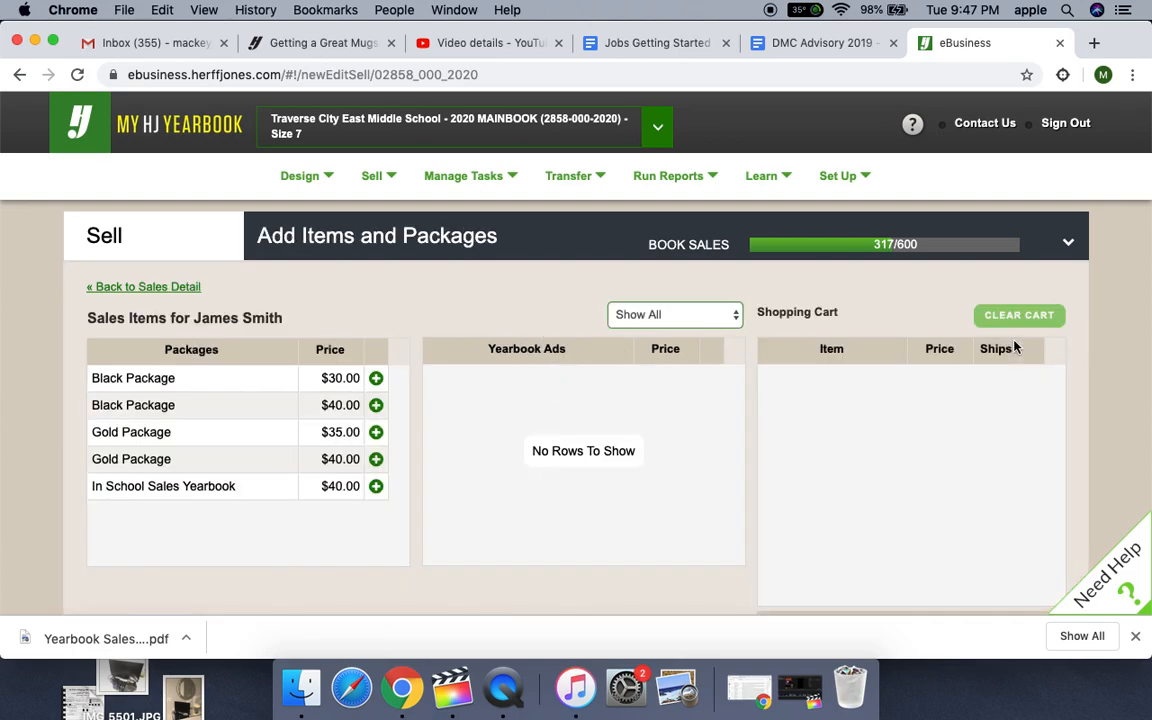
{"action": "left_click", "coordinate": [376, 432]}
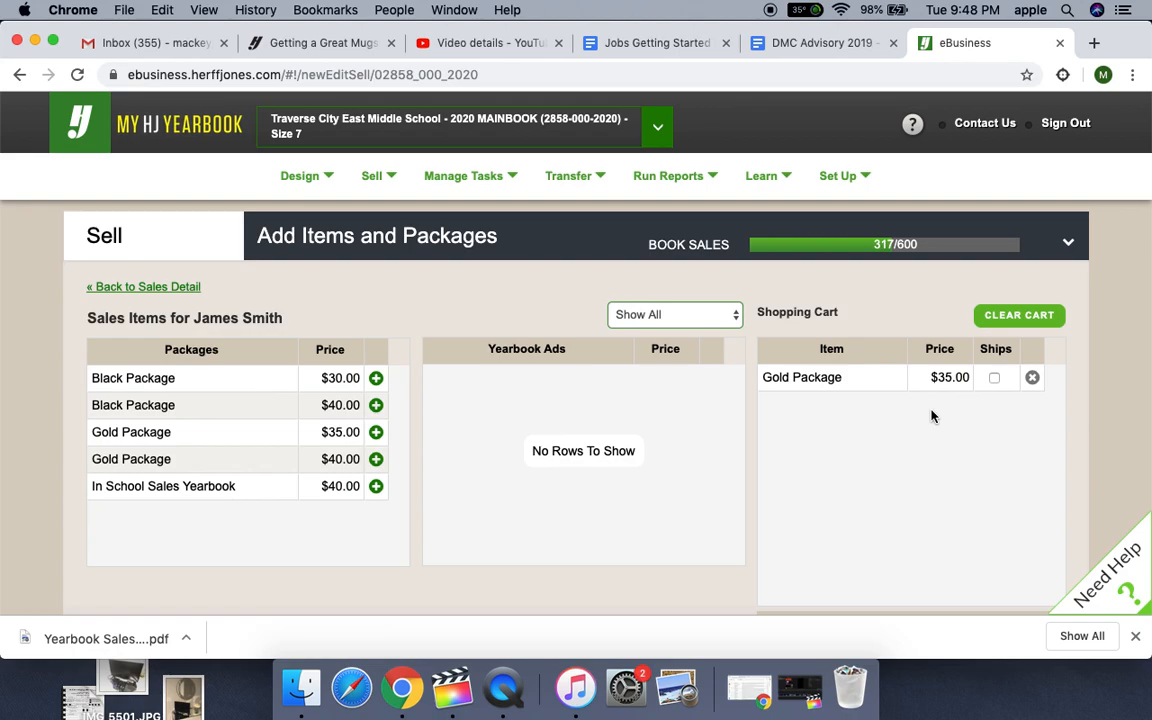
{"action": "scroll", "coordinate": [931, 416], "scroll_direction": "down", "scroll_amount": 5}
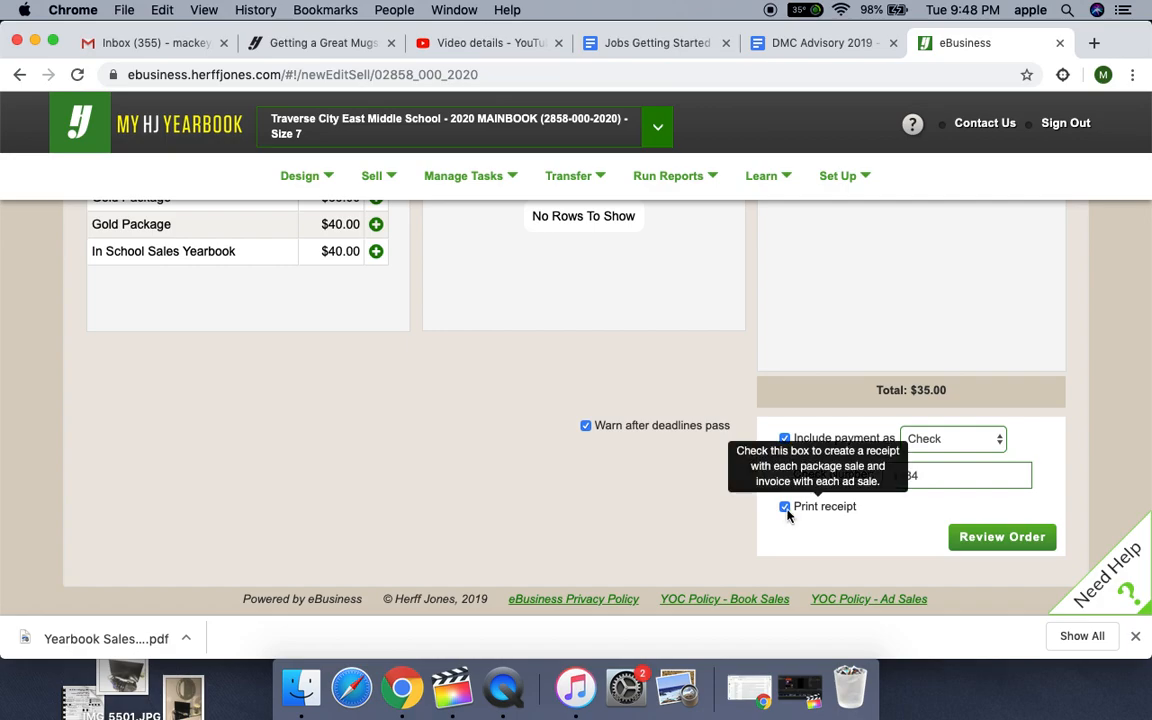
{"action": "scroll", "coordinate": [978, 421], "scroll_direction": "up", "scroll_amount": 1}
{"action": "scroll", "coordinate": [978, 421], "scroll_direction": "up", "scroll_amount": 4}
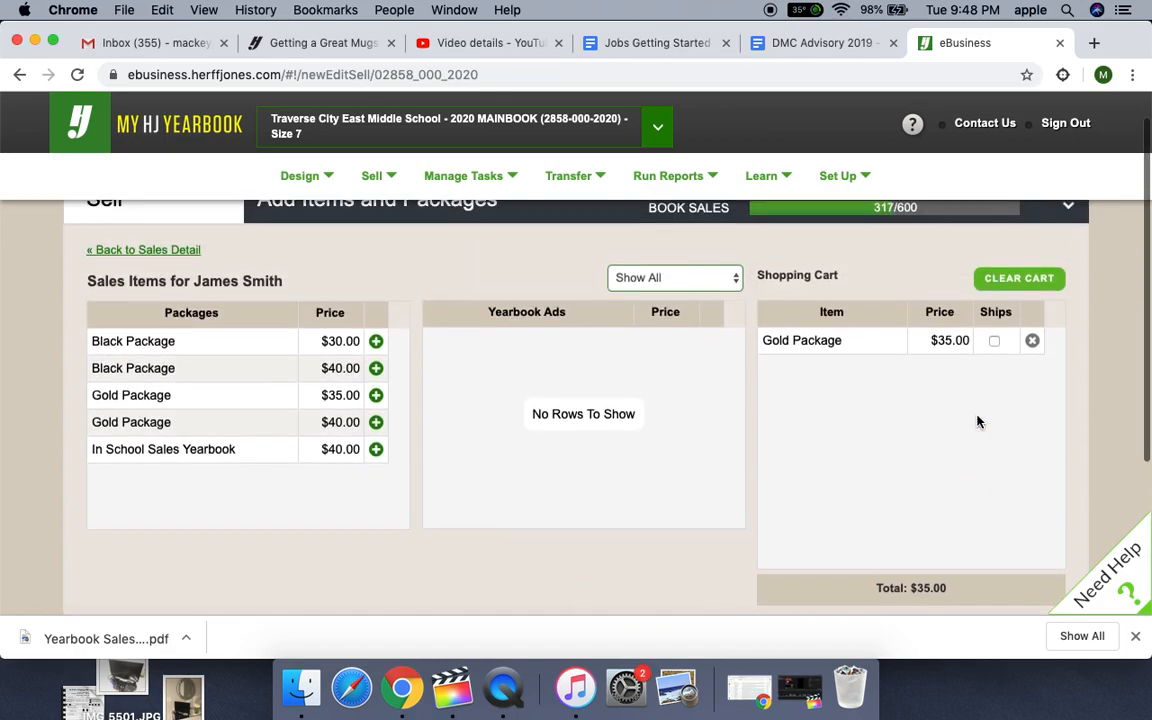
{"action": "scroll", "coordinate": [978, 421], "scroll_direction": "down", "scroll_amount": 4}
{"action": "scroll", "coordinate": [978, 421], "scroll_direction": "up", "scroll_amount": 4}
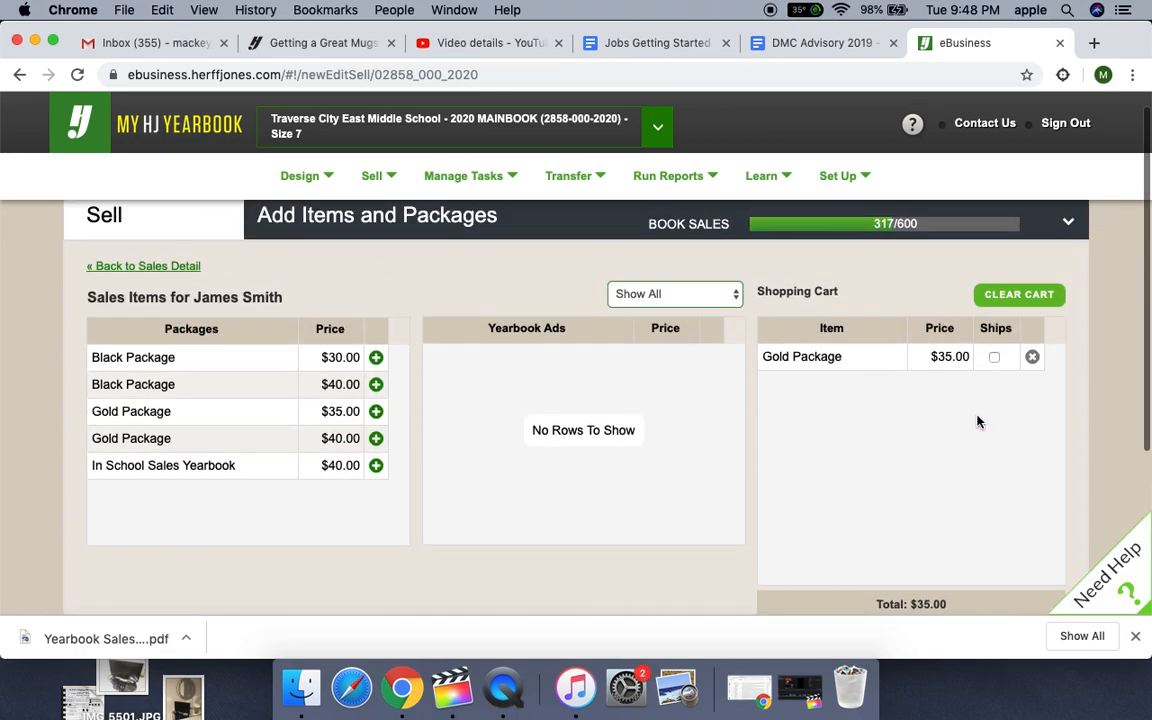
{"action": "scroll", "coordinate": [978, 421], "scroll_direction": "down", "scroll_amount": 5}
{"action": "left_click", "coordinate": [1006, 512]}
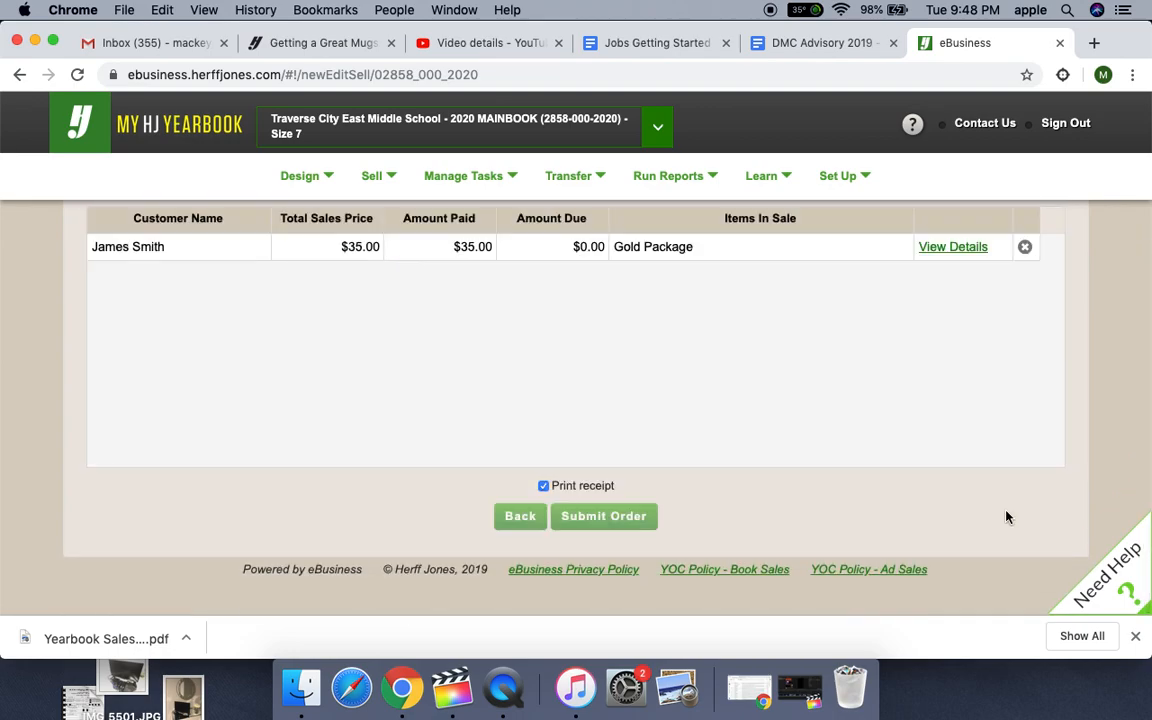
- Turn off receipt printing for the order under review and abandon it by returning to the customer list
{"action": "scroll", "coordinate": [849, 417], "scroll_direction": "up", "scroll_amount": 2}
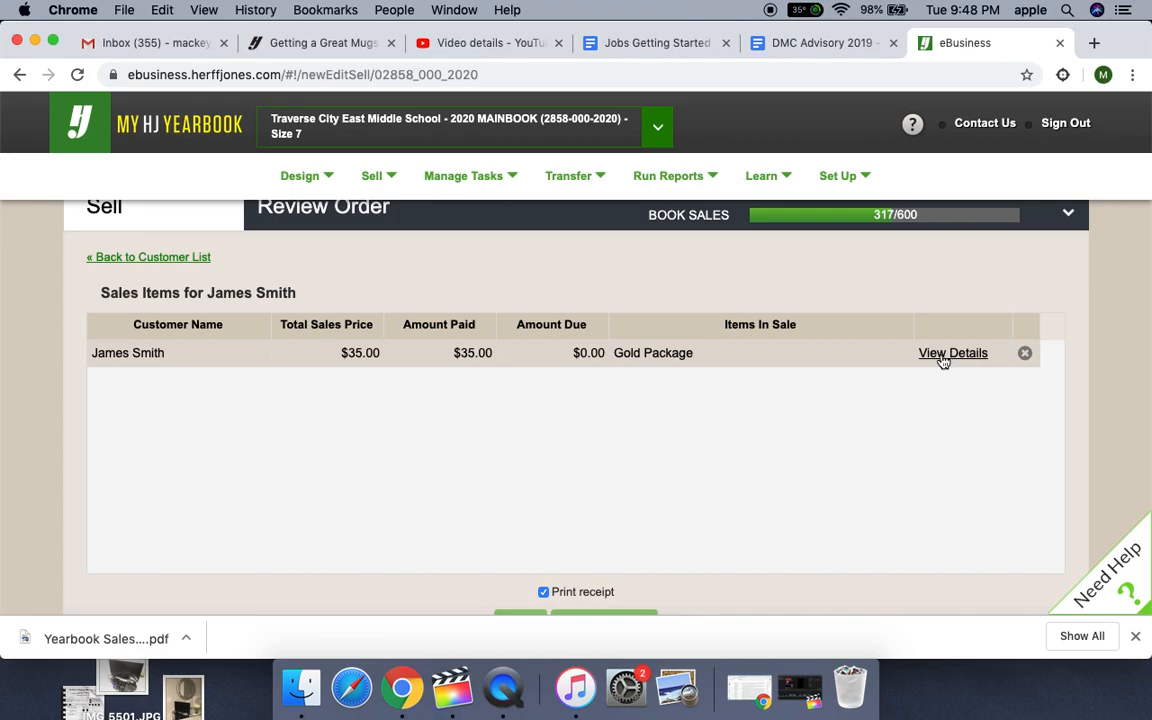
{"action": "scroll", "coordinate": [740, 419], "scroll_direction": "down", "scroll_amount": 3}
{"action": "scroll", "coordinate": [904, 293], "scroll_direction": "up", "scroll_amount": 2}
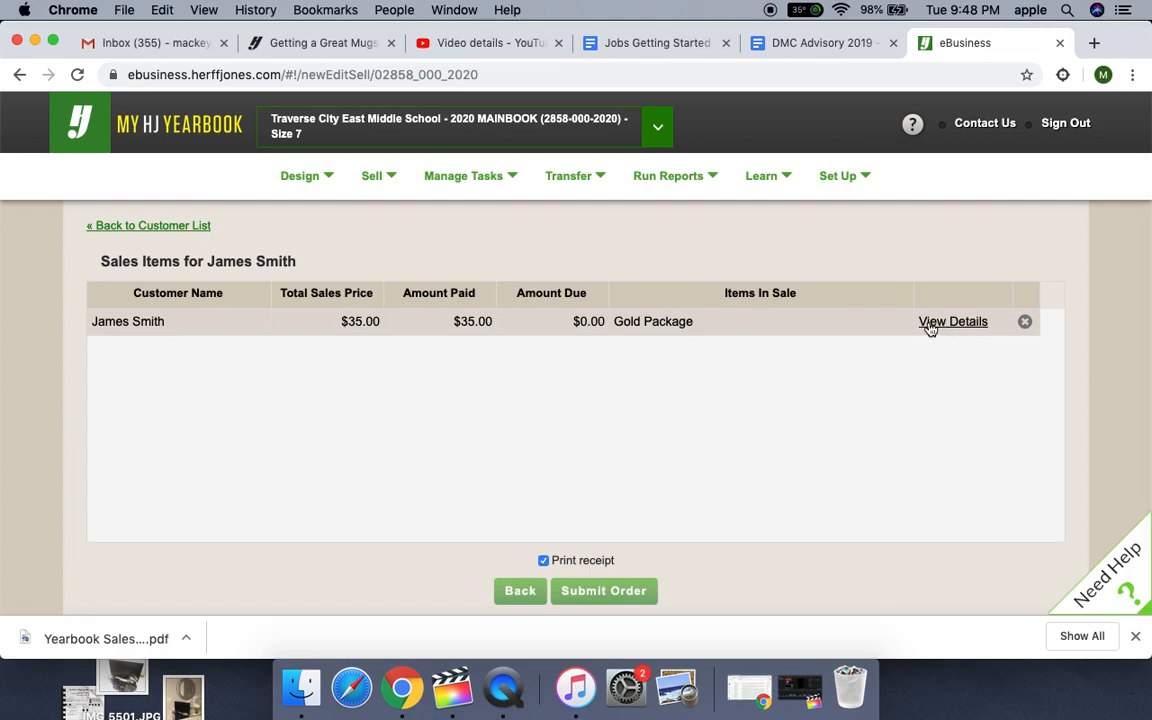
{"action": "scroll", "coordinate": [651, 450], "scroll_direction": "down", "scroll_amount": 2}
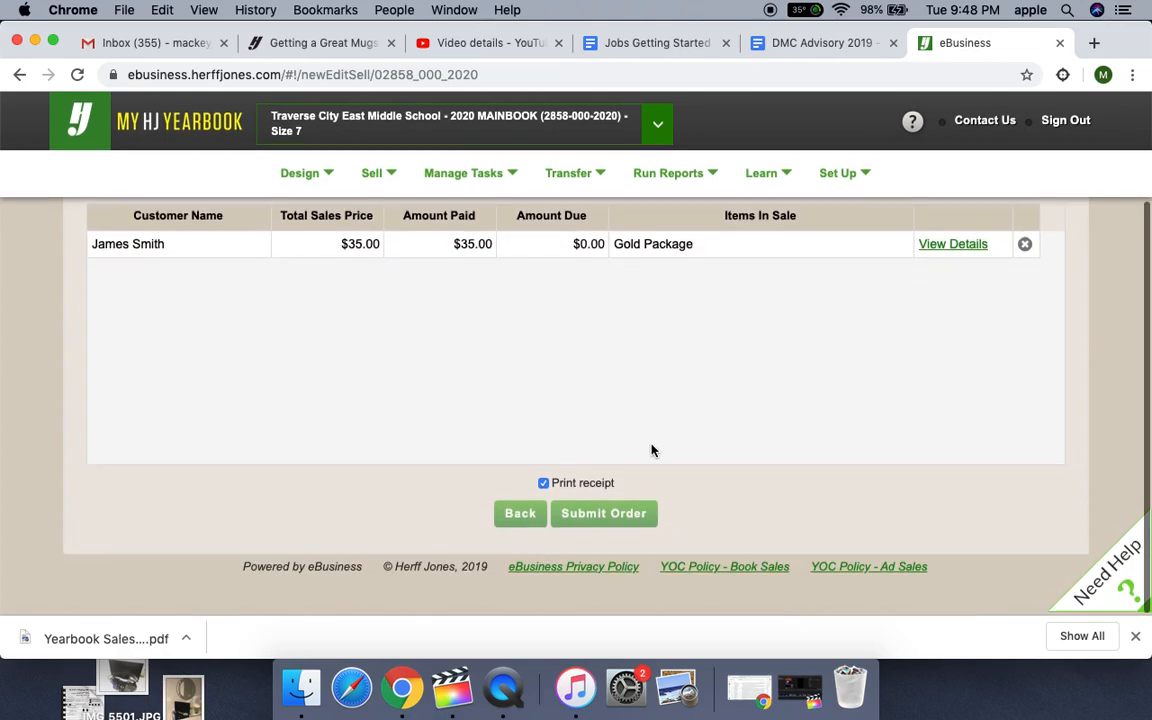
{"action": "left_click", "coordinate": [544, 486]}
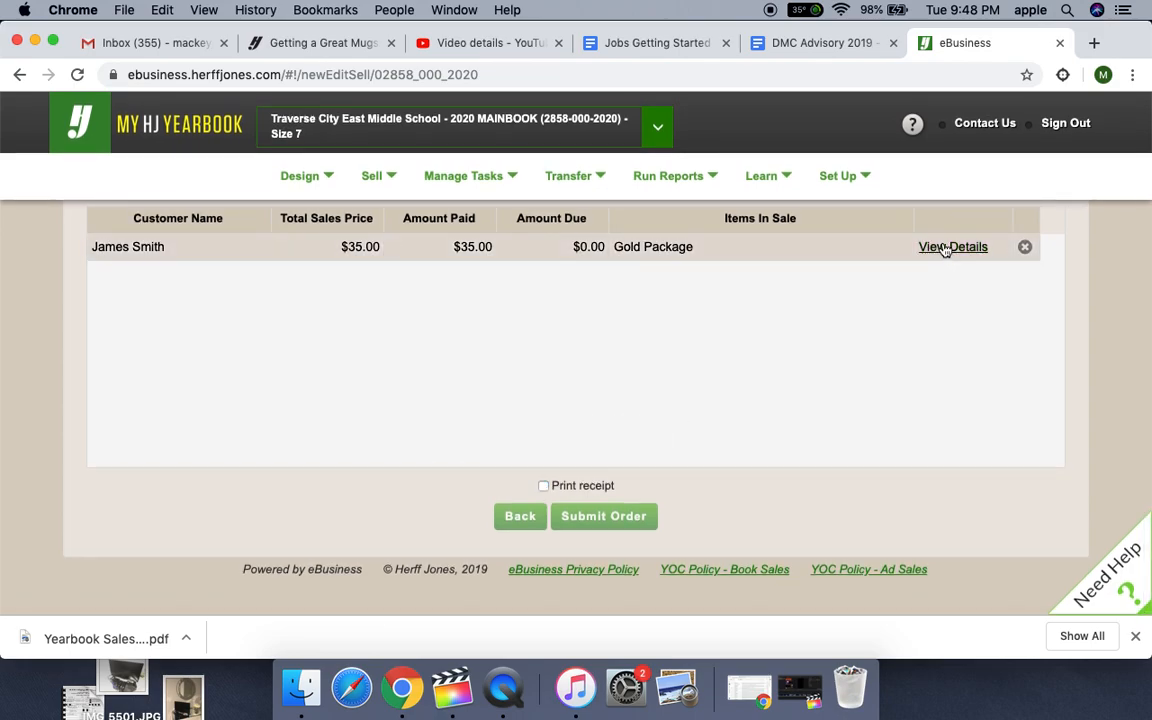
{"action": "scroll", "coordinate": [715, 260], "scroll_direction": "up", "scroll_amount": 2}
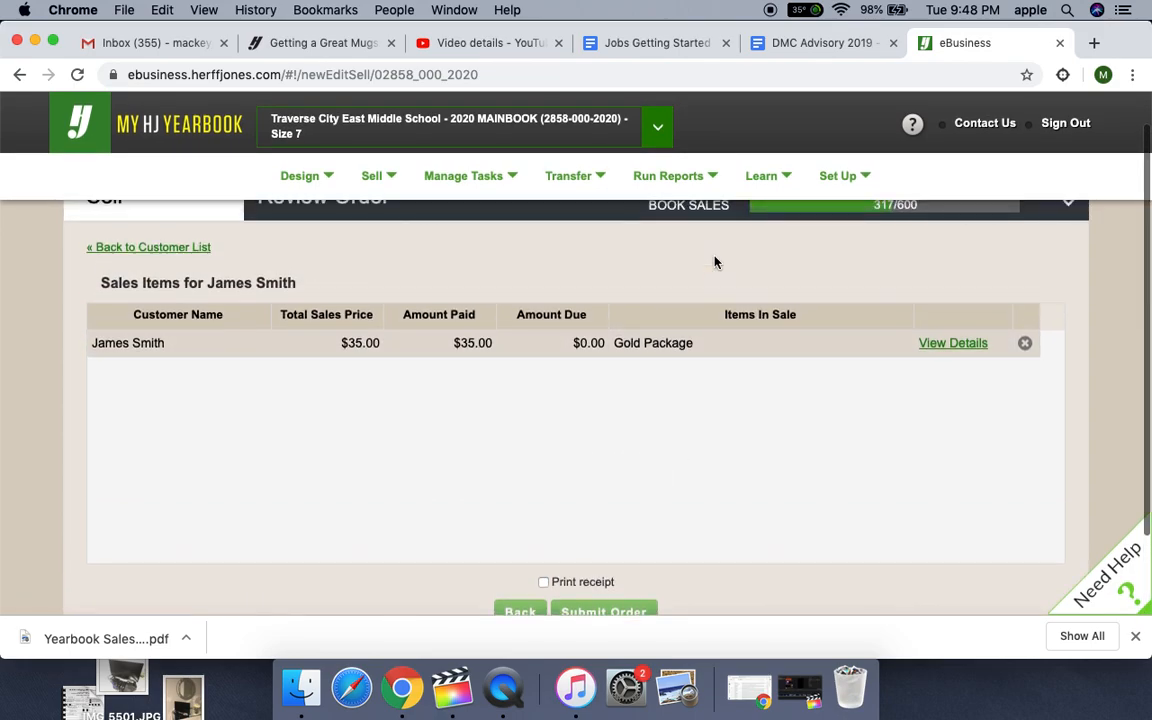
{"action": "left_click", "coordinate": [148, 247]}
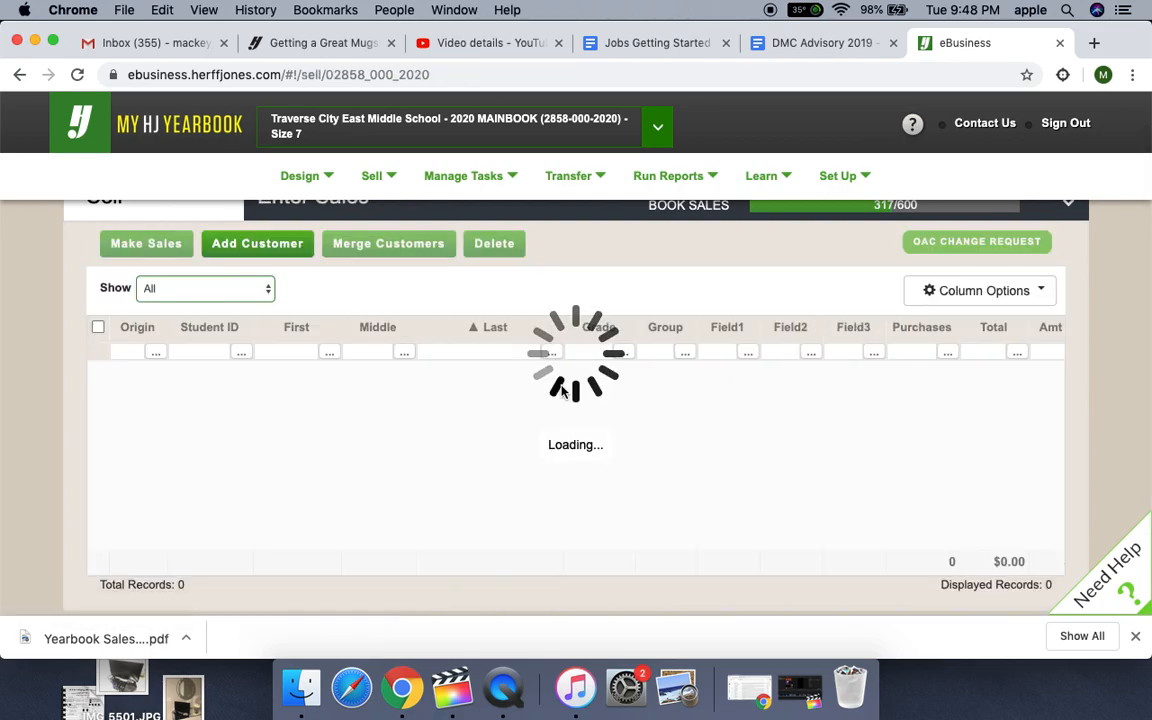
- Filter the customer list by the student's last name and open the sixth-grade student's sales detail
{"action": "scroll", "coordinate": [792, 431], "scroll_direction": "down", "scroll_amount": 2}
{"action": "scroll", "coordinate": [792, 431], "scroll_direction": "up", "scroll_amount": 2}
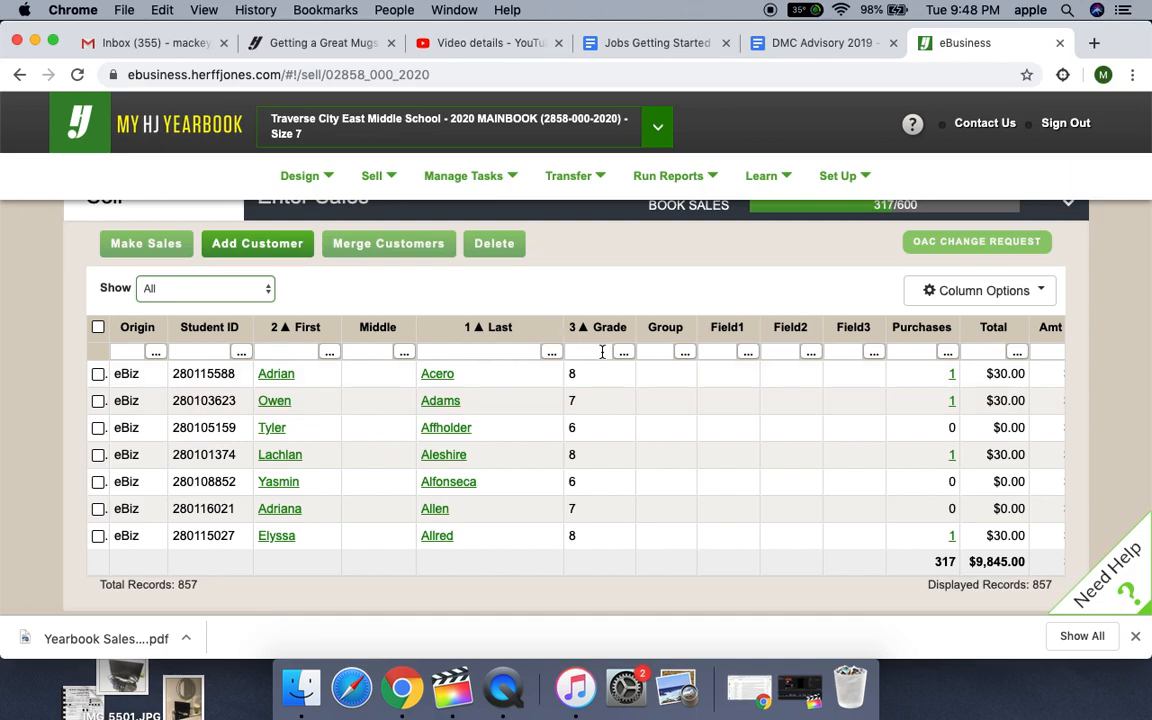
{"action": "left_click", "coordinate": [512, 350]}
{"action": "type", "text": "s"}
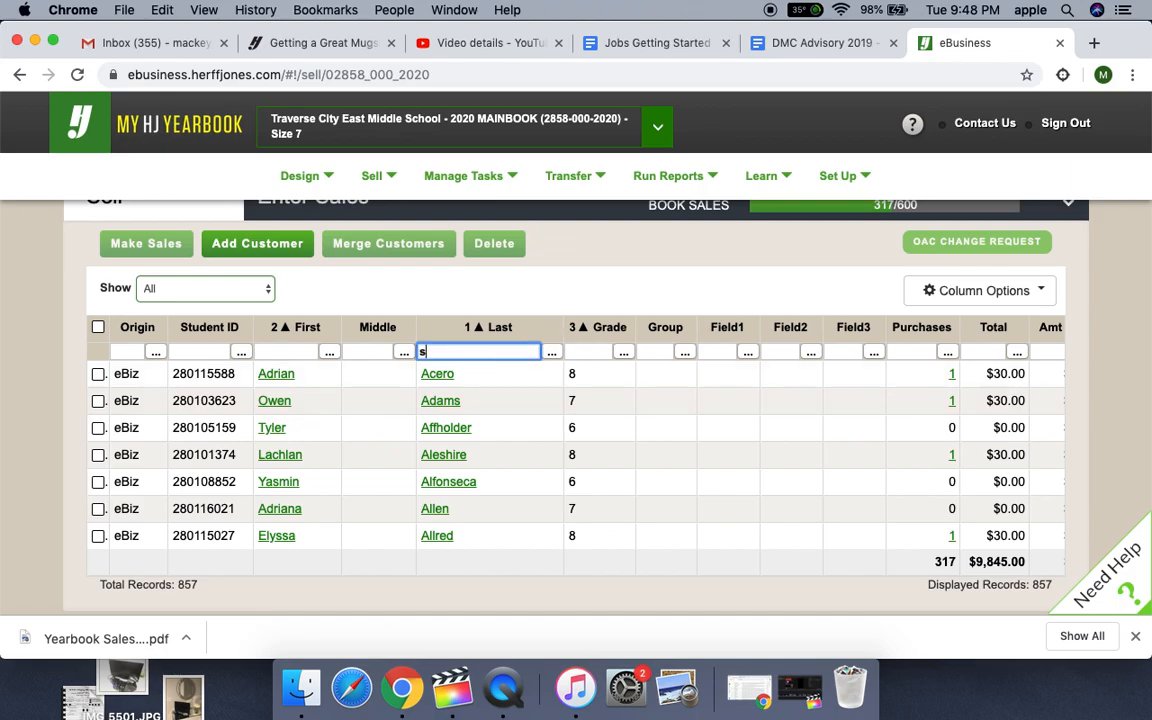
{"action": "type", "text": "mith"}
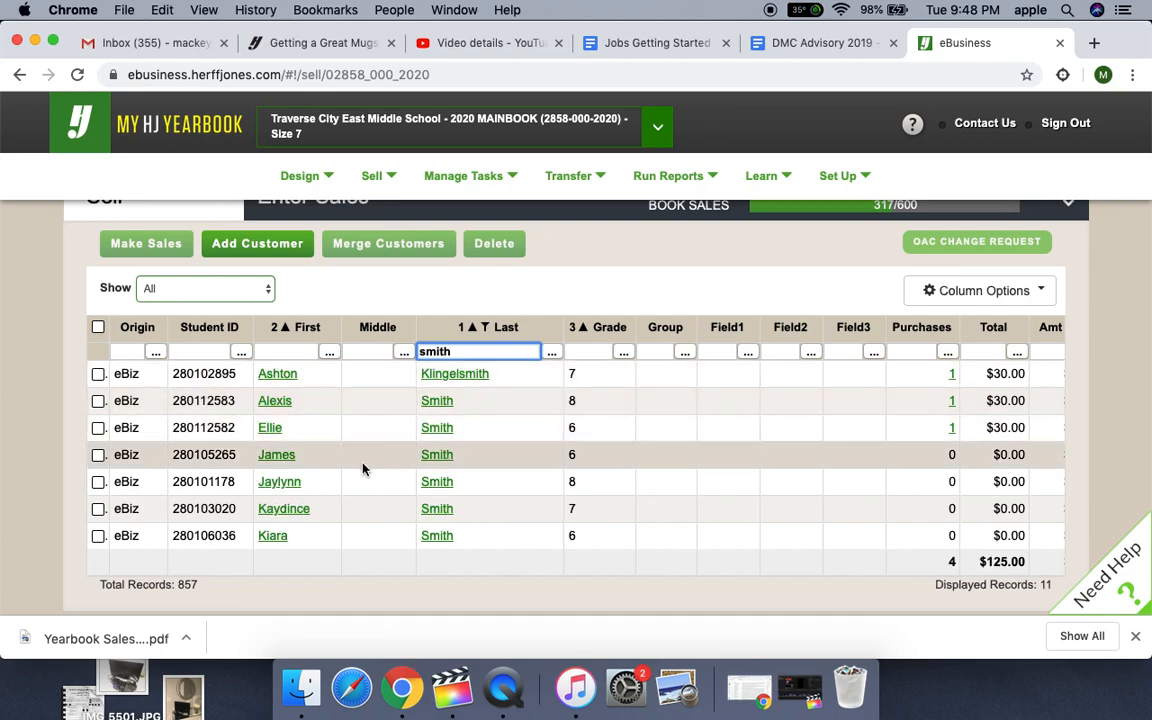
{"action": "left_click", "coordinate": [437, 457]}
- Make a new sale of the $35 Gold Package with payment as cash and no printed receipt, and bring up the order review
{"action": "left_click", "coordinate": [1010, 334]}
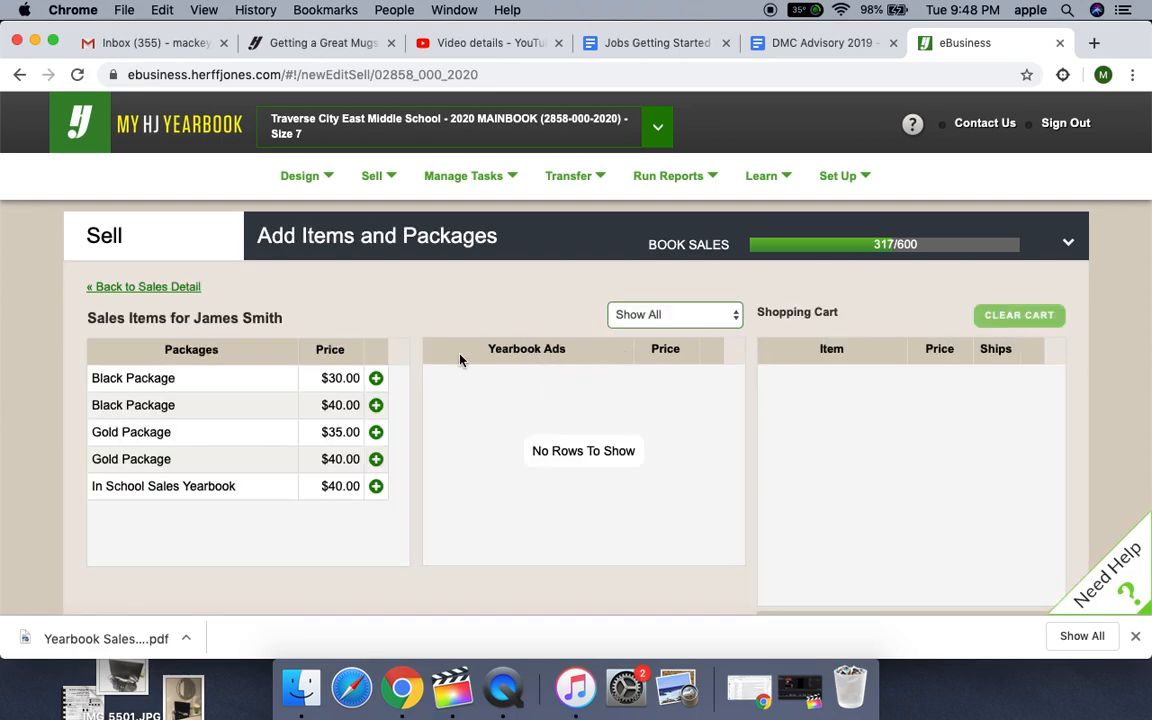
{"action": "left_click", "coordinate": [376, 432]}
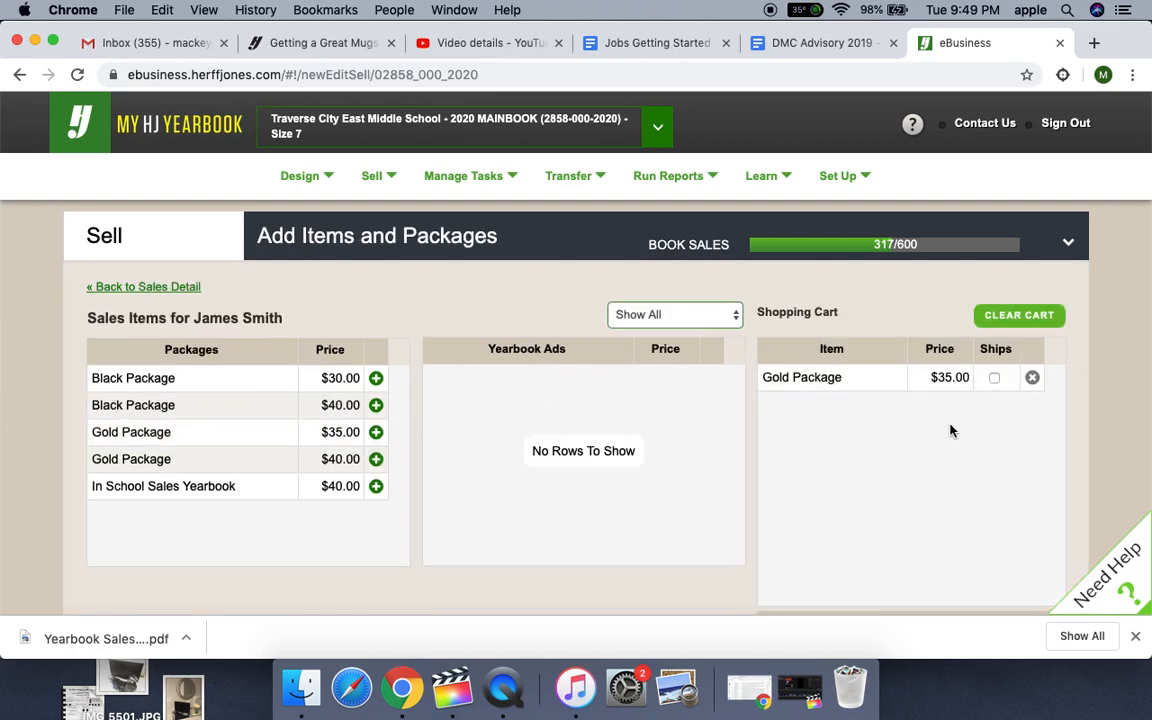
{"action": "scroll", "coordinate": [951, 430], "scroll_direction": "down", "scroll_amount": 4}
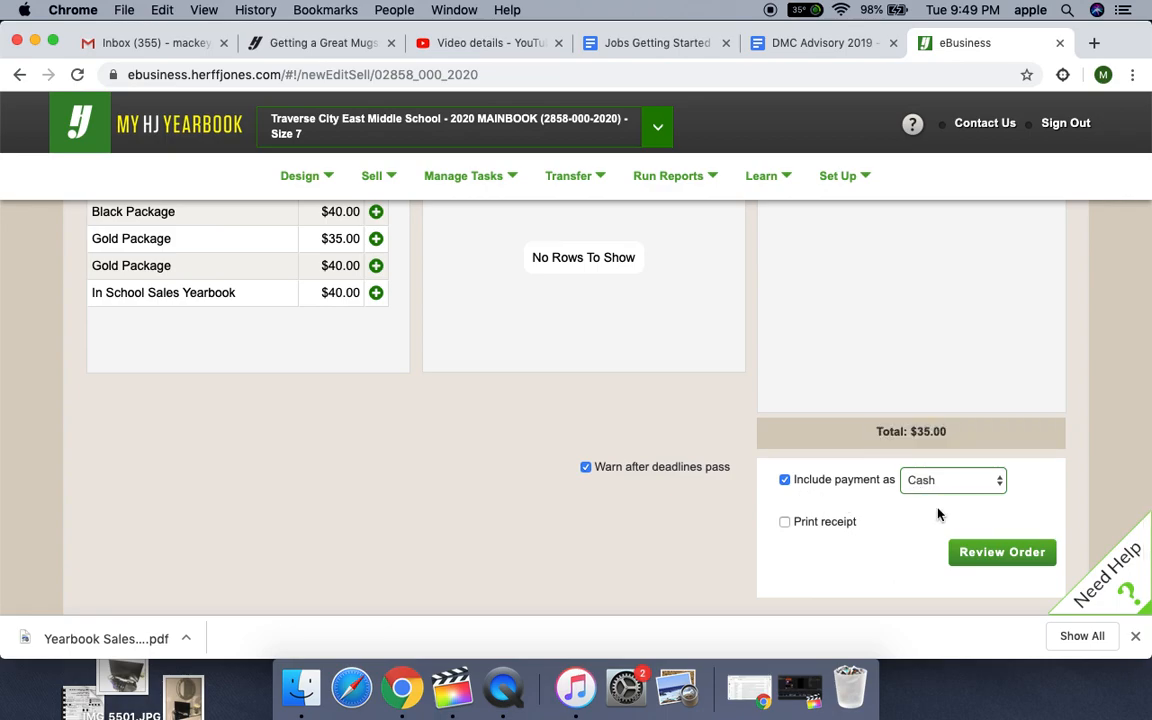
{"action": "left_click", "coordinate": [991, 566]}
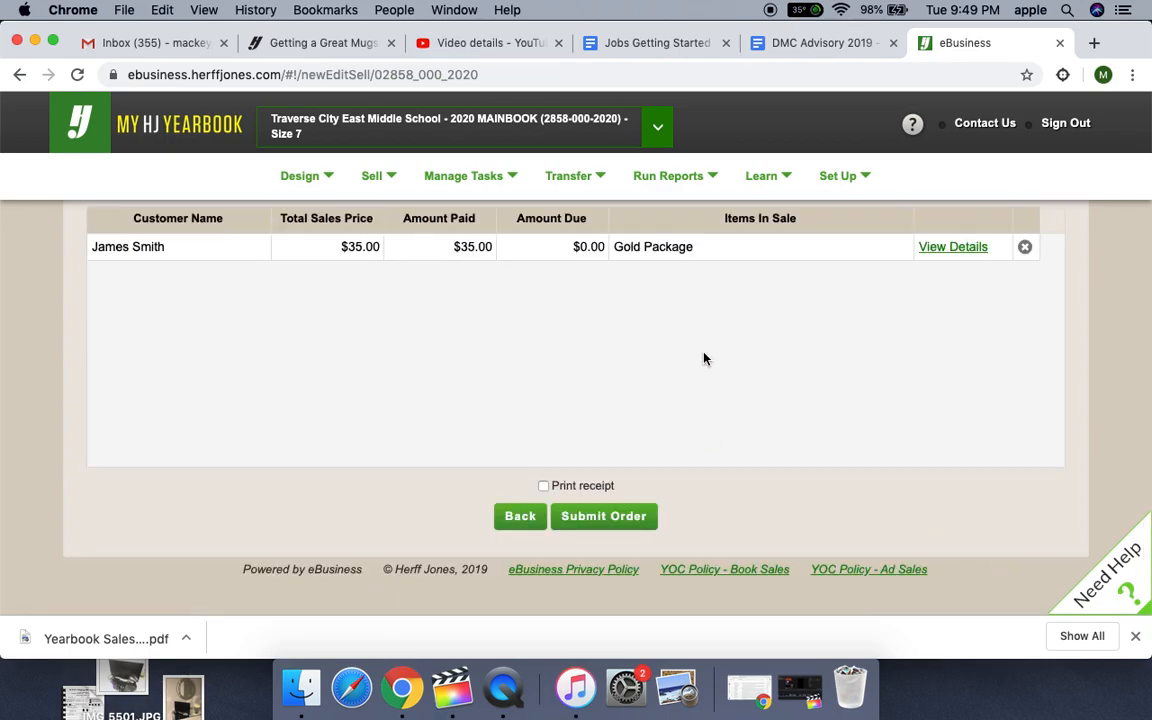
- Open the order's details, change the first name on the one-line name plate to the student's nickname, and apply the change
{"action": "left_click", "coordinate": [965, 250]}
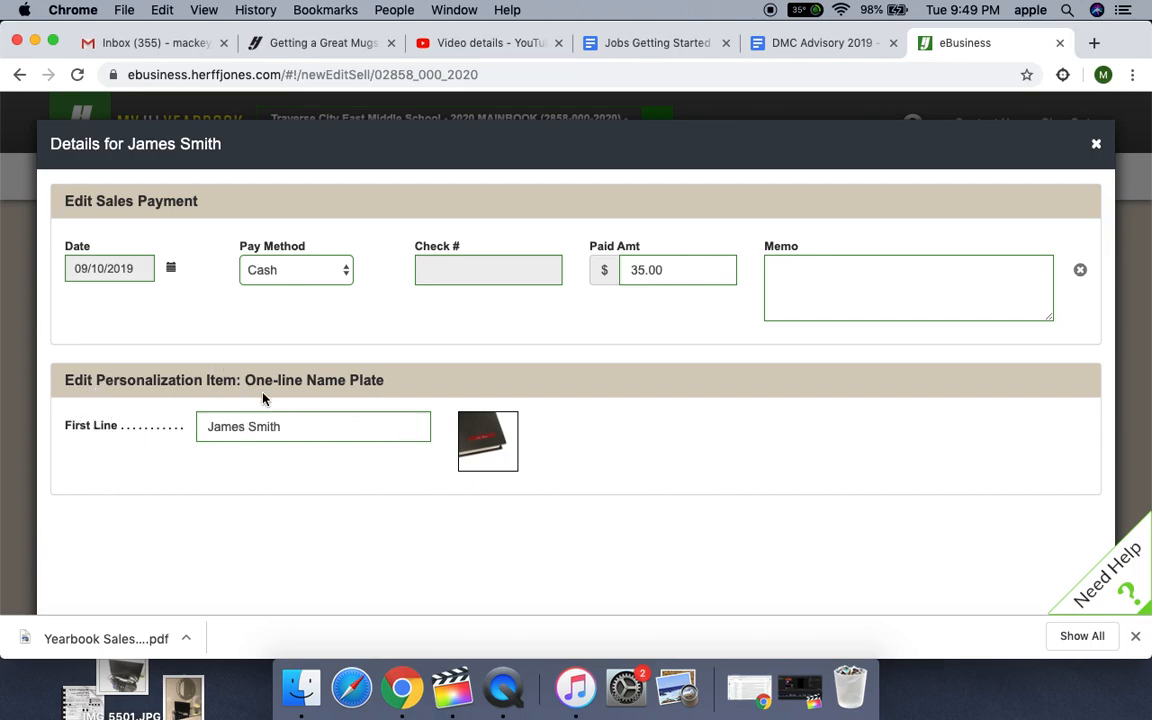
{"action": "left_click", "coordinate": [299, 430]}
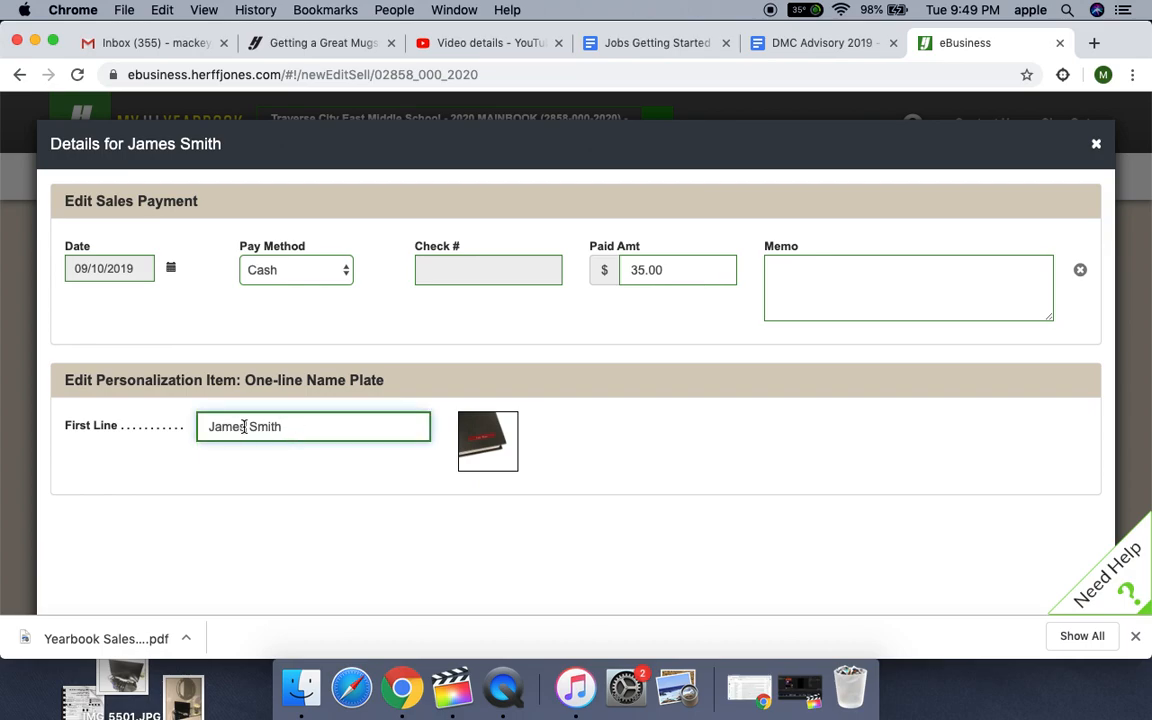
{"action": "key", "text": "BackSpace"}
{"action": "key", "text": "BackSpace"}
{"action": "type", "text": "ie"}
{"action": "scroll", "coordinate": [398, 404], "scroll_direction": "down", "scroll_amount": 3}
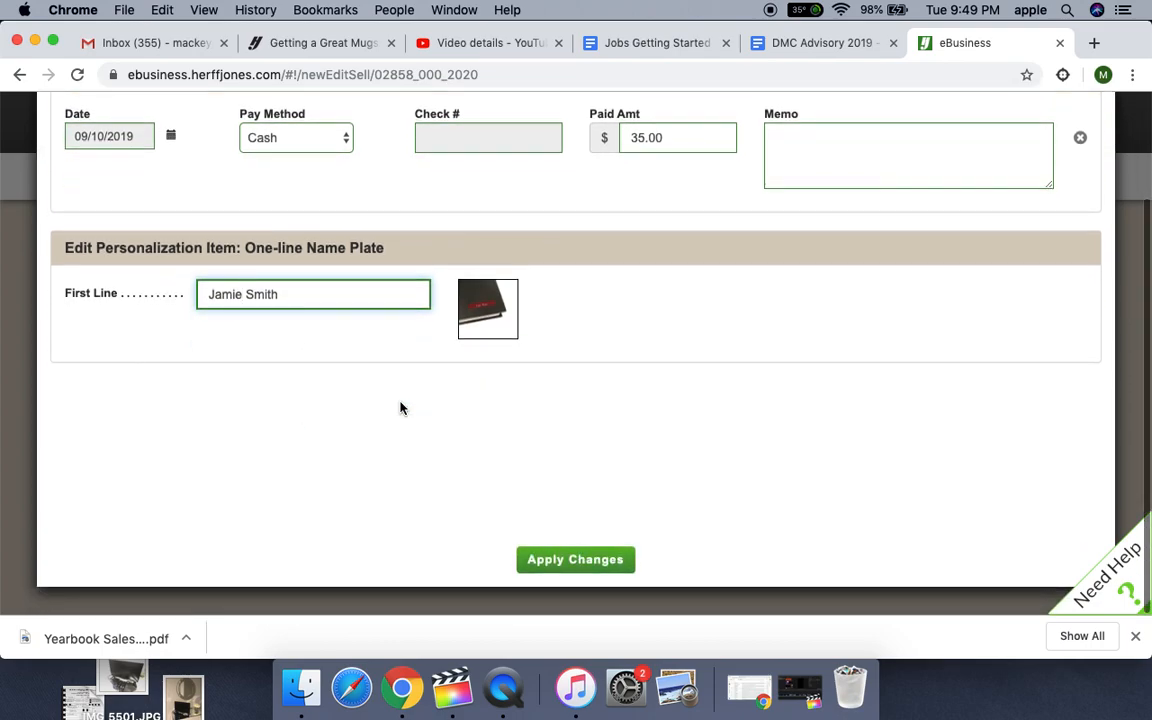
{"action": "scroll", "coordinate": [398, 406], "scroll_direction": "up", "scroll_amount": 2}
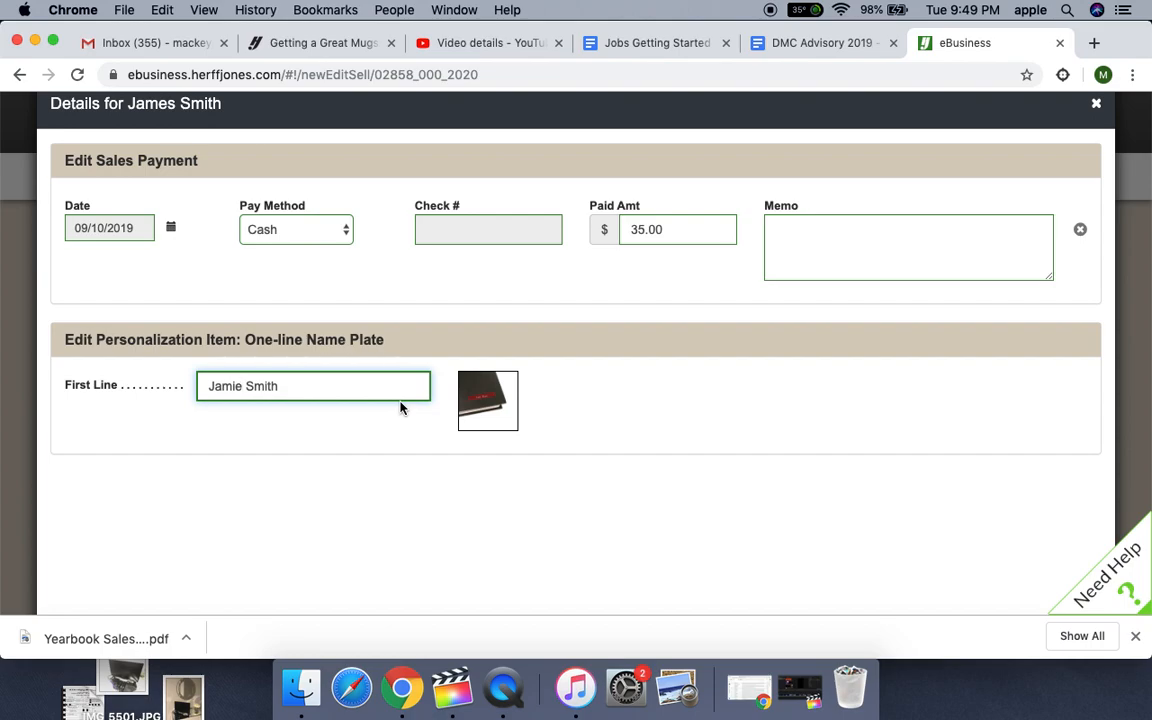
{"action": "scroll", "coordinate": [400, 408], "scroll_direction": "down", "scroll_amount": 3}
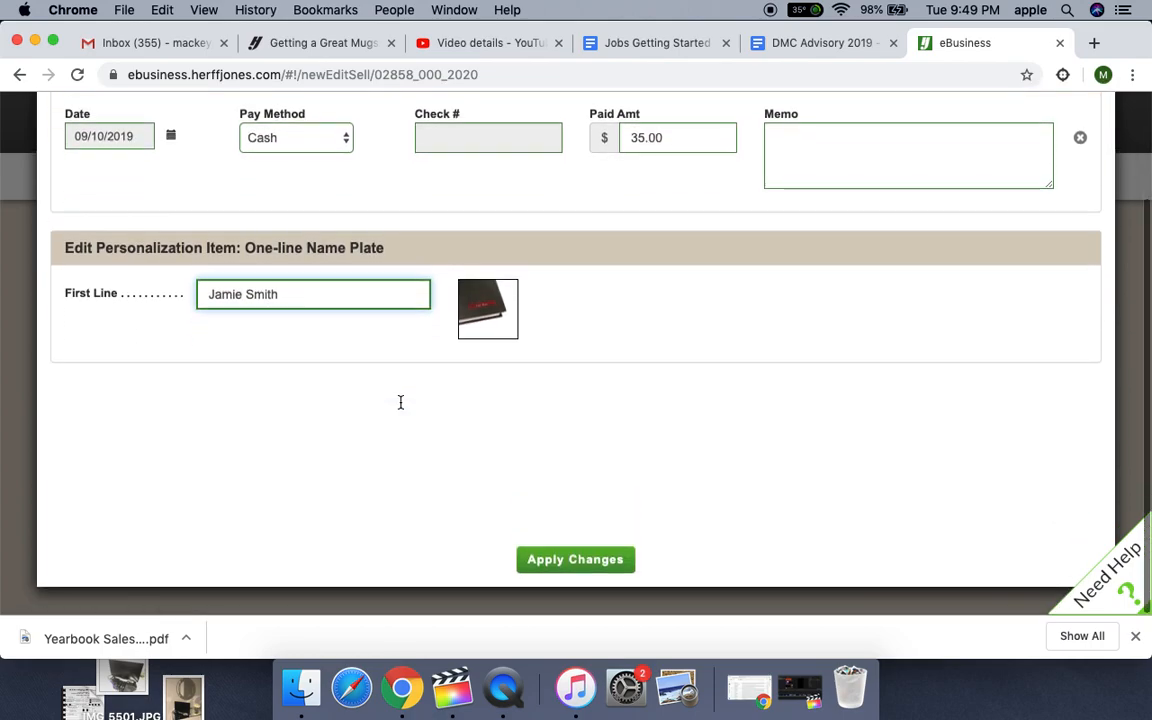
{"action": "scroll", "coordinate": [401, 406], "scroll_direction": "up", "scroll_amount": 3}
{"action": "scroll", "coordinate": [401, 406], "scroll_direction": "down", "scroll_amount": 3}
{"action": "left_click", "coordinate": [575, 560]}
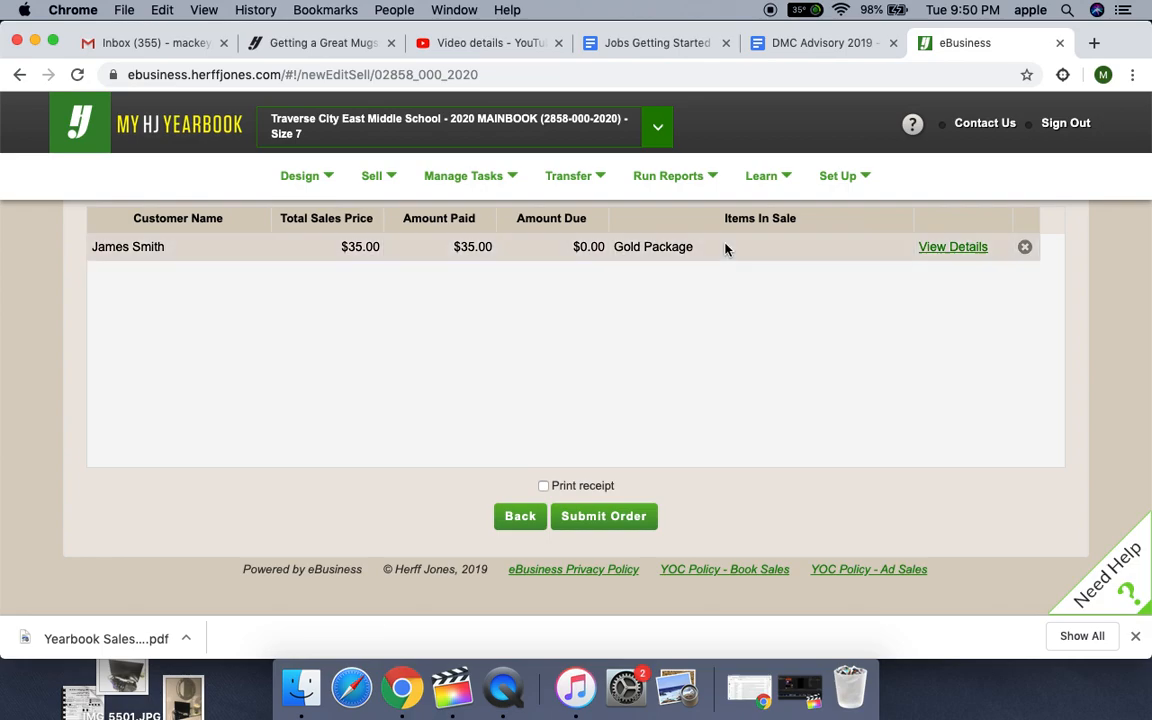
- Submit the order and review its package, payment history and name plate in the student's sales detail
{"action": "left_click", "coordinate": [588, 522]}
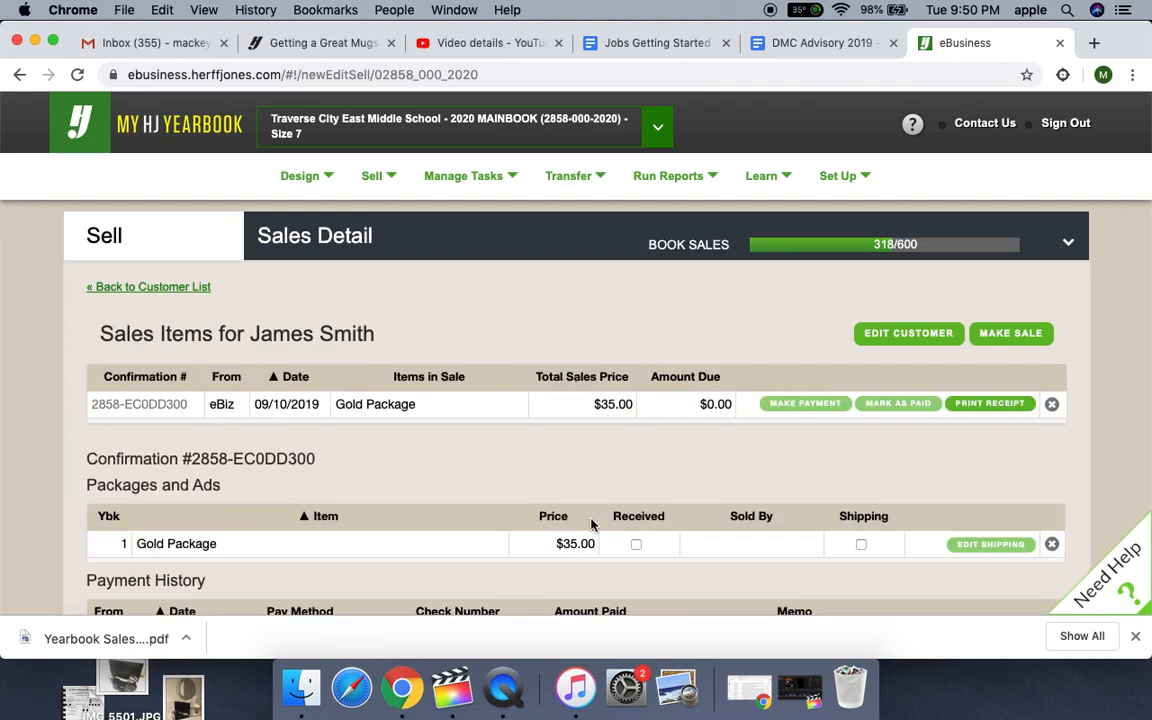
{"action": "scroll", "coordinate": [591, 523], "scroll_direction": "down", "scroll_amount": 3}
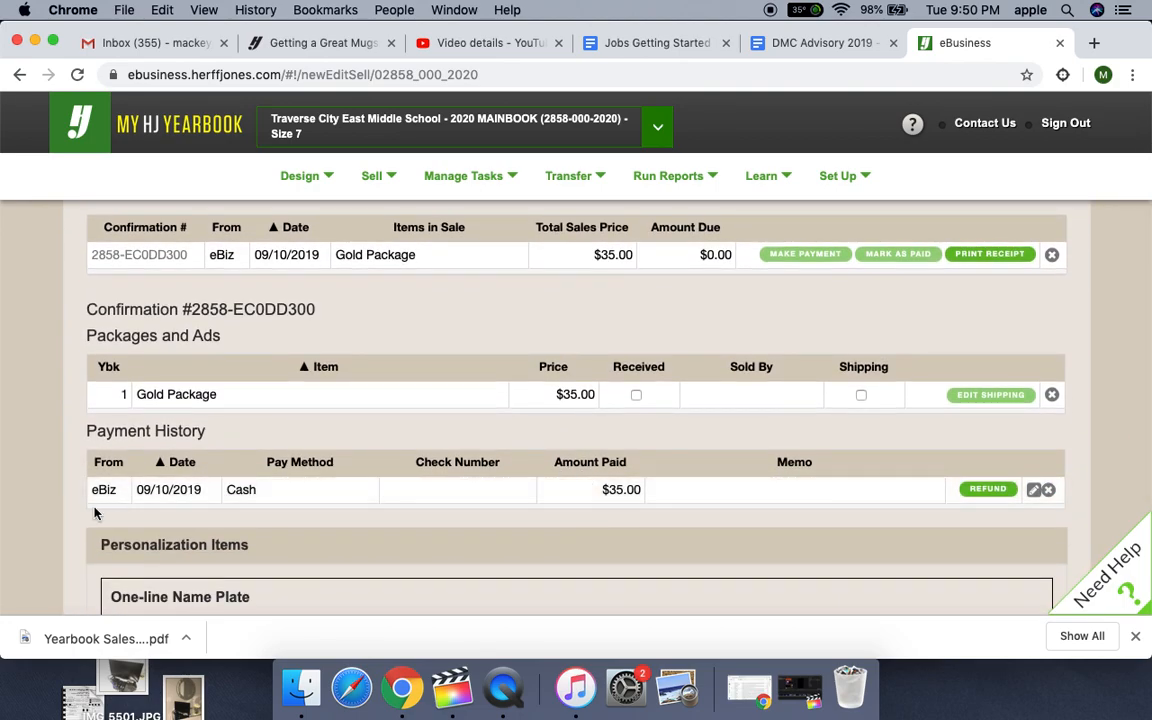
{"action": "scroll", "coordinate": [320, 470], "scroll_direction": "down", "scroll_amount": 2}
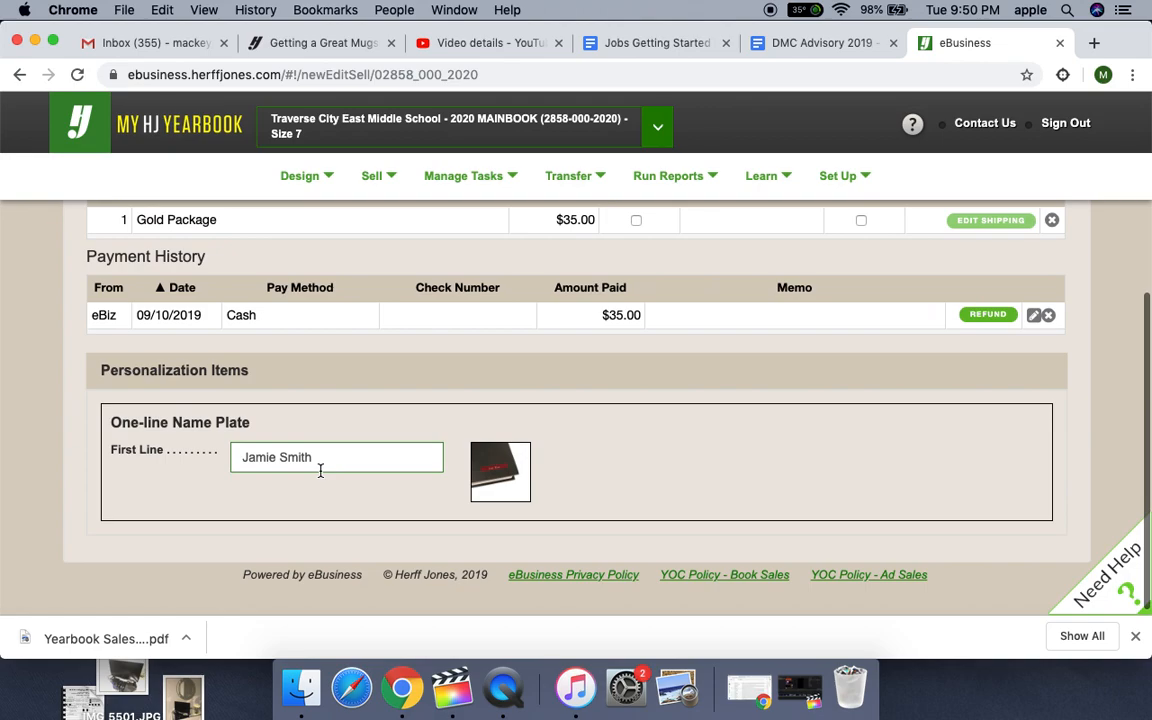
{"action": "scroll", "coordinate": [320, 470], "scroll_direction": "up", "scroll_amount": 3}
{"action": "scroll", "coordinate": [320, 477], "scroll_direction": "up", "scroll_amount": 3}
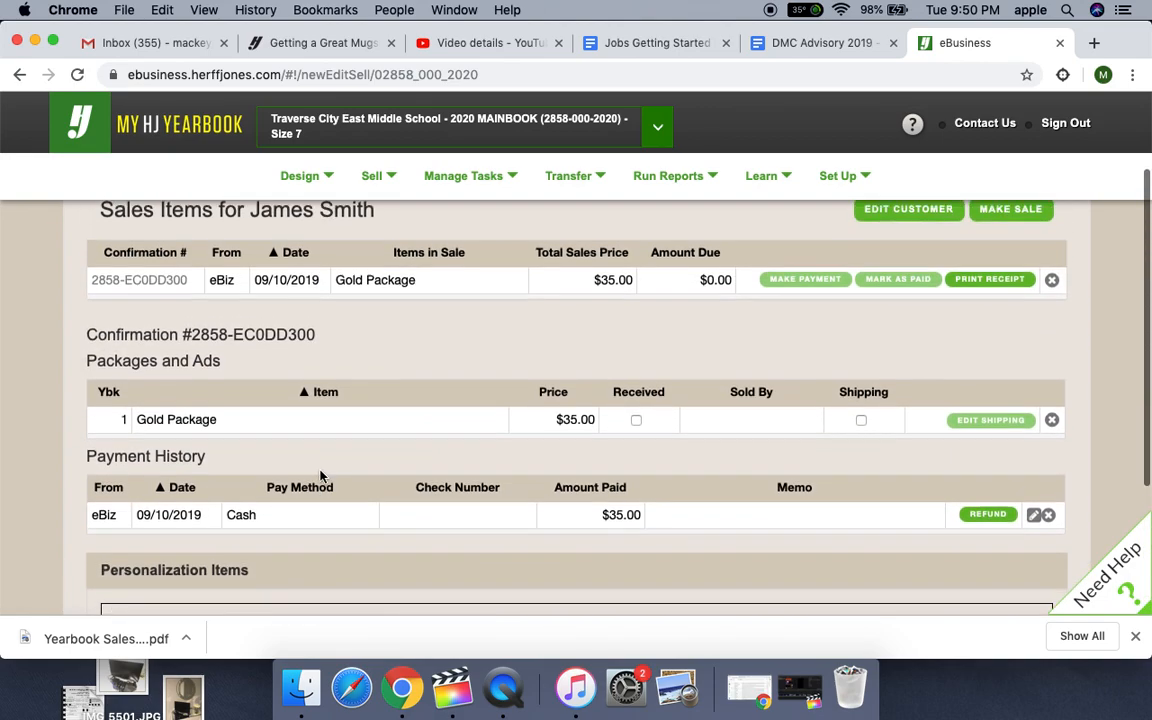
{"action": "scroll", "coordinate": [300, 421], "scroll_direction": "down", "scroll_amount": 1}
{"action": "scroll", "coordinate": [300, 421], "scroll_direction": "down", "scroll_amount": 2}
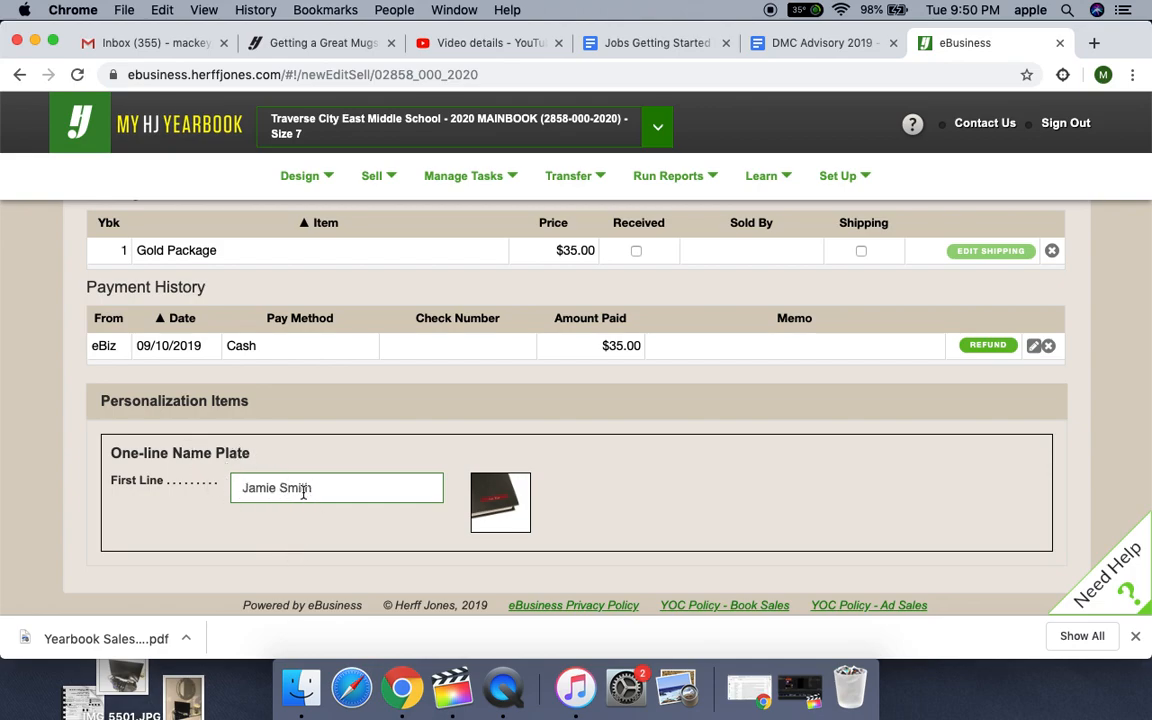
{"action": "scroll", "coordinate": [303, 492], "scroll_direction": "up", "scroll_amount": 2}
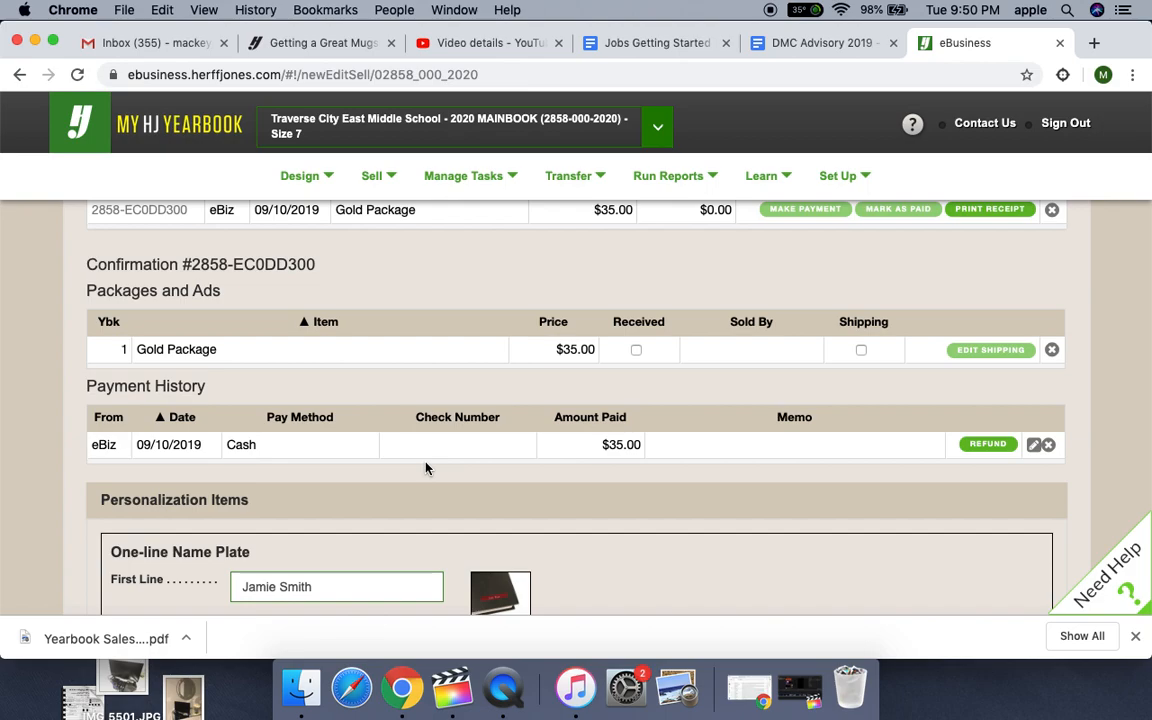
{"action": "scroll", "coordinate": [425, 468], "scroll_direction": "up", "scroll_amount": 2}
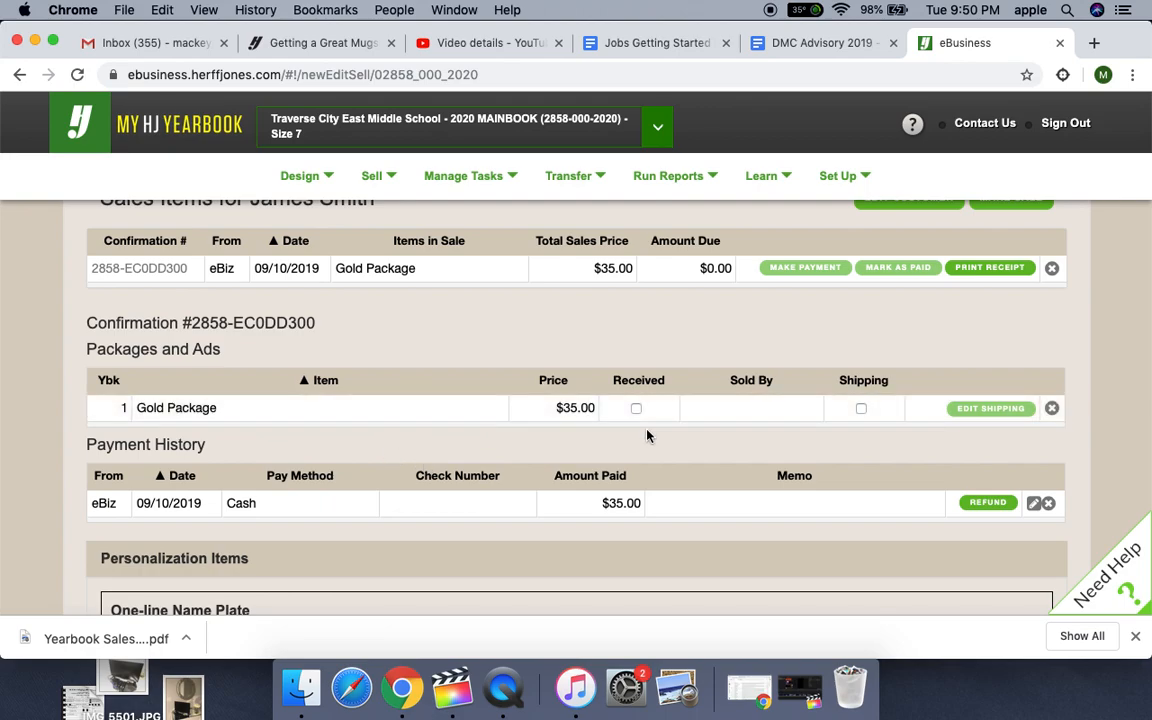
- Permanently delete the Gold Package from the student's sale and return to the customer list
{"action": "left_click", "coordinate": [1052, 410]}
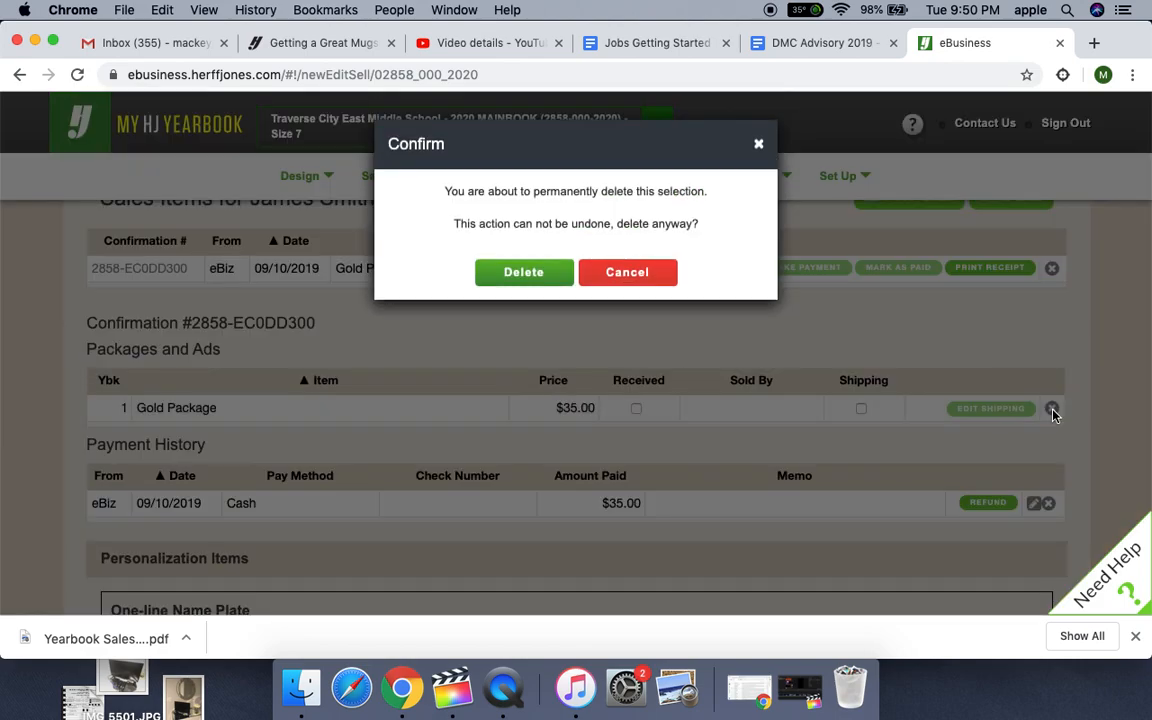
{"action": "left_click", "coordinate": [538, 274]}
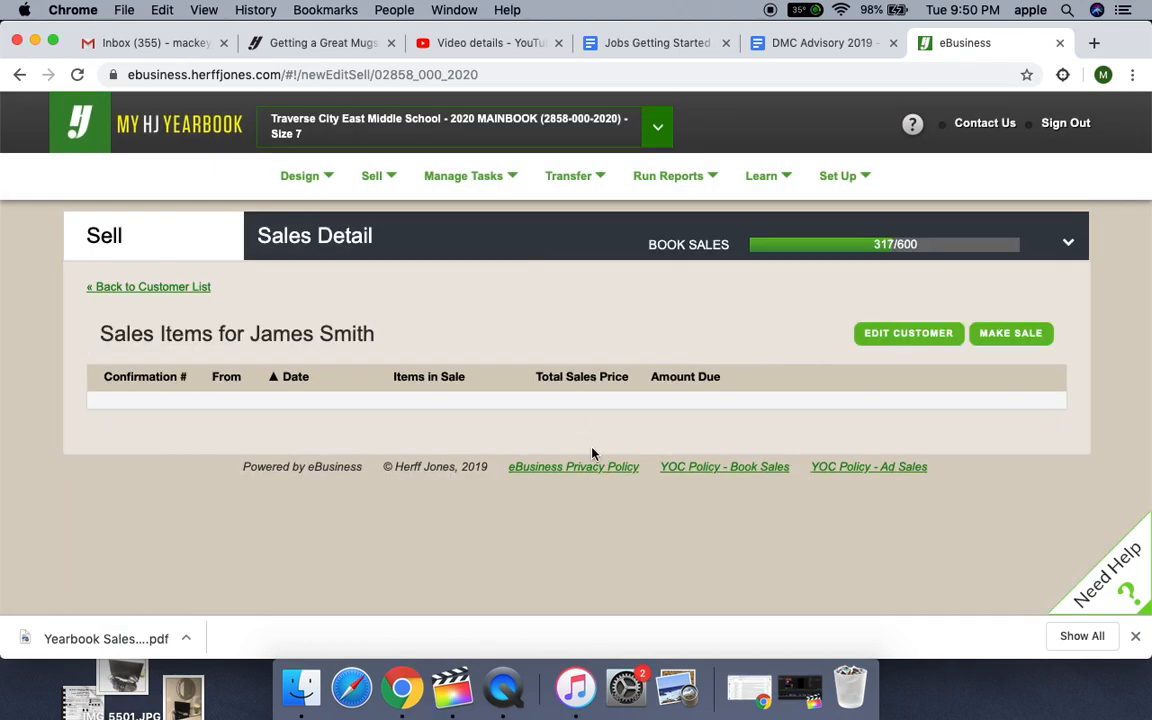
{"action": "left_click", "coordinate": [185, 288]}
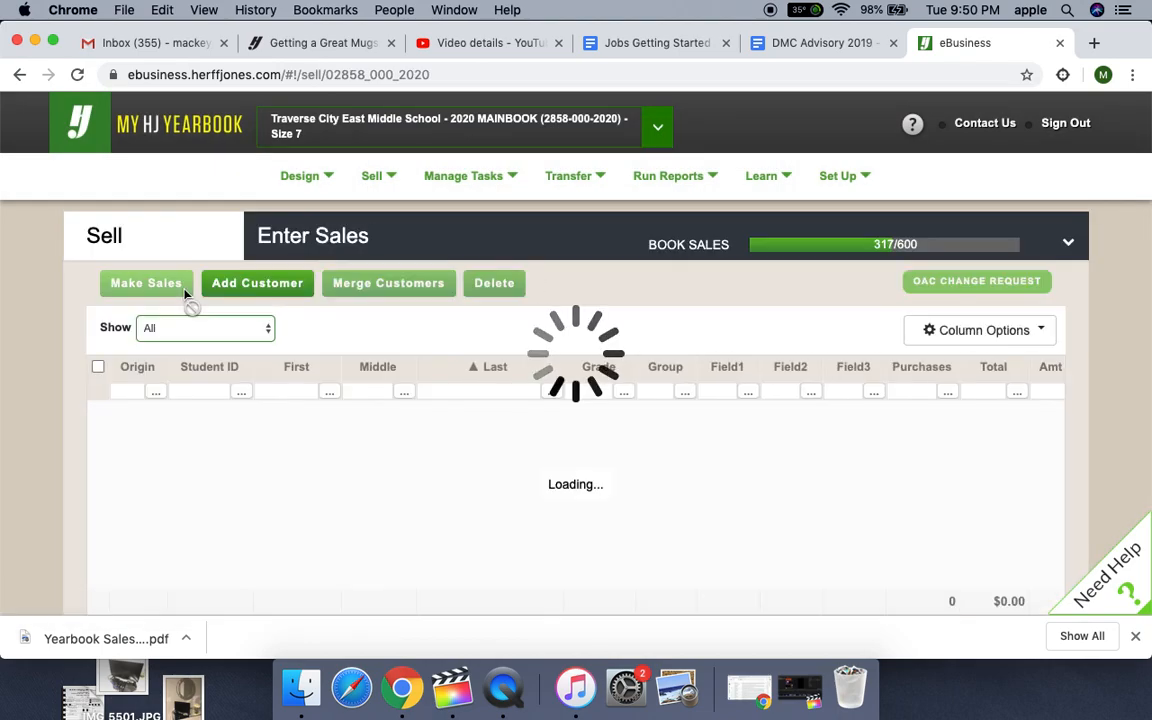
- Check the package and payment in the sales detail of the eighth-grade student in the fourth row, and return to the customer list
{"action": "scroll", "coordinate": [499, 463], "scroll_direction": "down", "scroll_amount": 5}
{"action": "scroll", "coordinate": [499, 463], "scroll_direction": "up", "scroll_amount": 5}
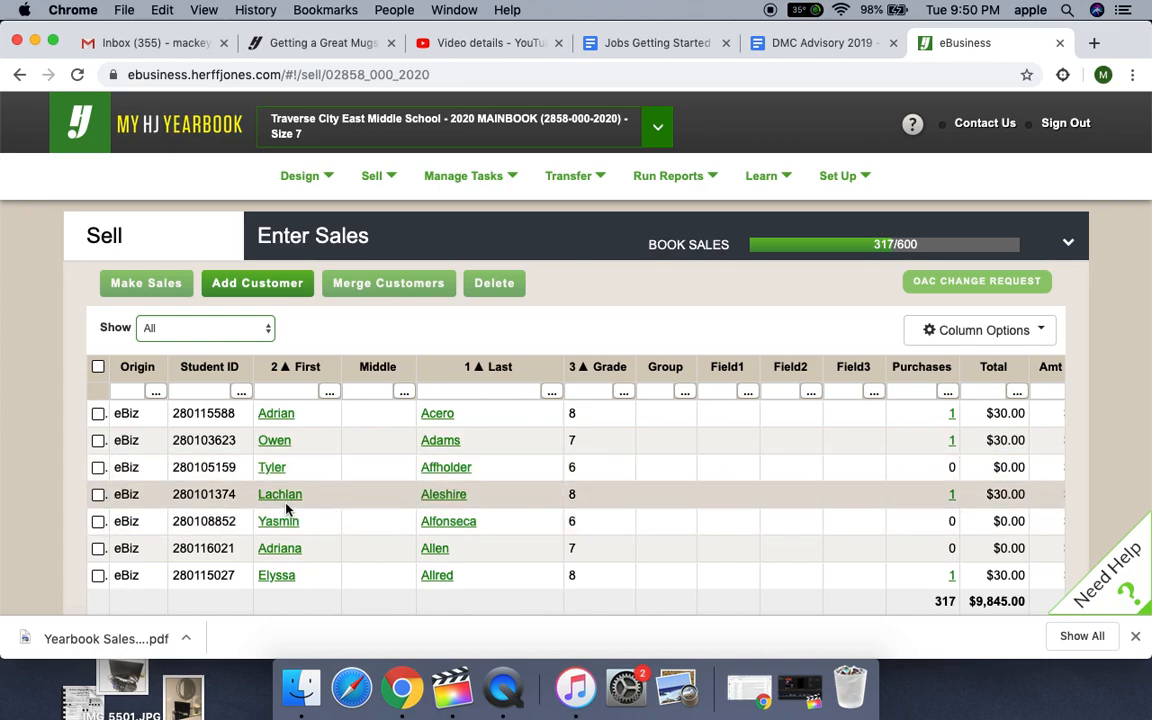
{"action": "left_click", "coordinate": [455, 498]}
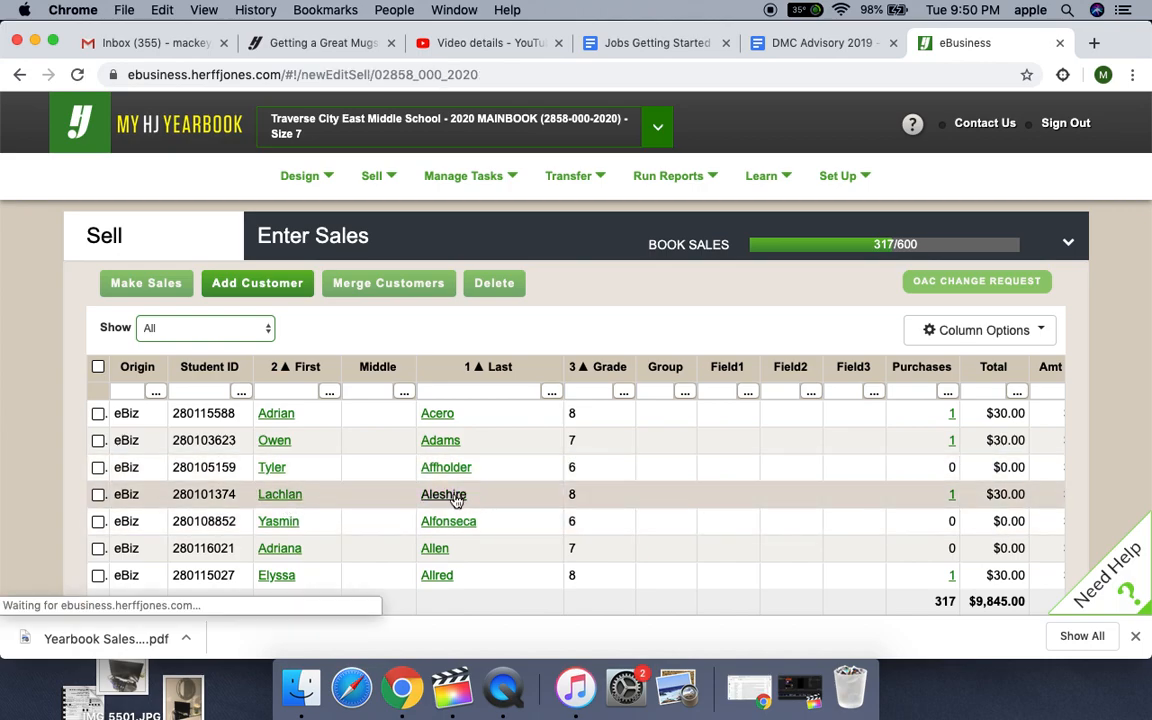
{"action": "scroll", "coordinate": [455, 496], "scroll_direction": "down", "scroll_amount": 3}
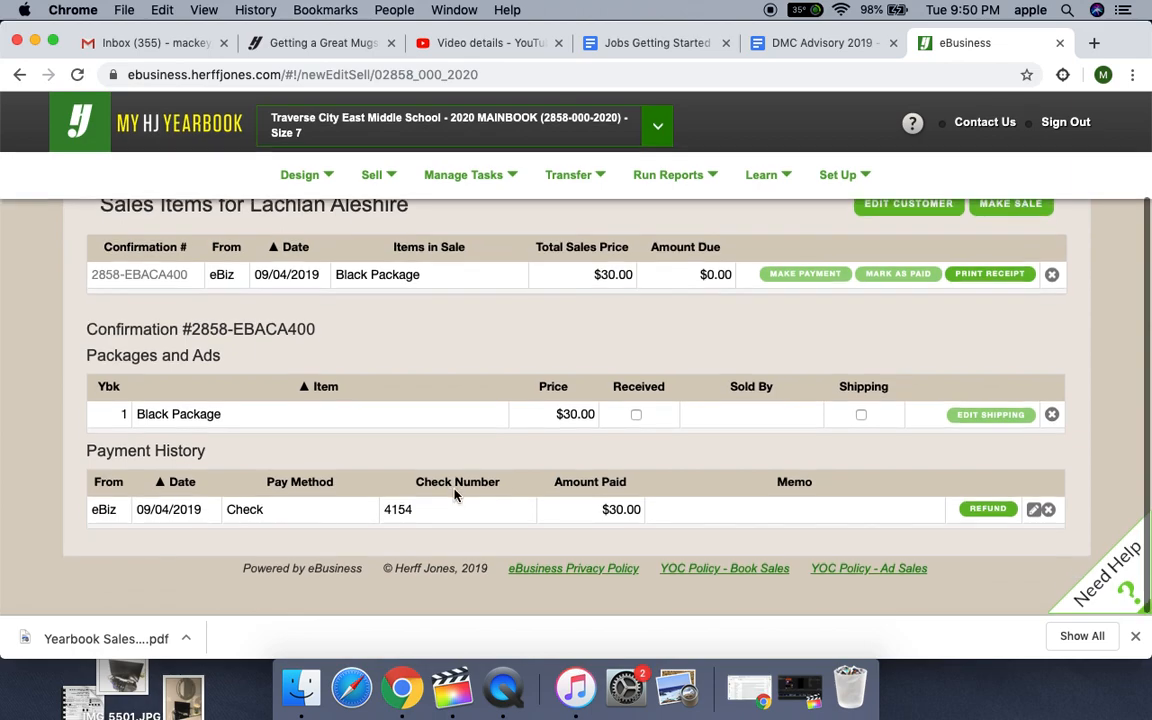
{"action": "scroll", "coordinate": [455, 496], "scroll_direction": "up", "scroll_amount": 3}
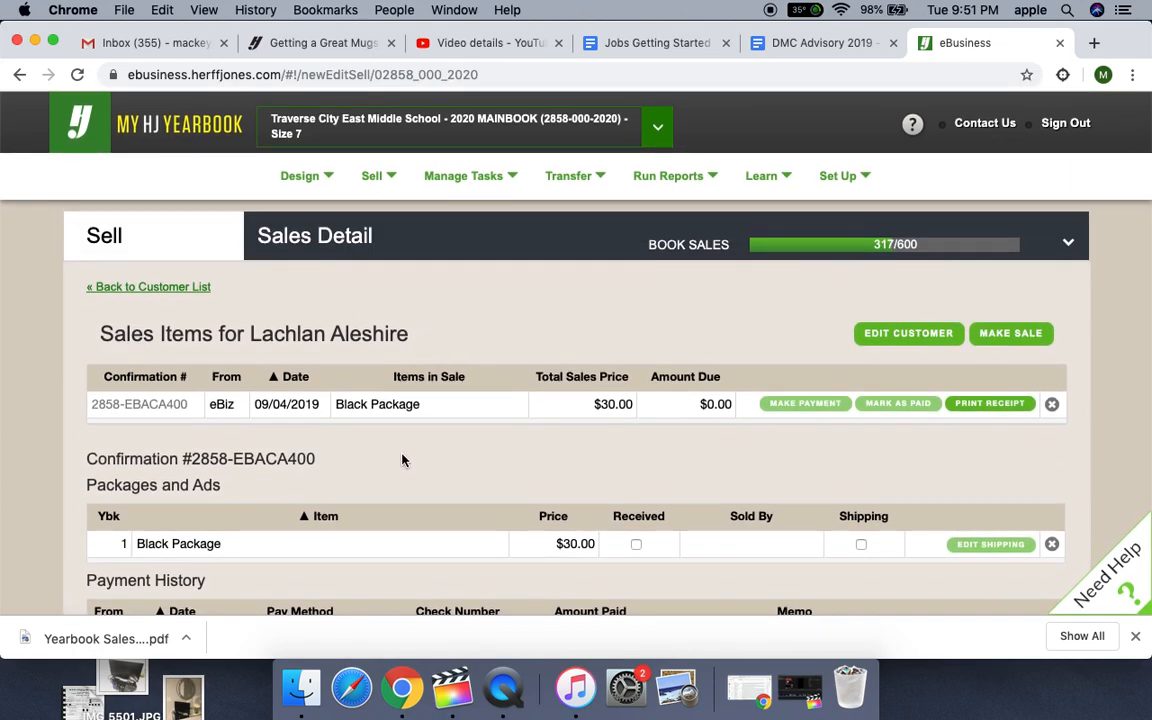
{"action": "left_click", "coordinate": [125, 288]}
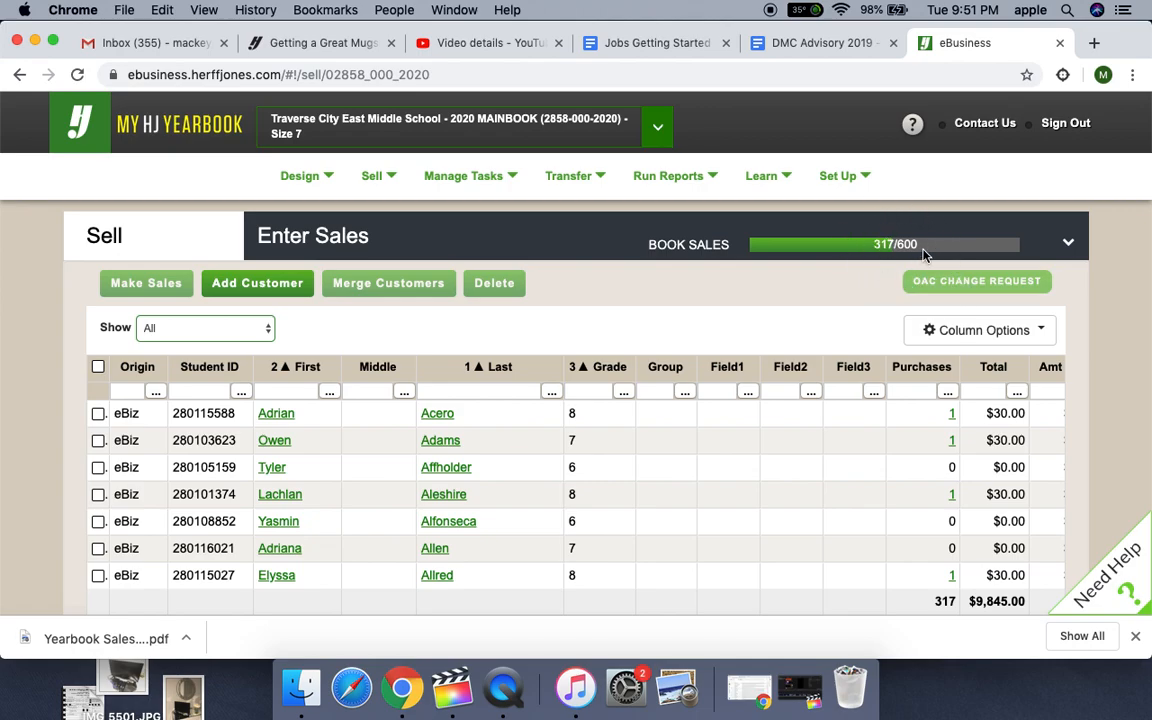
- Examine the book sales progress and look through the full customer list for each student's grade and purchases
{"action": "mouse_move", "coordinate": [924, 254]}
{"action": "mouse_move", "coordinate": [790, 240]}
{"action": "scroll", "coordinate": [141, 492], "scroll_direction": "down", "scroll_amount": 1}
{"action": "scroll", "coordinate": [141, 492], "scroll_direction": "down", "scroll_amount": 15}
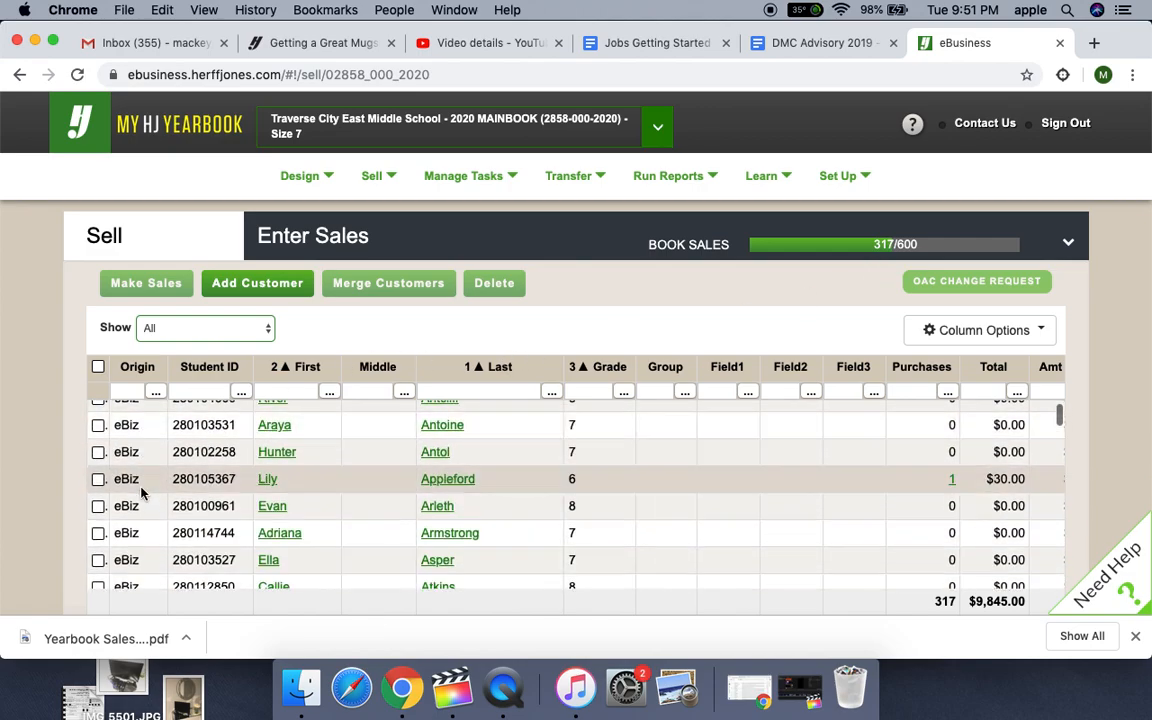
{"action": "scroll", "coordinate": [141, 492], "scroll_direction": "down", "scroll_amount": 15}
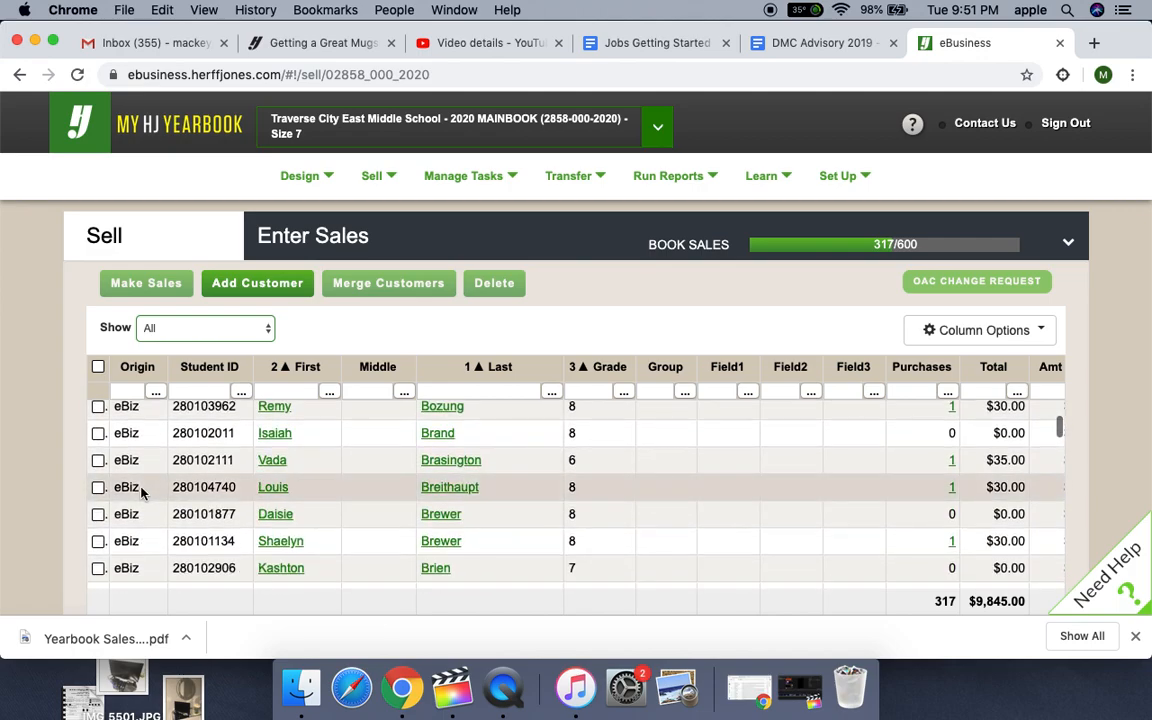
{"action": "scroll", "coordinate": [141, 492], "scroll_direction": "down", "scroll_amount": 15}
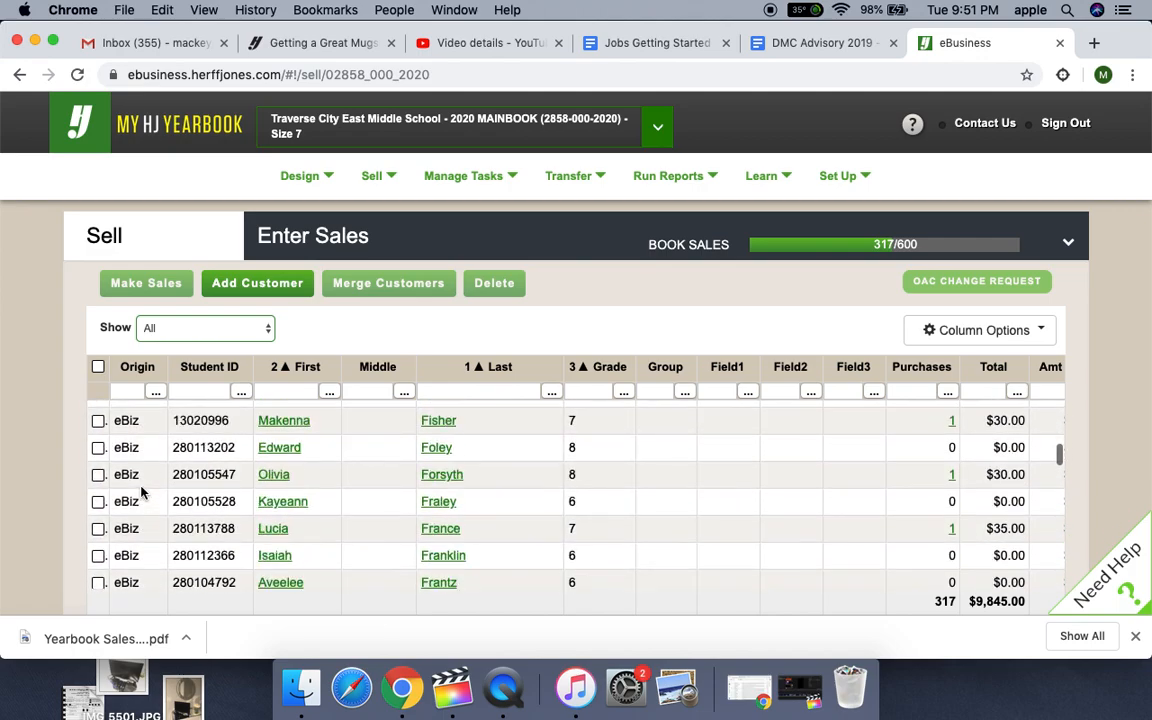
{"action": "scroll", "coordinate": [141, 492], "scroll_direction": "down", "scroll_amount": 15}
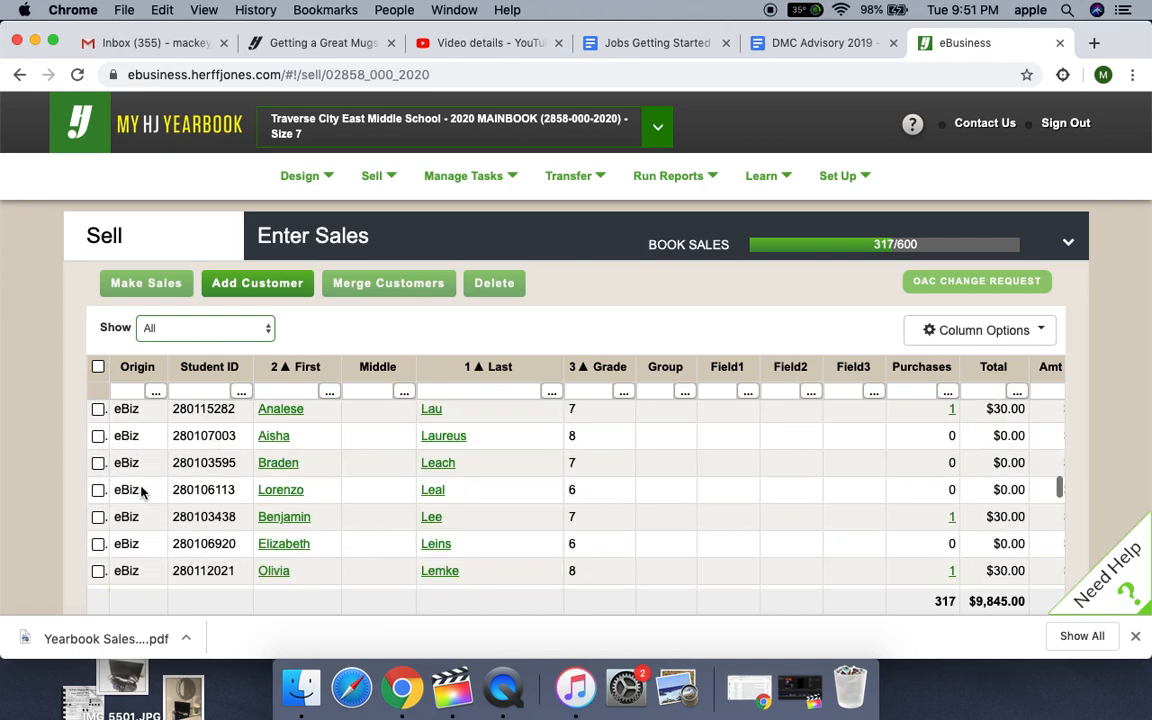
{"action": "scroll", "coordinate": [141, 492], "scroll_direction": "down", "scroll_amount": 15}
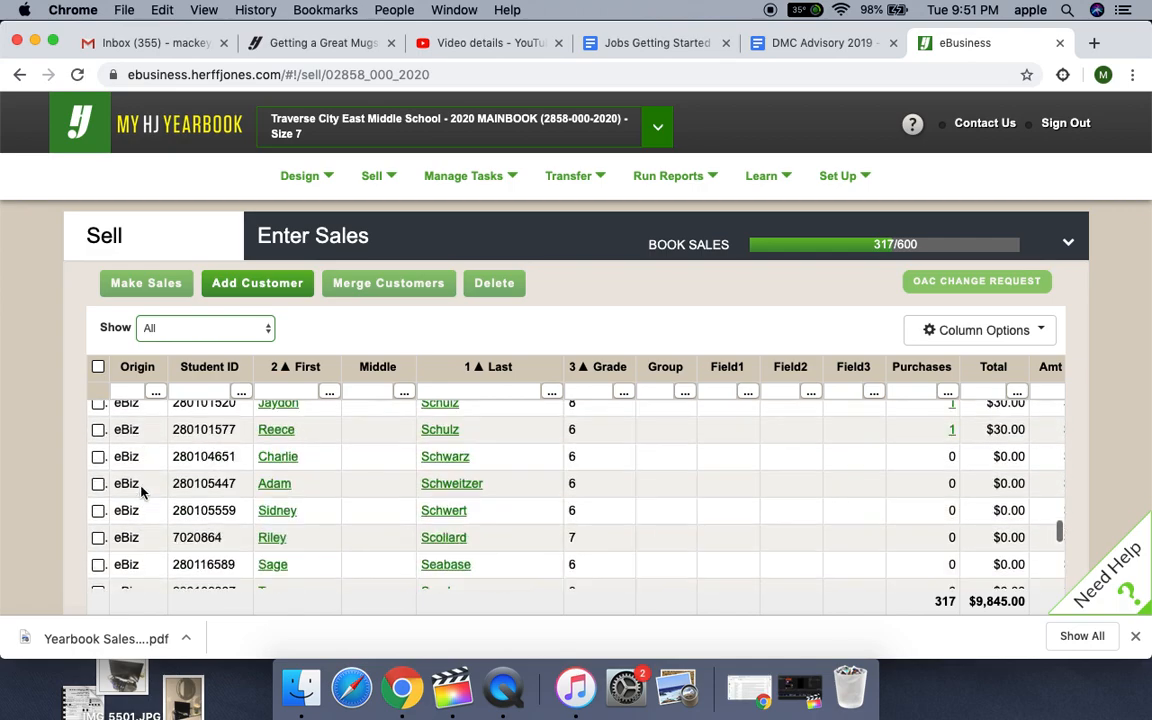
{"action": "scroll", "coordinate": [141, 489], "scroll_direction": "down", "scroll_amount": 5}
{"action": "scroll", "coordinate": [141, 489], "scroll_direction": "up", "scroll_amount": 10}
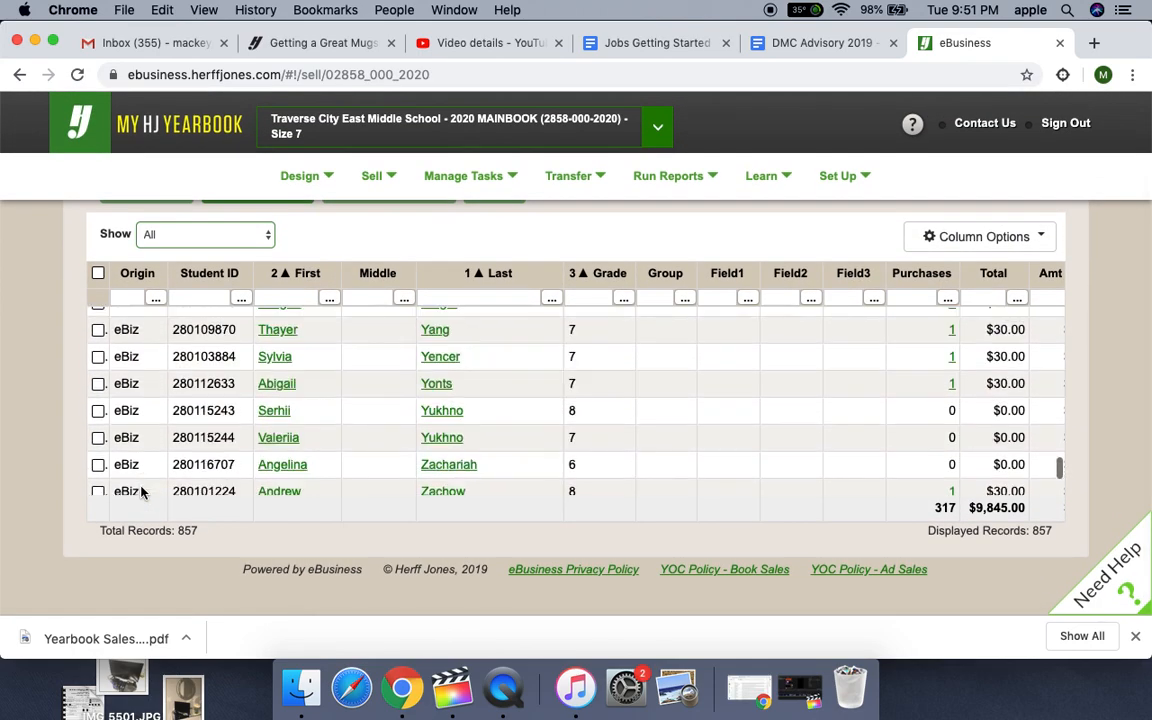
{"action": "scroll", "coordinate": [123, 300], "scroll_direction": "down", "scroll_amount": 1}
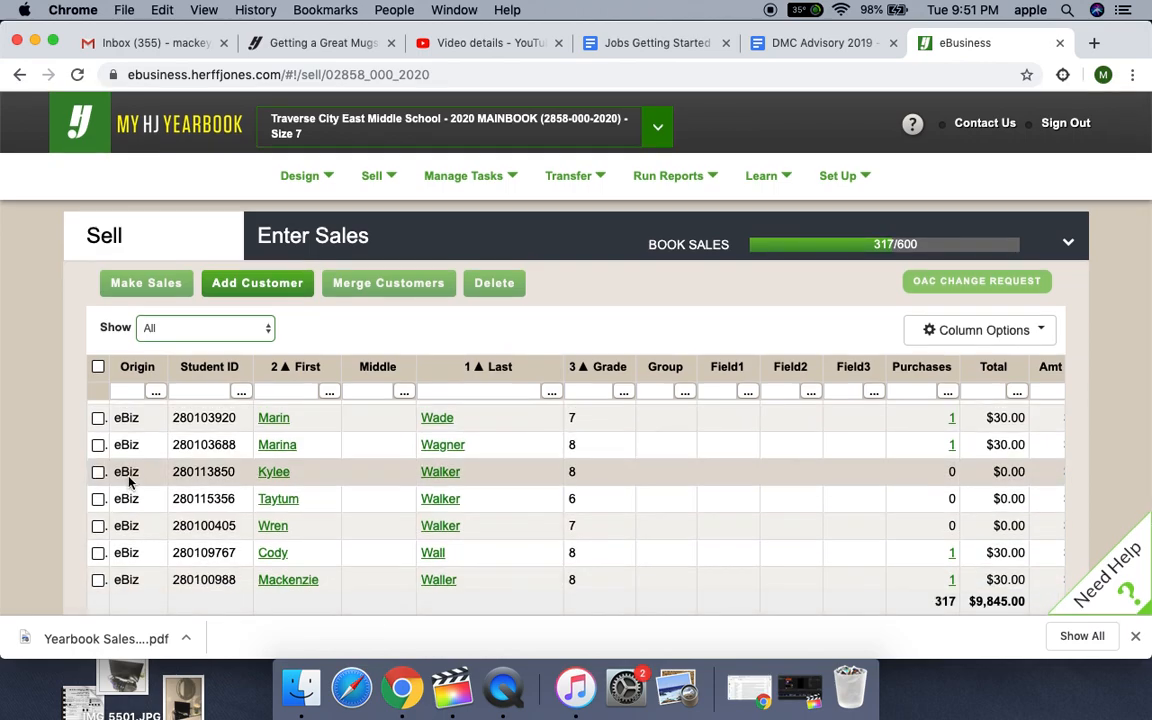
{"action": "scroll", "coordinate": [129, 478], "scroll_direction": "up", "scroll_amount": 10}
{"action": "scroll", "coordinate": [129, 481], "scroll_direction": "up", "scroll_amount": 15}
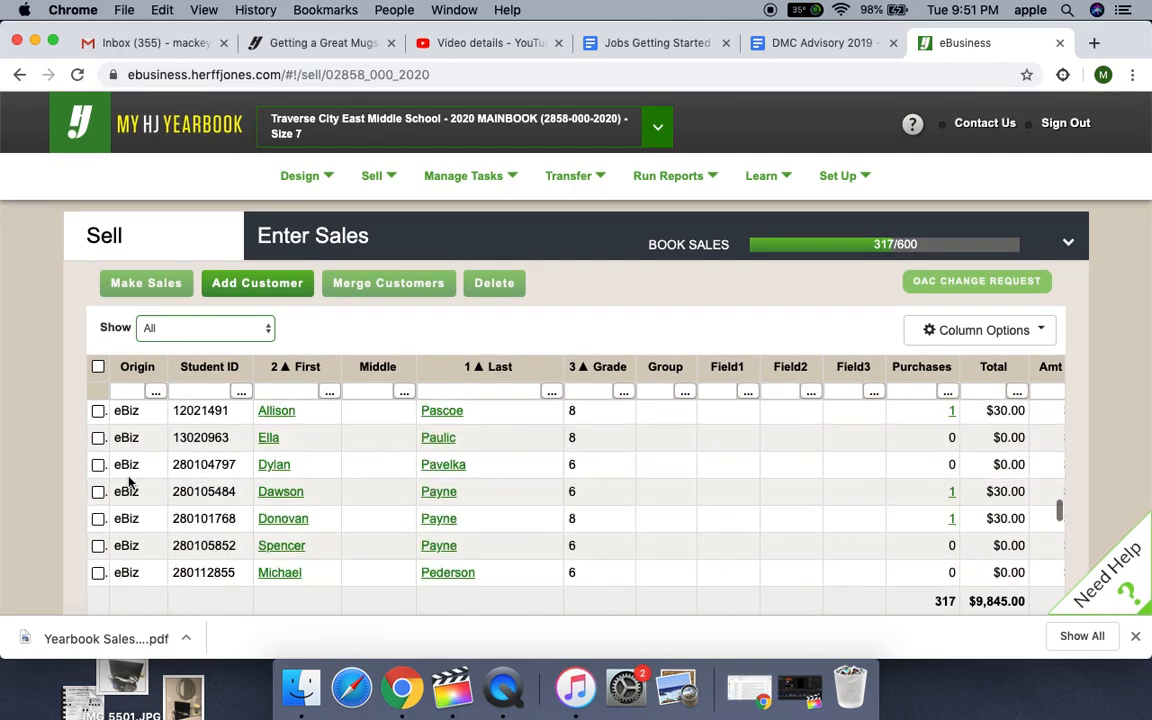
{"action": "scroll", "coordinate": [129, 481], "scroll_direction": "up", "scroll_amount": 15}
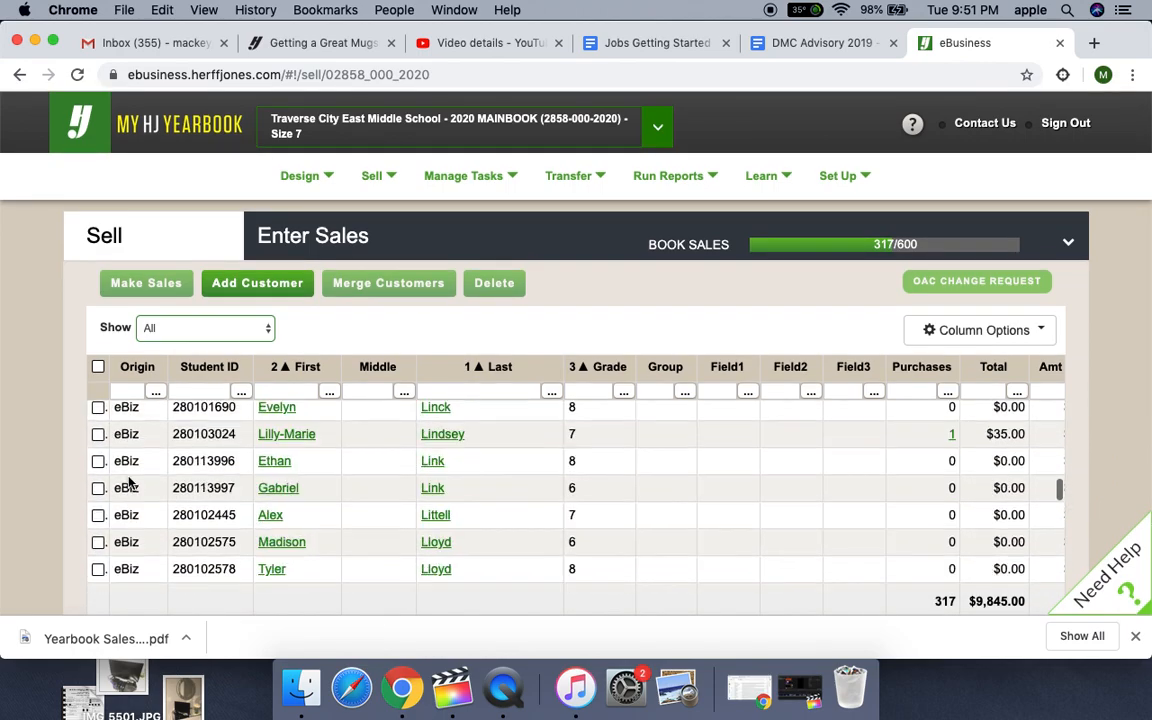
{"action": "scroll", "coordinate": [129, 481], "scroll_direction": "up", "scroll_amount": 15}
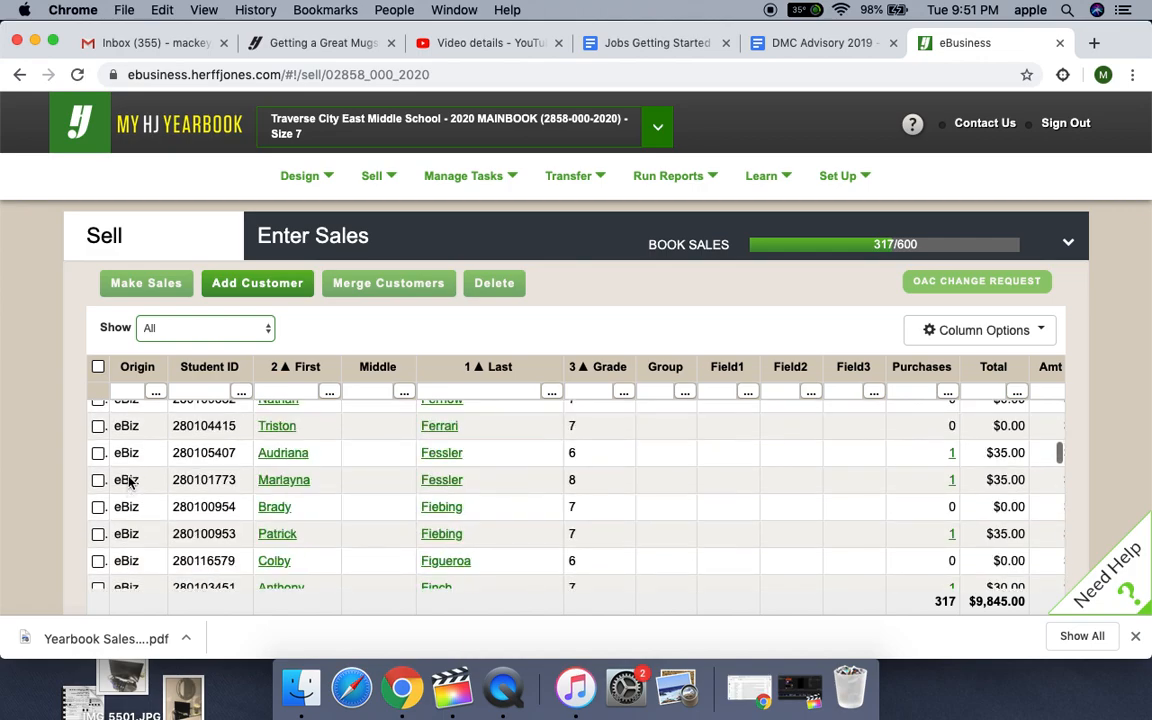
{"action": "scroll", "coordinate": [129, 481], "scroll_direction": "up", "scroll_amount": 5}
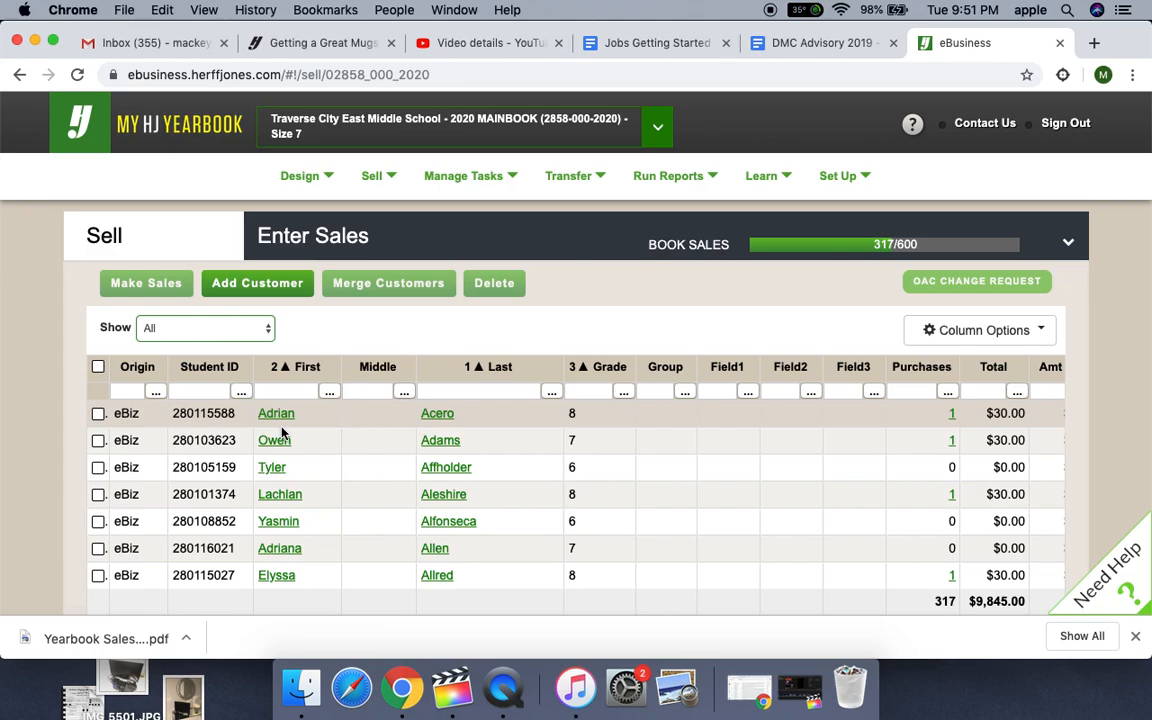
- Filter the customer list to show All Possible Duplicates
{"action": "left_click", "coordinate": [267, 329]}
{"action": "left_click", "coordinate": [268, 338]}
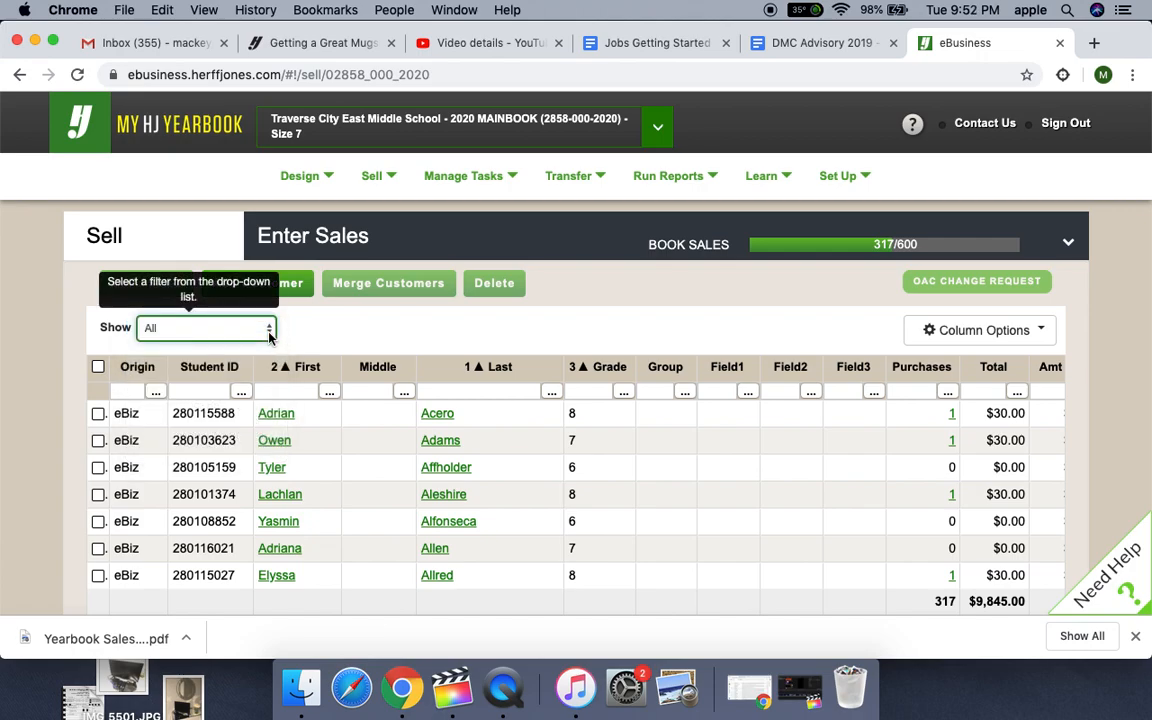
{"action": "left_click", "coordinate": [268, 331]}
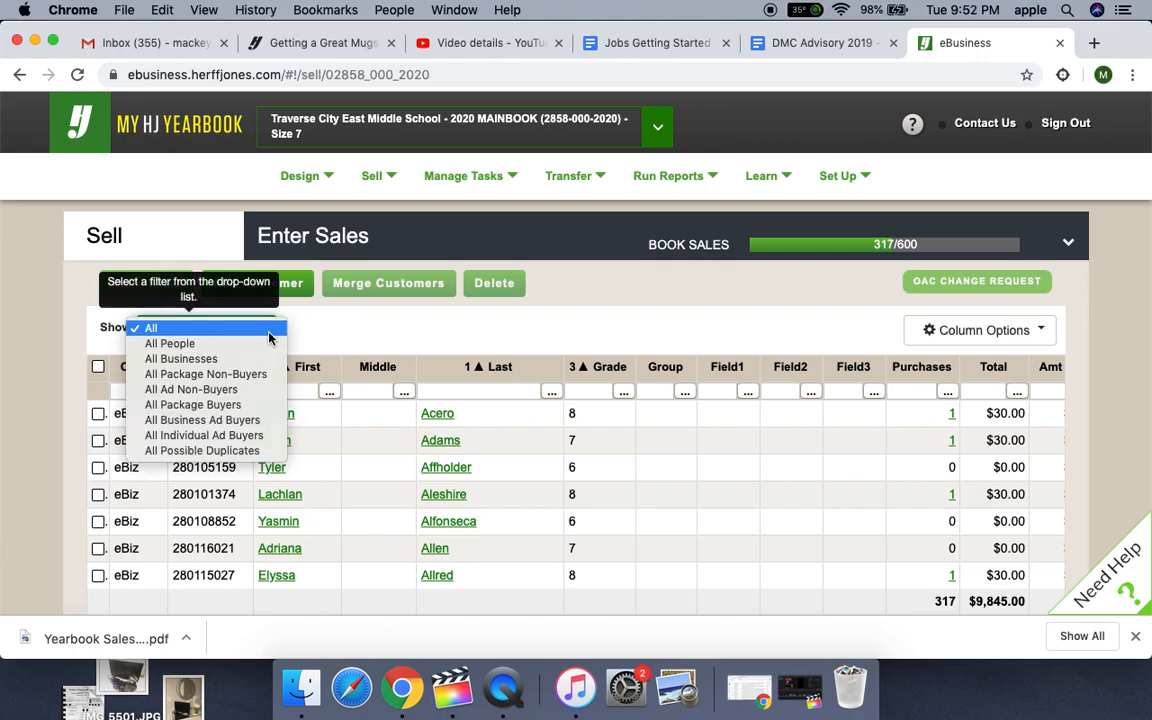
{"action": "left_click", "coordinate": [342, 333]}
{"action": "left_click", "coordinate": [261, 331]}
{"action": "left_click", "coordinate": [221, 456]}
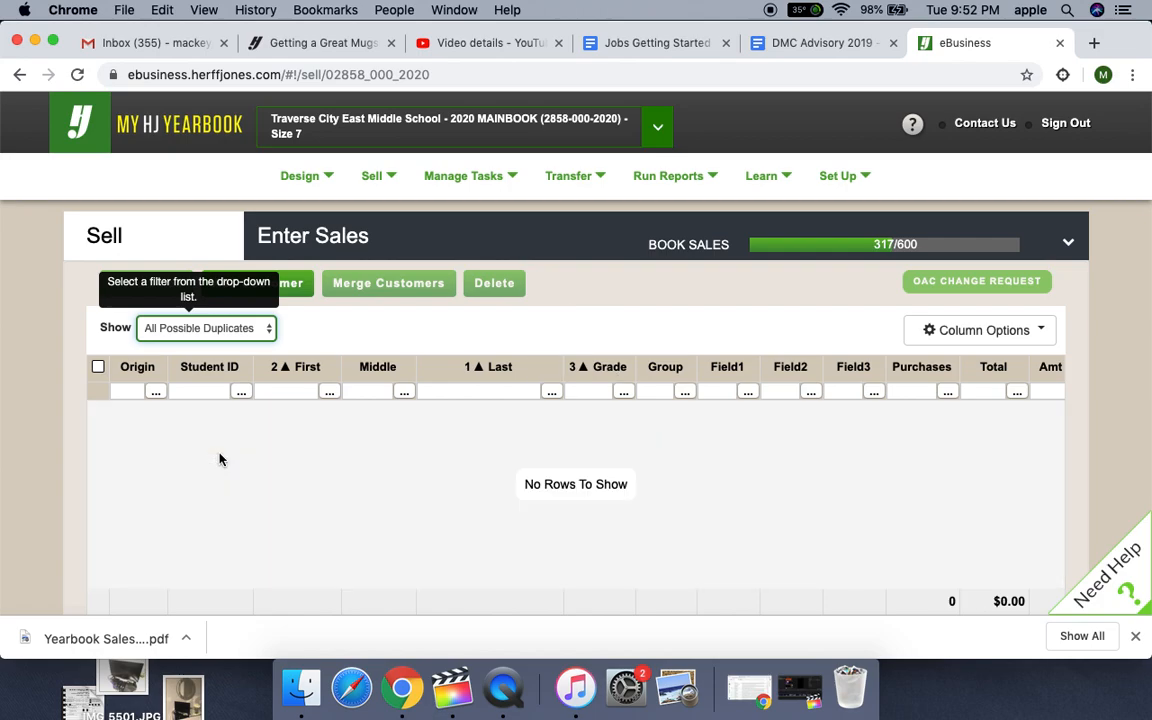
- Set the customer list filter back to All and look through the listed students
{"action": "scroll", "coordinate": [221, 458], "scroll_direction": "down", "scroll_amount": 2}
{"action": "scroll", "coordinate": [229, 242], "scroll_direction": "up", "scroll_amount": 2}
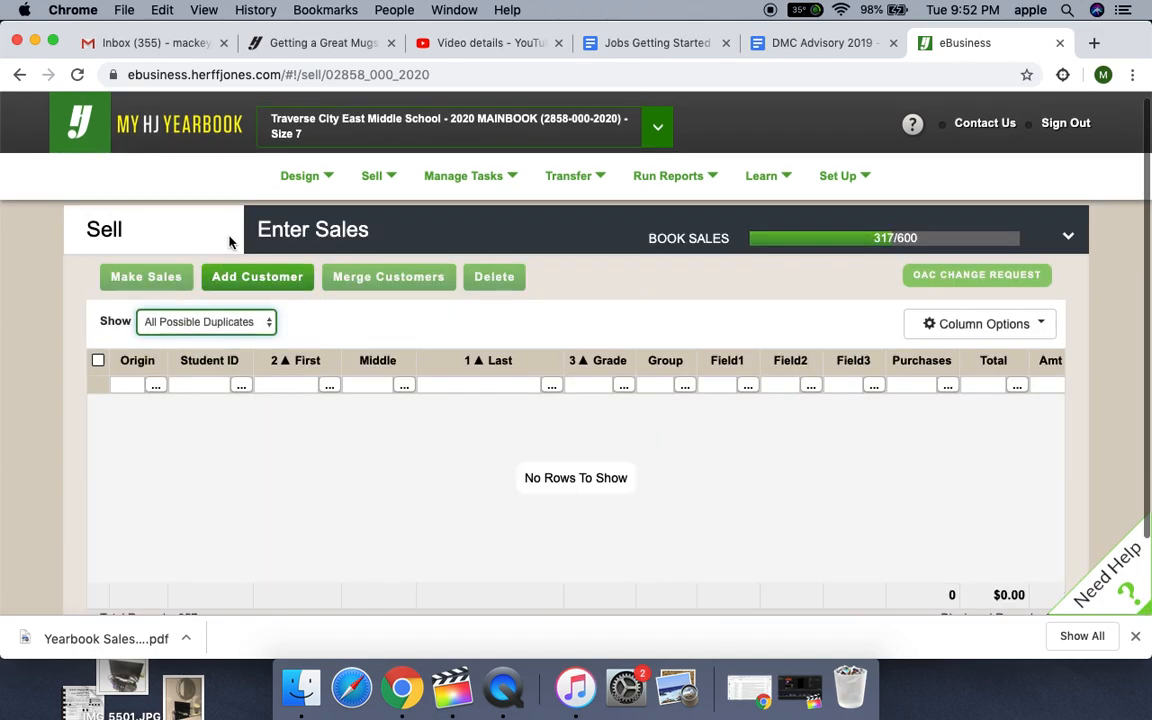
{"action": "left_click", "coordinate": [200, 323]}
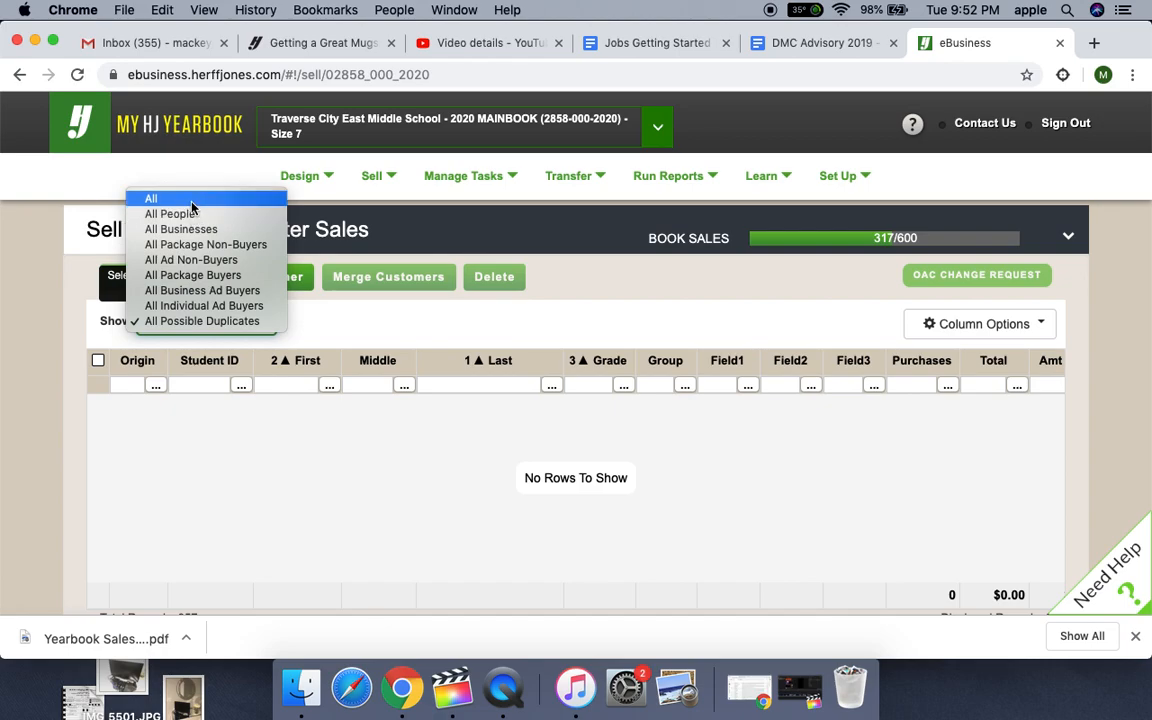
{"action": "left_click", "coordinate": [172, 184]}
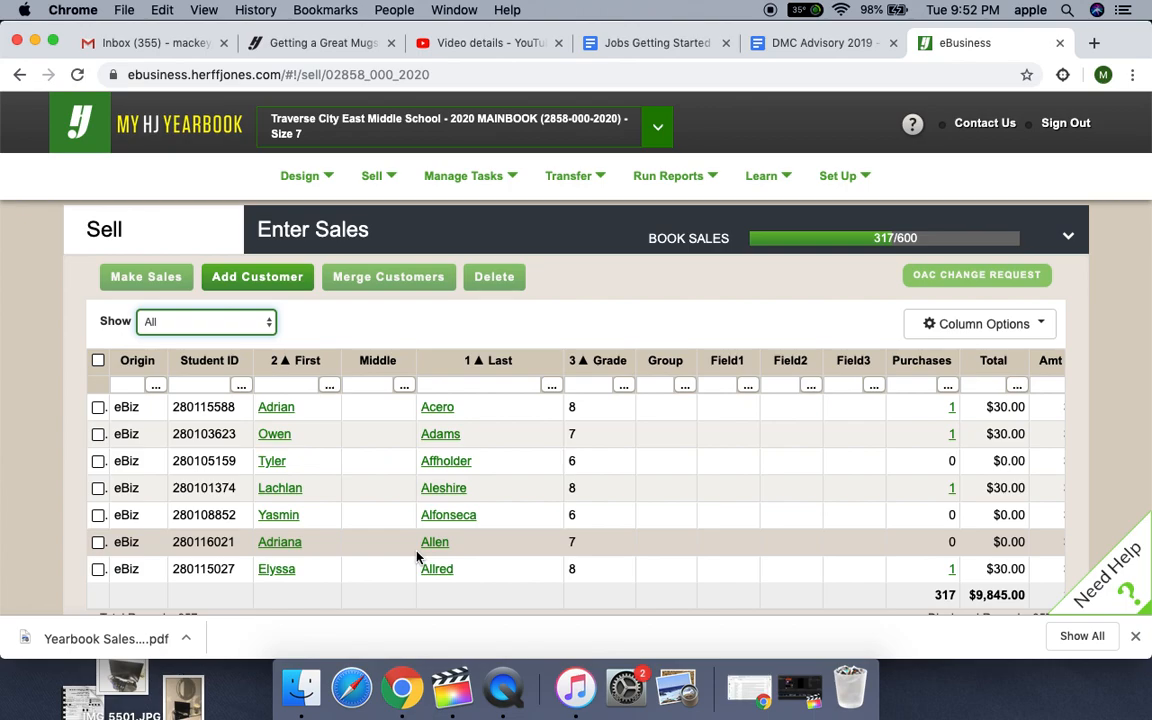
{"action": "scroll", "coordinate": [742, 556], "scroll_direction": "down", "scroll_amount": 3}
{"action": "scroll", "coordinate": [742, 556], "scroll_direction": "down", "scroll_amount": 3}
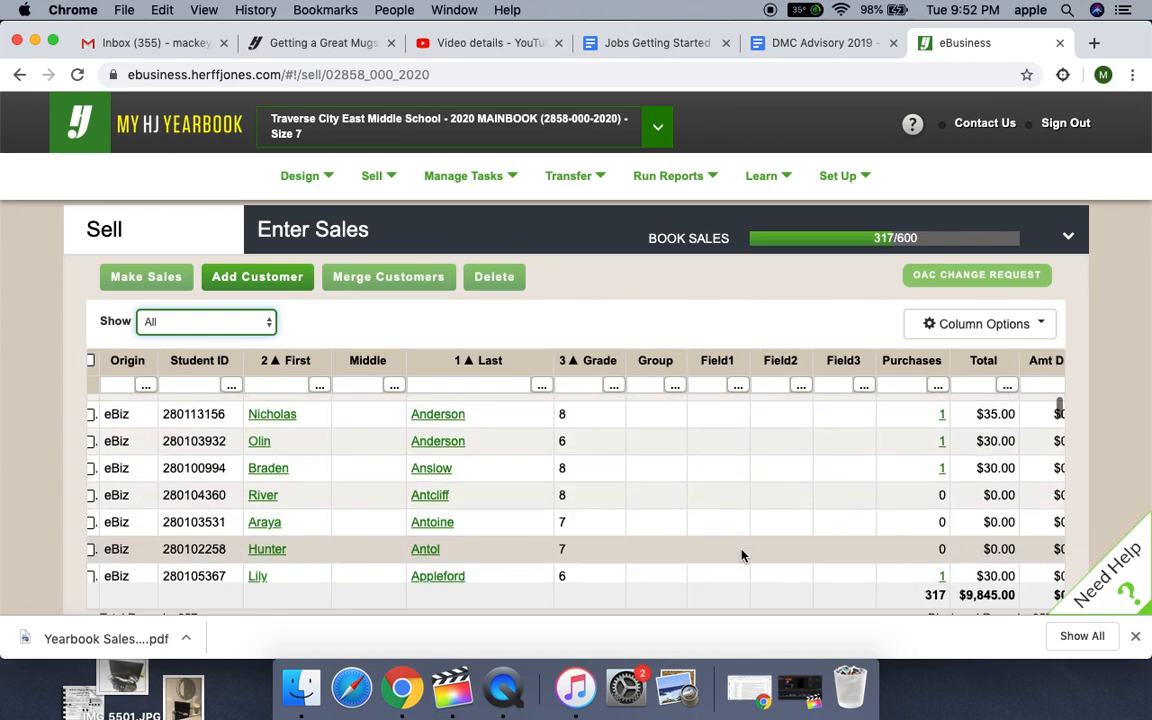
- Look through the Video Series - eBusiness tutorials and the other topics in the Need Help resources, and close the help
{"action": "left_click", "coordinate": [1124, 594]}
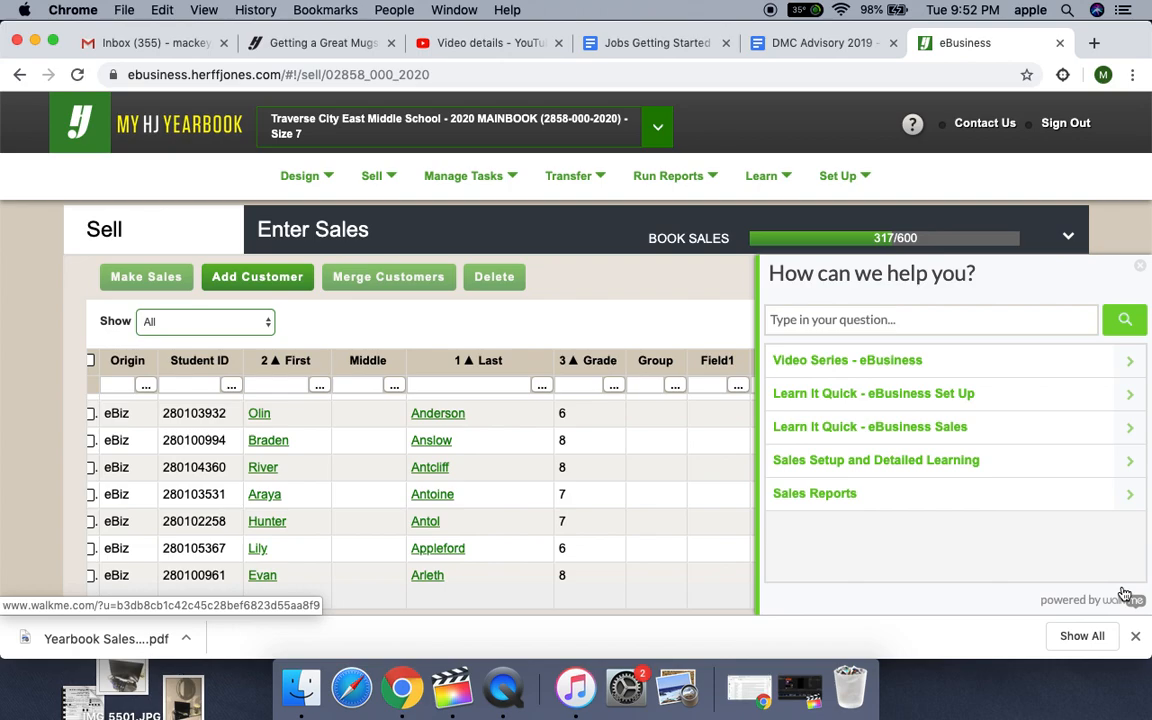
{"action": "left_click", "coordinate": [1126, 361]}
{"action": "scroll", "coordinate": [1000, 390], "scroll_direction": "down", "scroll_amount": 10}
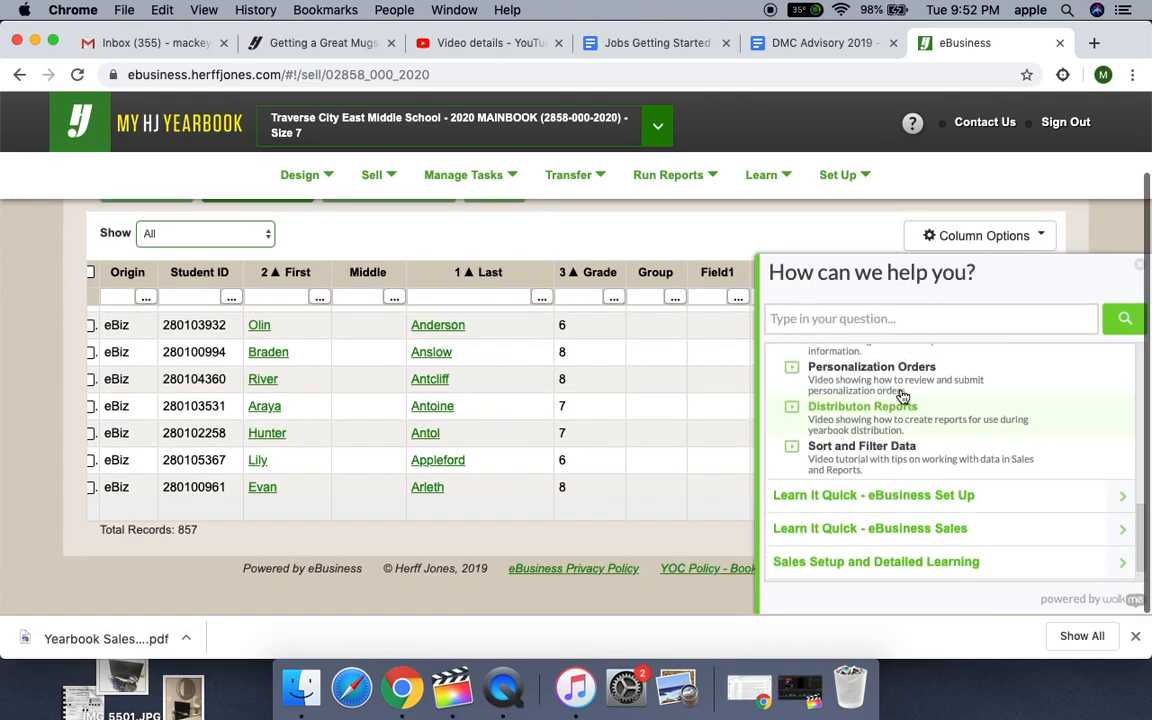
{"action": "scroll", "coordinate": [900, 400], "scroll_direction": "up", "scroll_amount": 12}
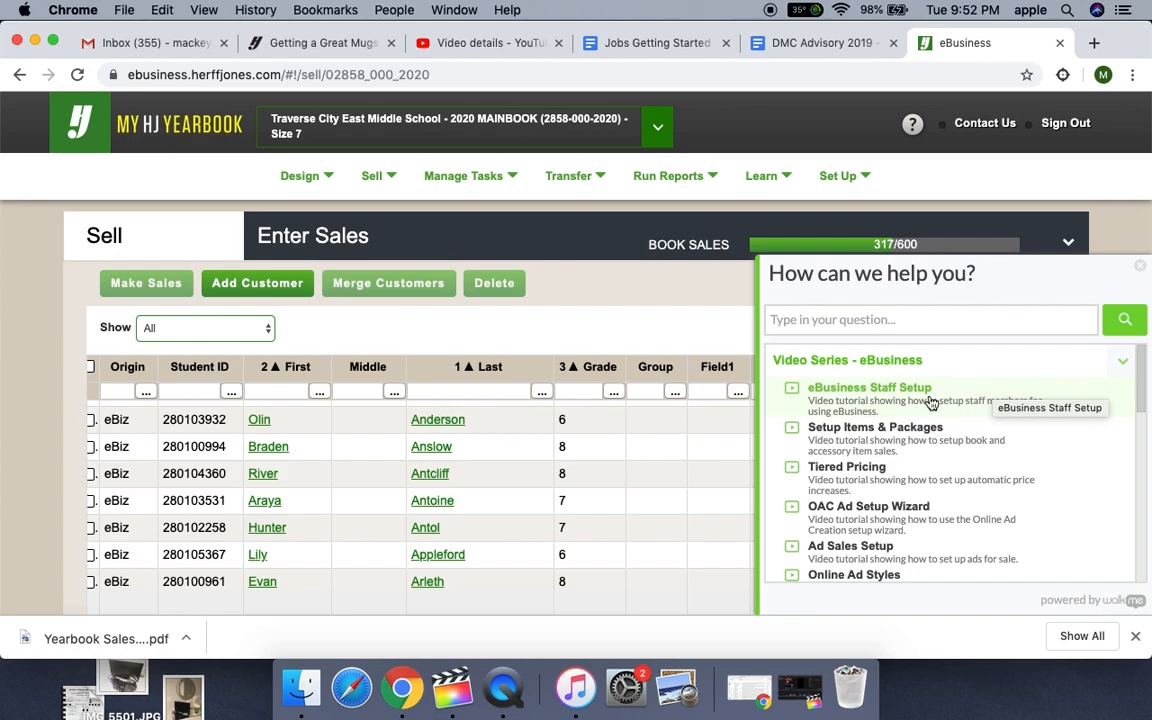
{"action": "scroll", "coordinate": [900, 500], "scroll_direction": "down", "scroll_amount": 10}
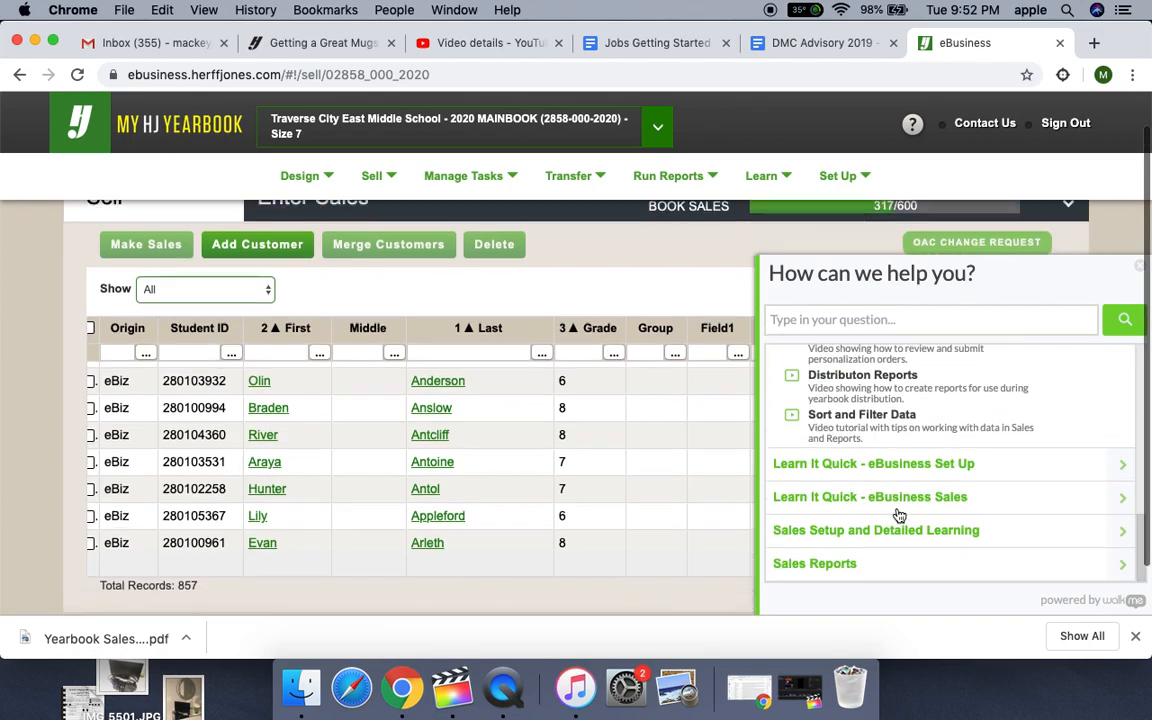
{"action": "scroll", "coordinate": [985, 375], "scroll_direction": "up", "scroll_amount": 10}
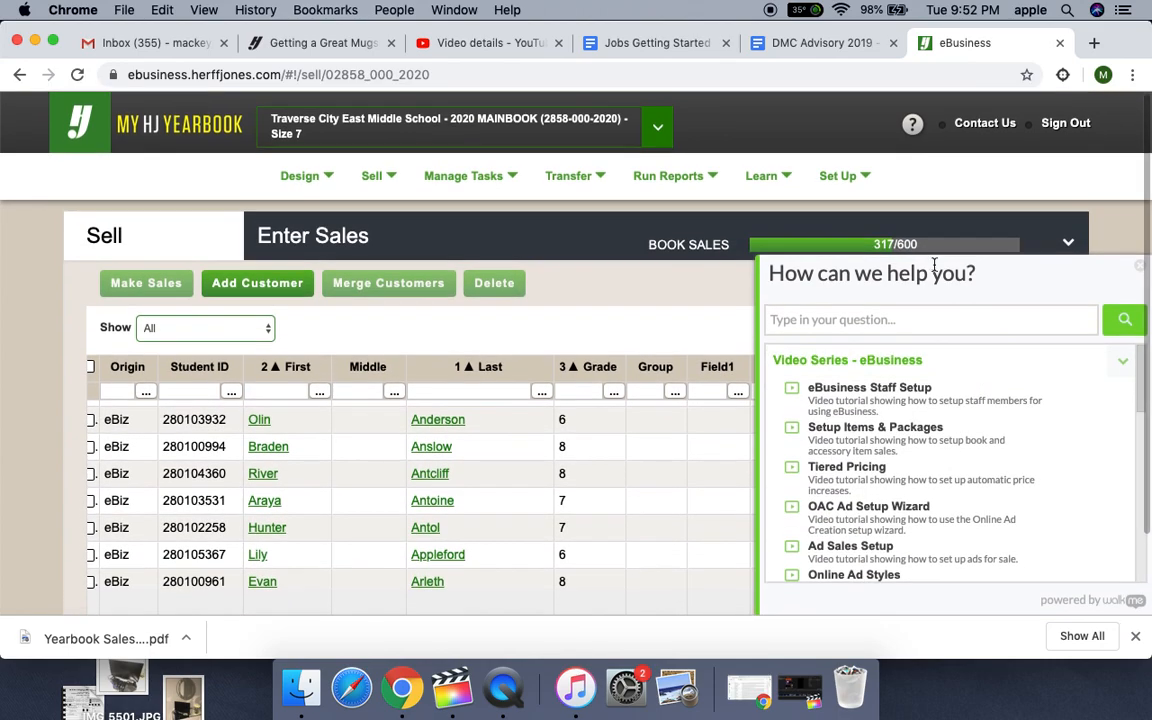
{"action": "left_click", "coordinate": [1139, 265]}
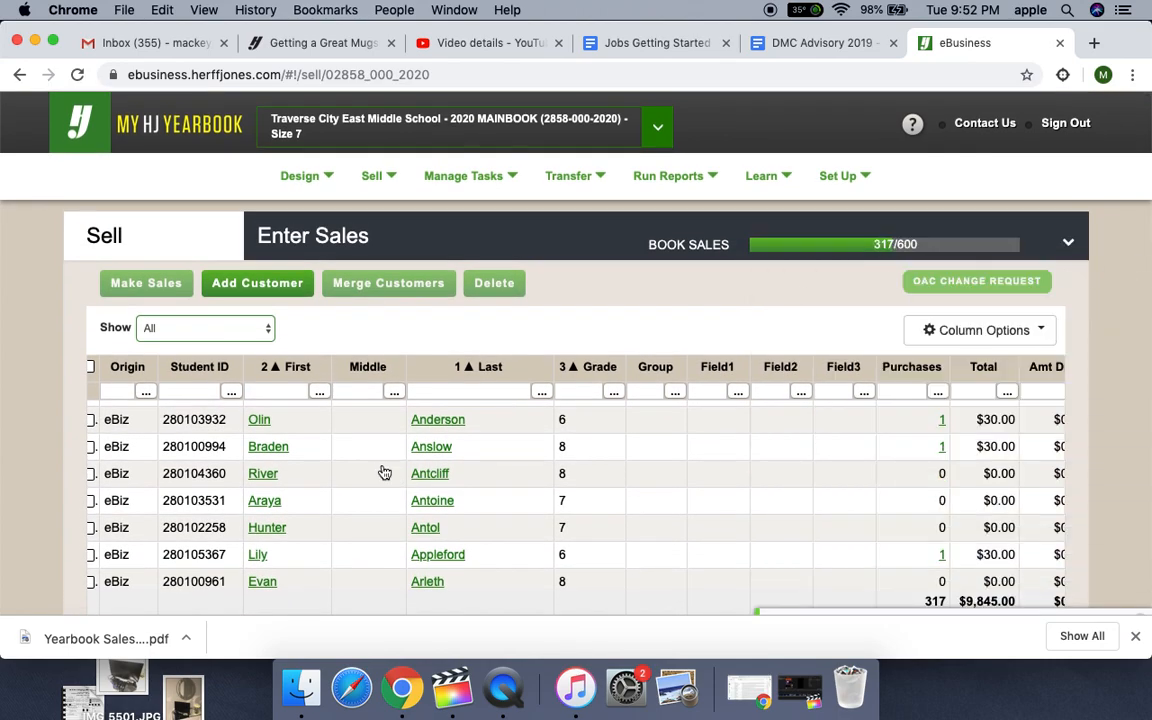